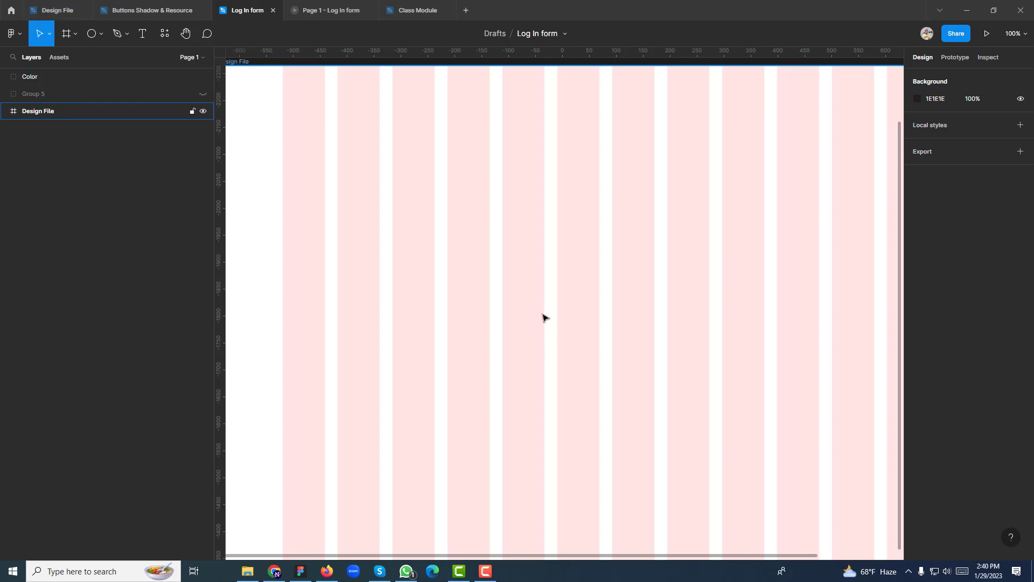
# Draw a rectangle in the middle of the Design File frame, sized toward 384×356
pyautogui.moveTo(508, 315); pyautogui.dragTo(466, 330)
pyautogui.hotkey('ctrl', '-')
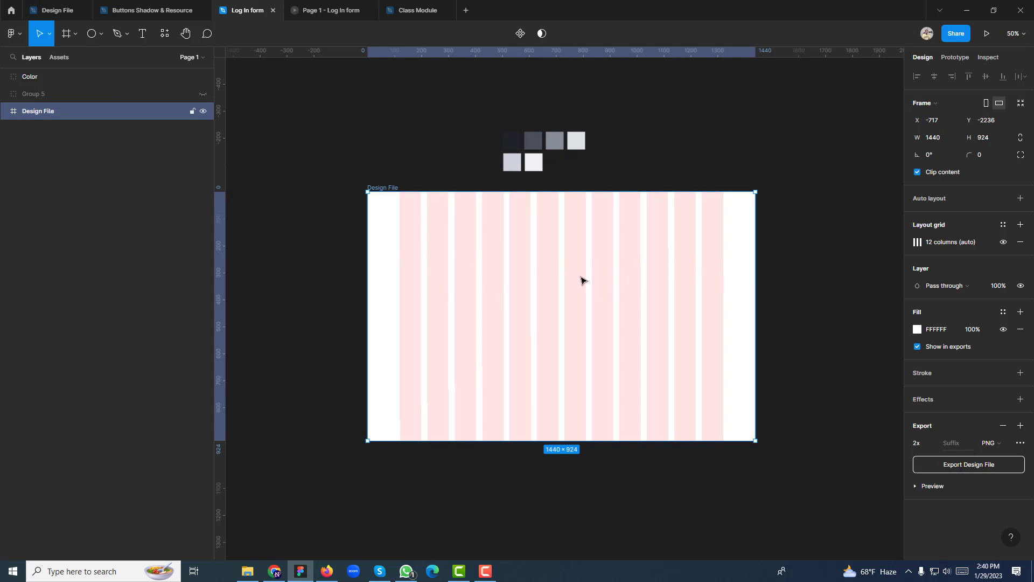
pyautogui.scroll(3, 581, 280)
pyautogui.scroll(-3, 579, 280)
pyautogui.hotkey('shift', '0')
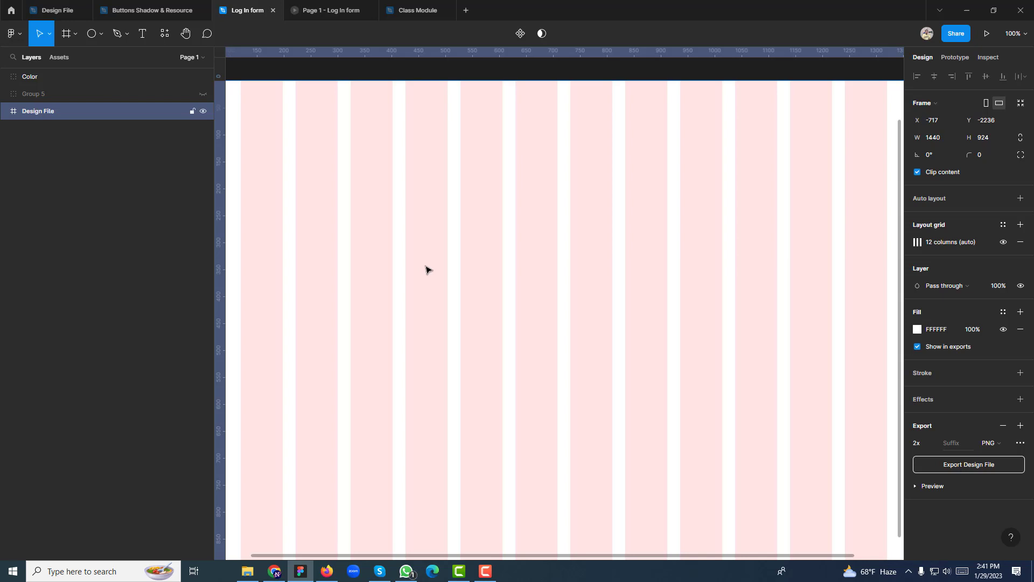
pyautogui.click(100, 38)
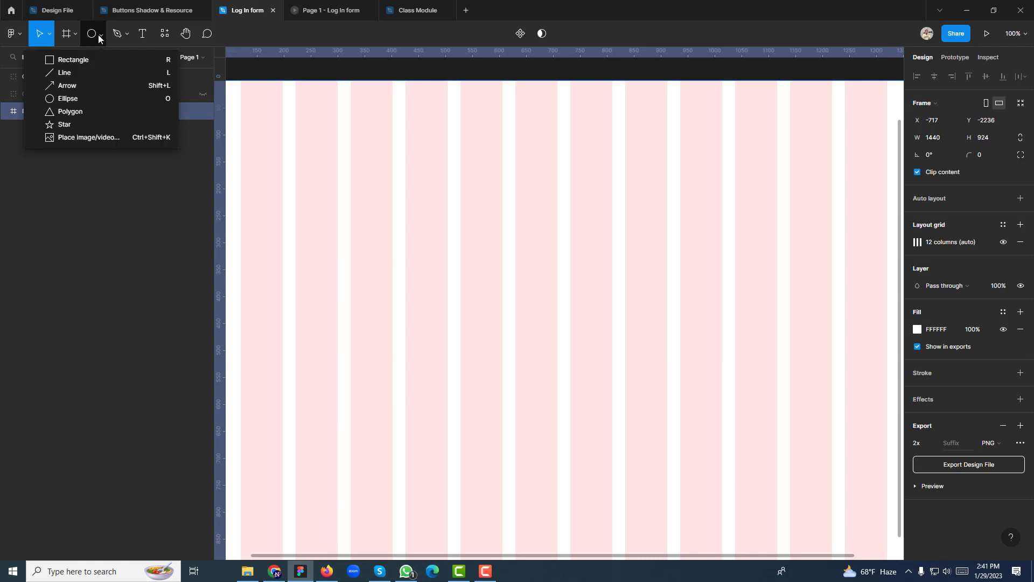
pyautogui.click(91, 59)
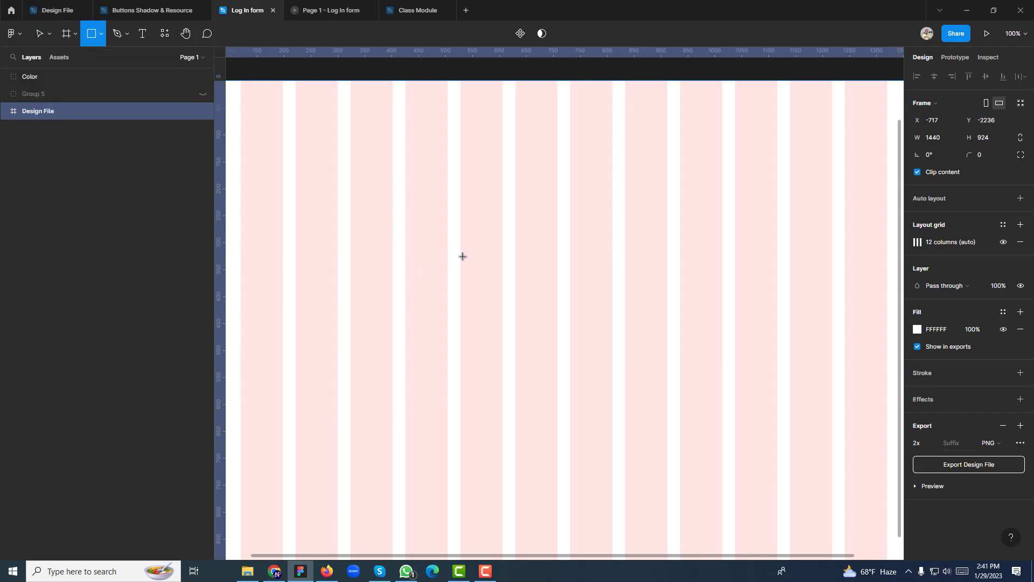
pyautogui.moveTo(460, 255)
pyautogui.mouseDown()
pyautogui.moveTo(687, 289)
pyautogui.moveTo(657, 279)
pyautogui.moveTo(667, 279)
pyautogui.mouseUp()
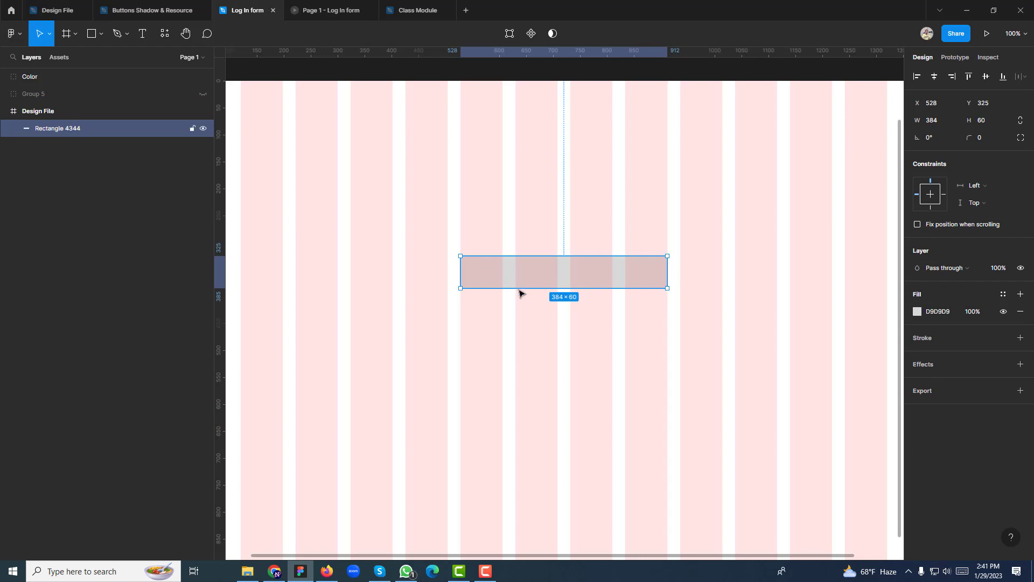
pyautogui.moveTo(519, 286); pyautogui.dragTo(529, 466)
# Move the rectangle higher up within the Design File frame
pyautogui.scroll(-1, 529, 324)
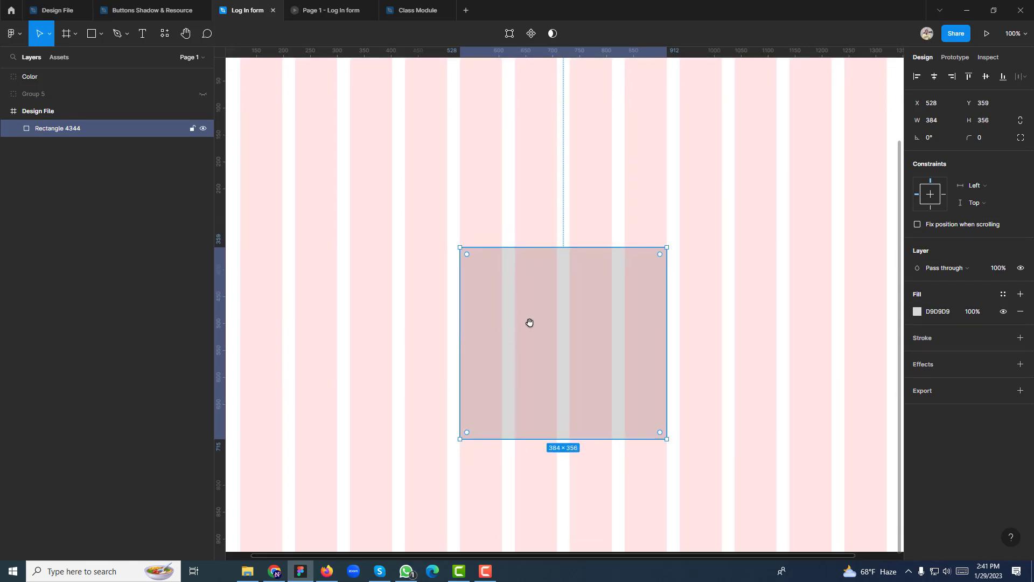
pyautogui.press('-')
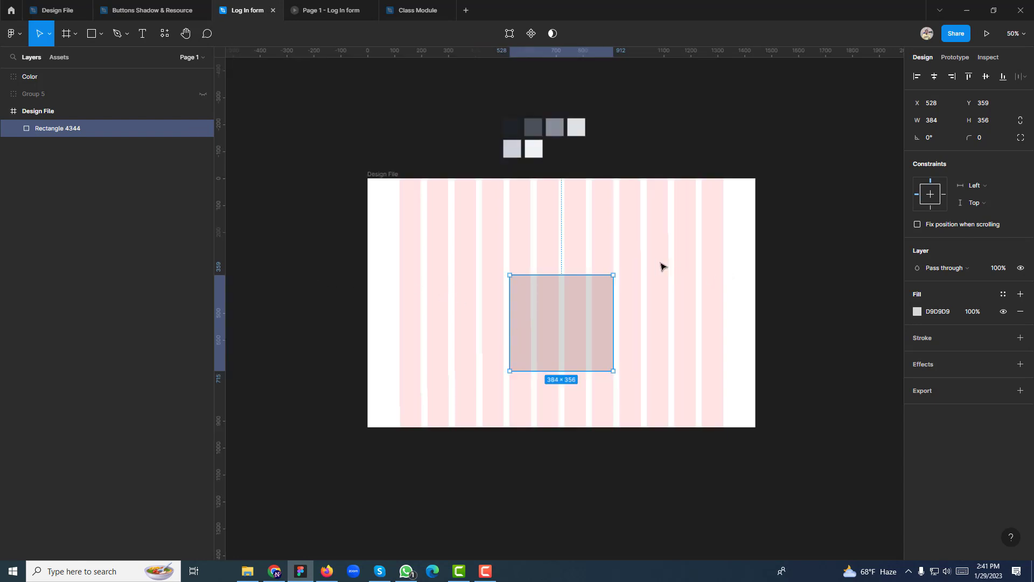
pyautogui.hotkey('shift', '0')
pyautogui.moveTo(567, 304); pyautogui.dragTo(565, 236)
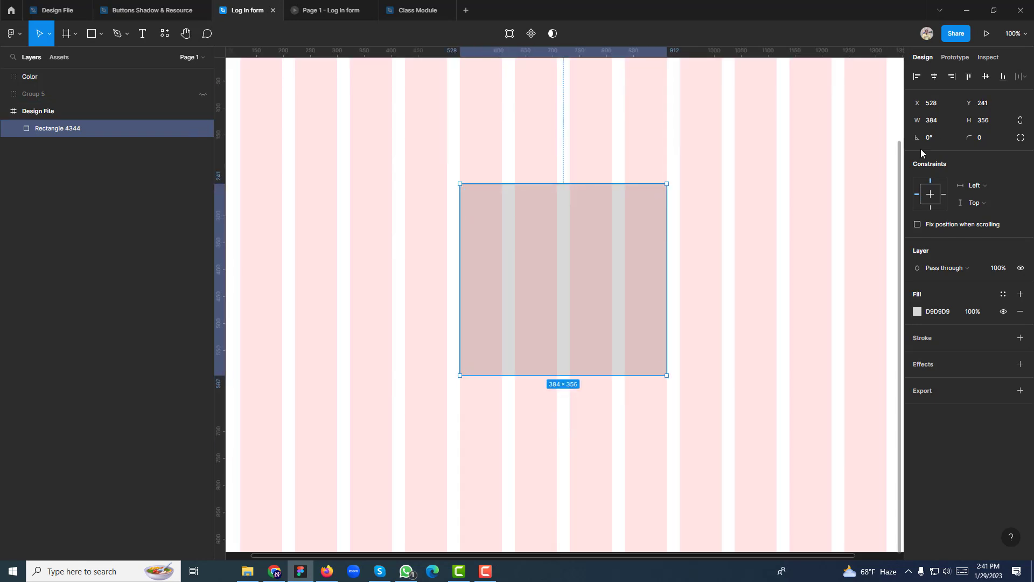
# Round the rectangle's corners to a 16 px radius
pyautogui.click(962, 147)
pyautogui.write('163')
pyautogui.press('Return')
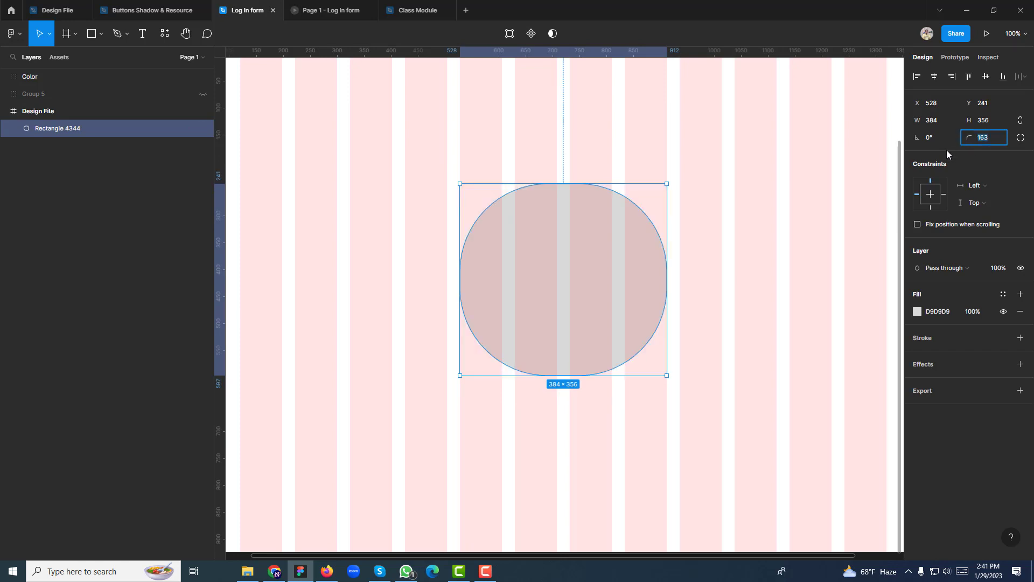
pyautogui.write('16')
pyautogui.press('Return')
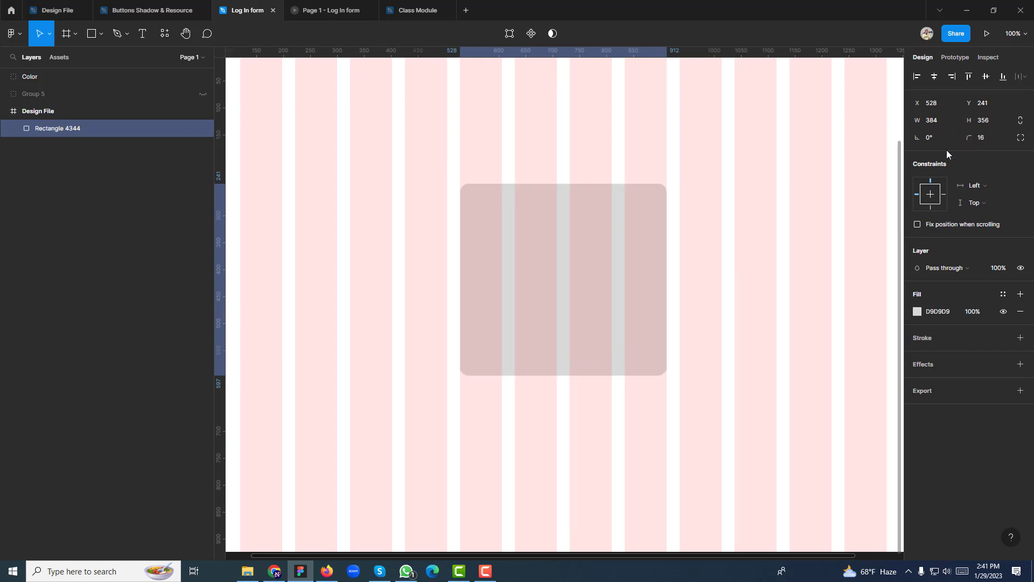
# Change the rectangle's fill colour to white (FFFFFF)
pyautogui.click(917, 312)
pyautogui.moveTo(880, 307); pyautogui.dragTo(700, 219)
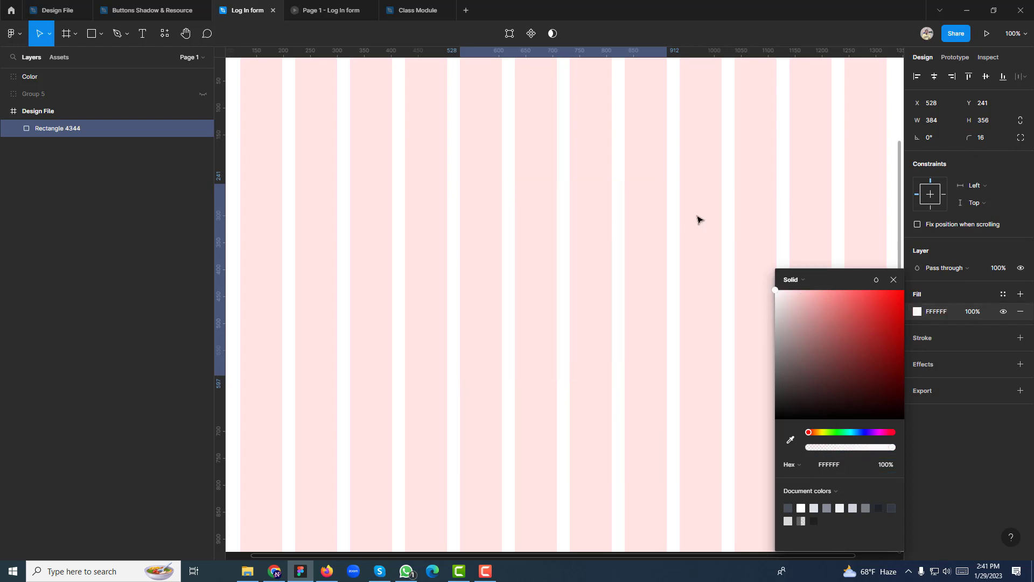
pyautogui.click(894, 280)
# Hide the Design File frame's layout grid, leaving the white rectangle on a plain frame
pyautogui.moveTo(350, 195); pyautogui.dragTo(494, 316)
pyautogui.click(325, 178)
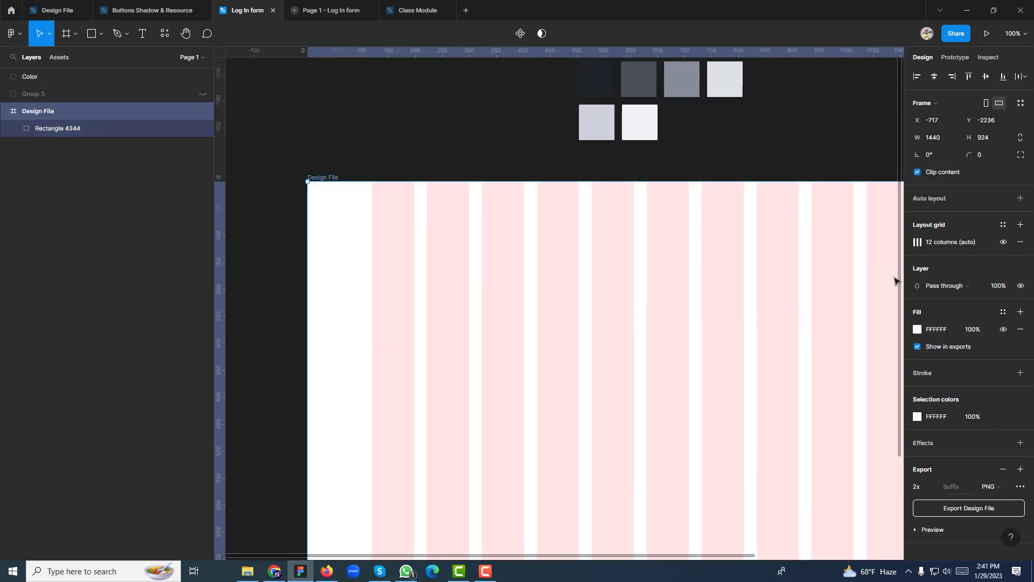
pyautogui.click(1002, 244)
pyautogui.moveTo(695, 380); pyautogui.dragTo(625, 257)
pyautogui.click(594, 261)
pyautogui.click(817, 241)
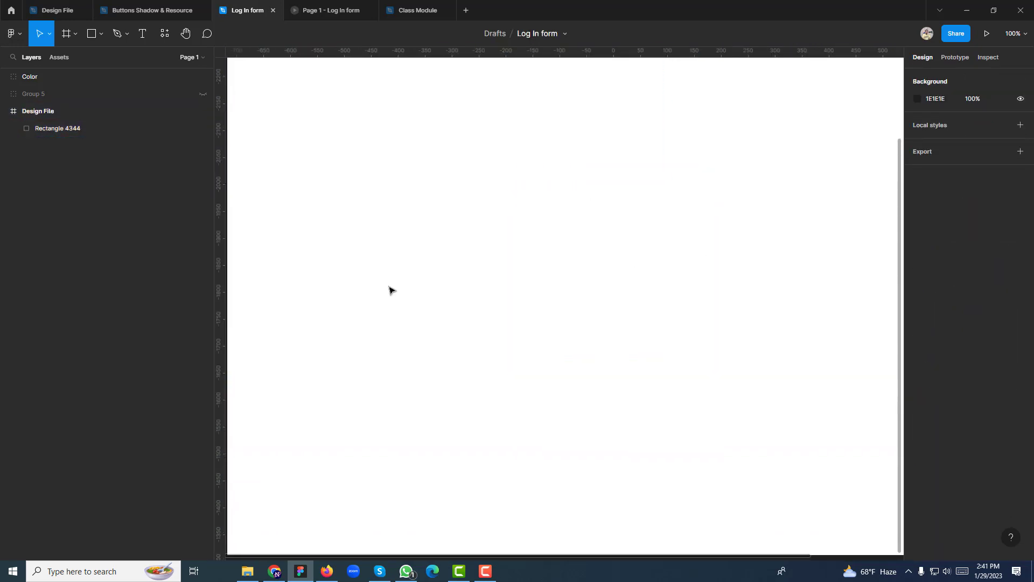
pyautogui.click(656, 243)
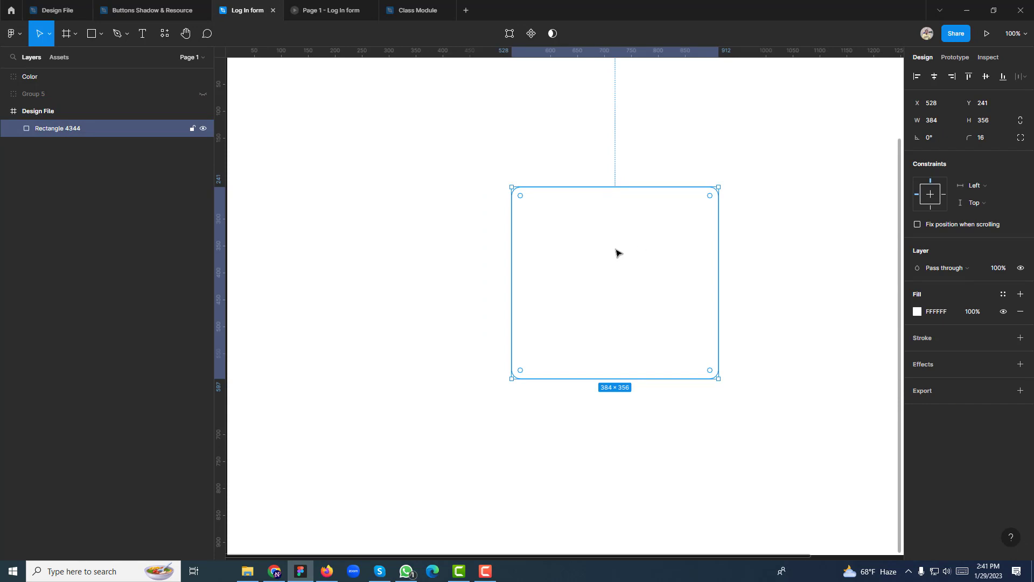
pyautogui.click(381, 254)
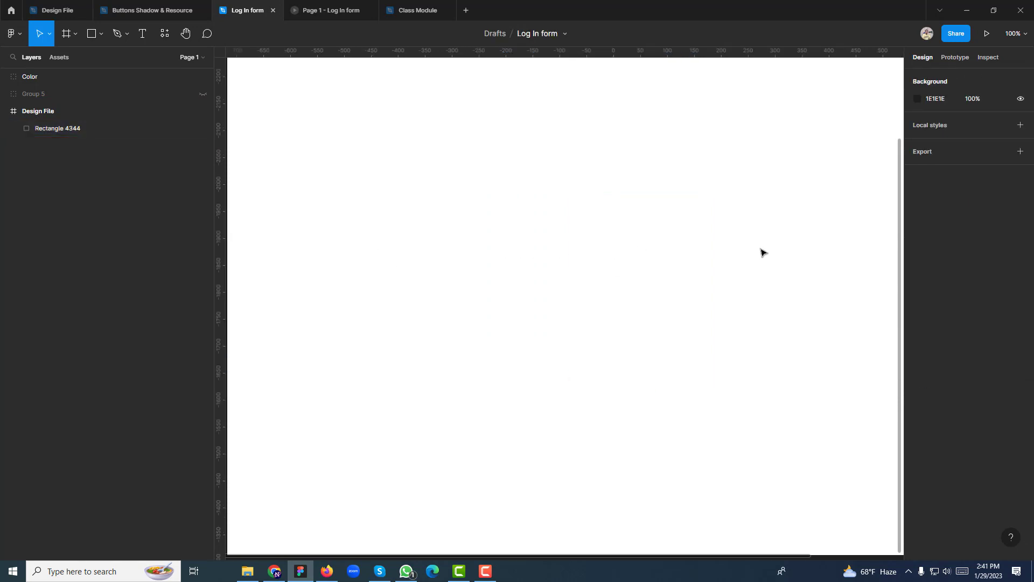
pyautogui.click(610, 242)
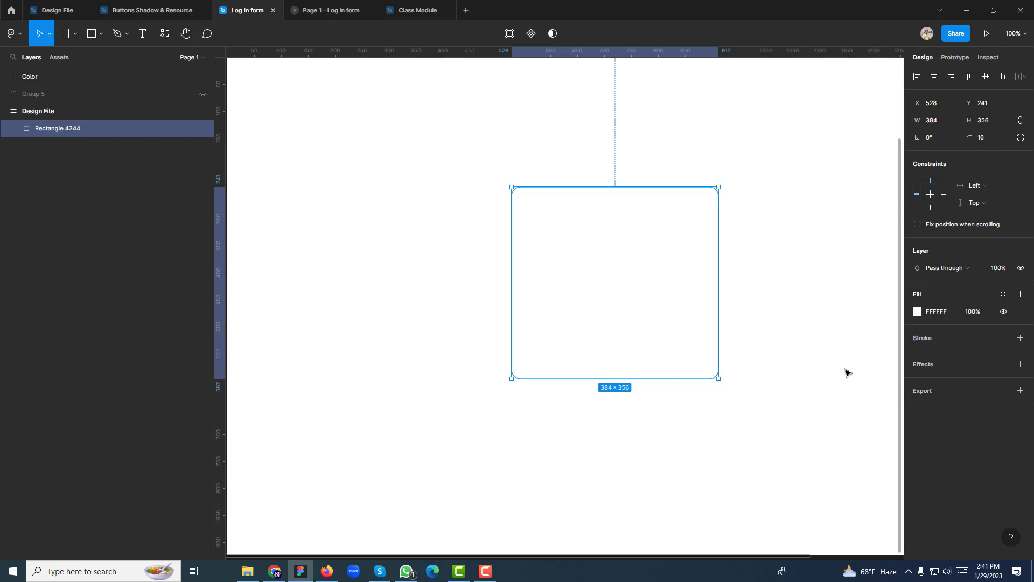
# Add a drop shadow to the rectangle and lighten its colour to mid grey
pyautogui.click(1020, 365)
pyautogui.click(917, 381)
pyautogui.click(795, 443)
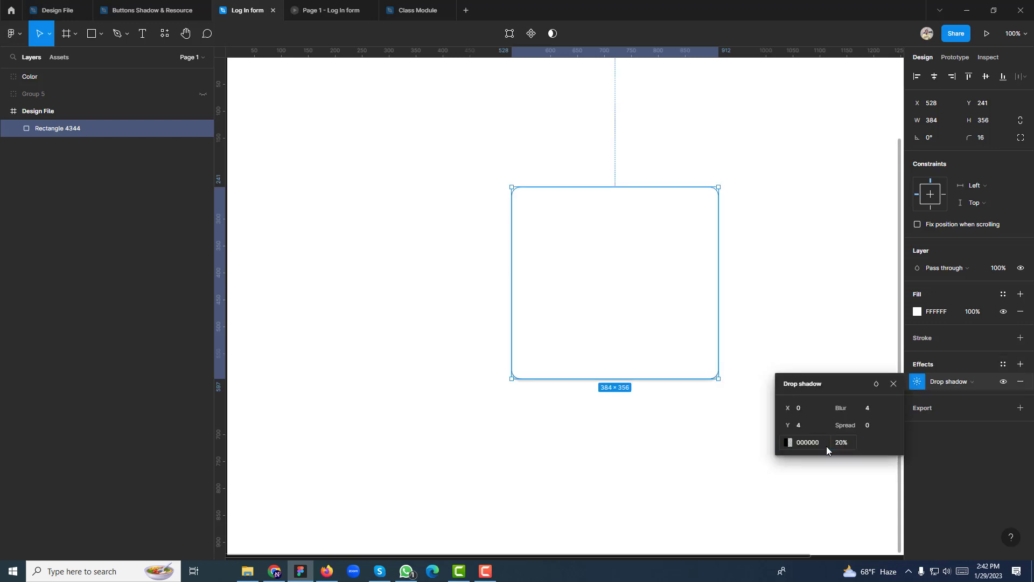
pyautogui.click(790, 442)
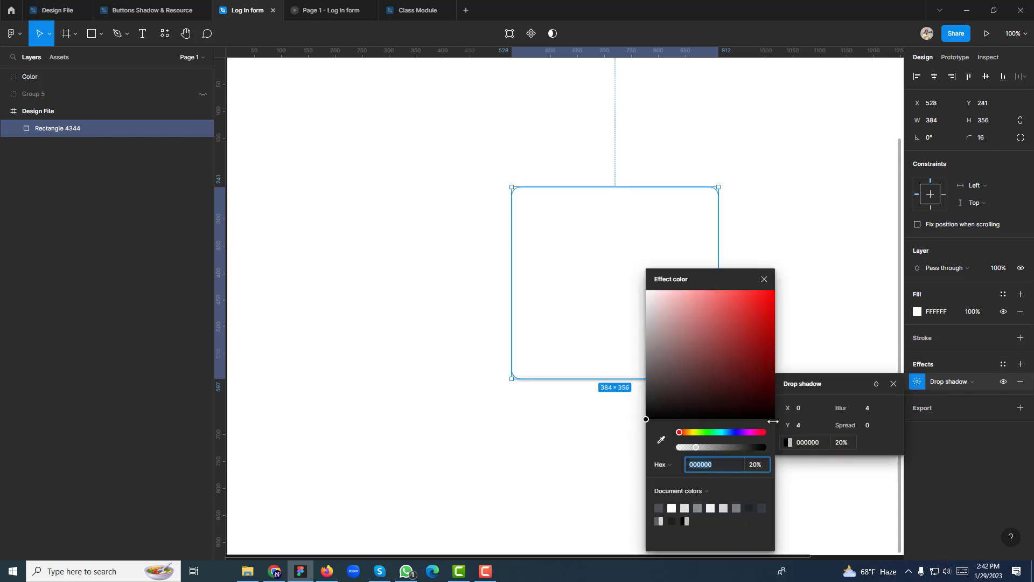
pyautogui.click(664, 382)
pyautogui.moveTo(653, 382); pyautogui.dragTo(645, 364)
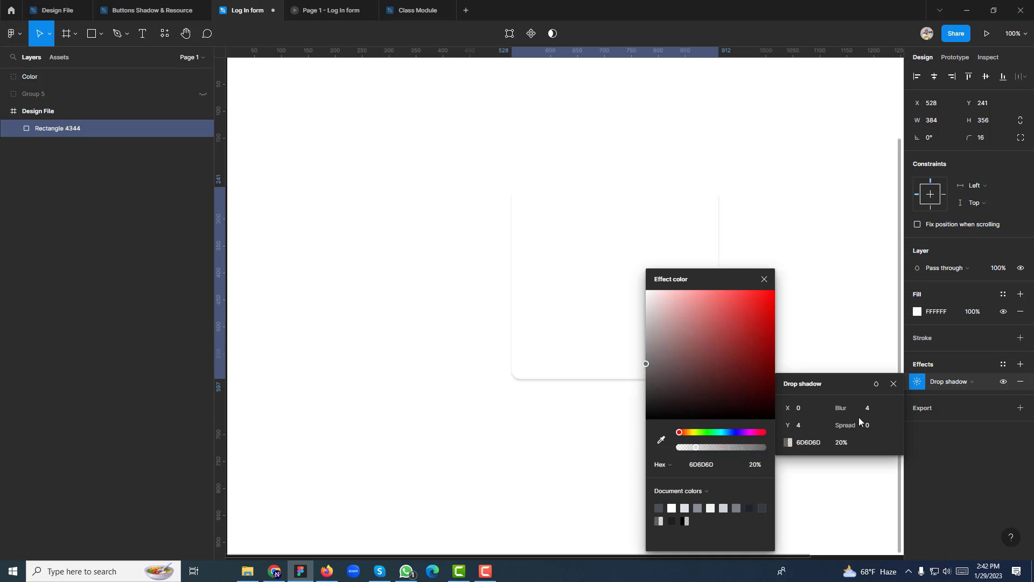
# Set the drop shadow's Y offset to 8 and blur to 40
pyautogui.click(814, 427)
pyautogui.write('8')
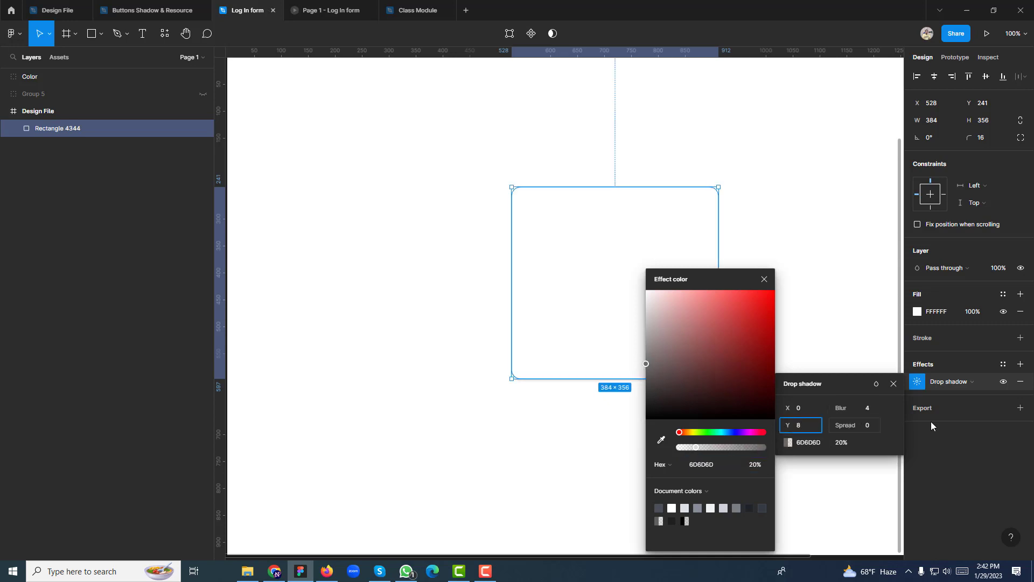
pyautogui.click(839, 413)
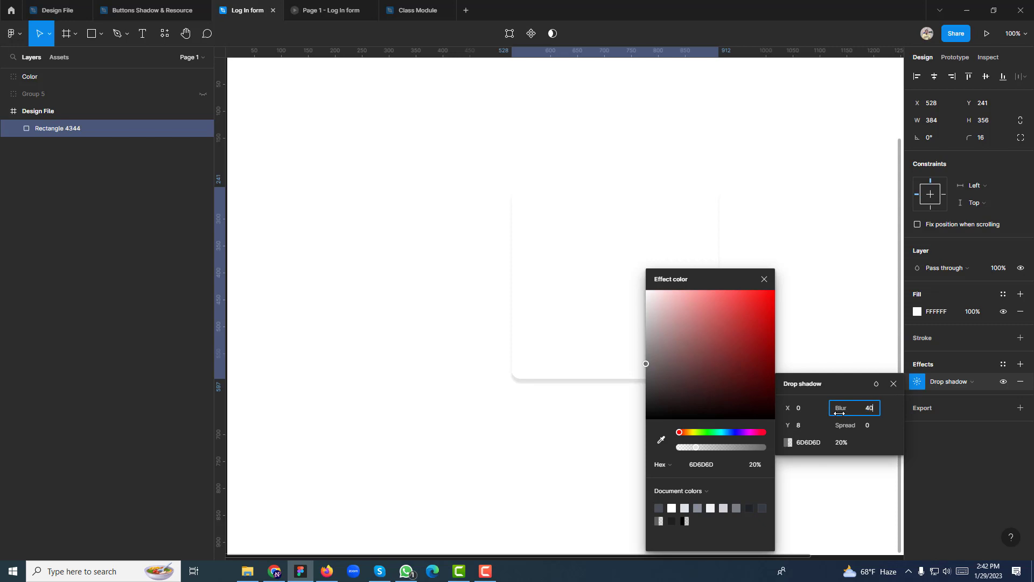
pyautogui.write('40')
pyautogui.press('Return')
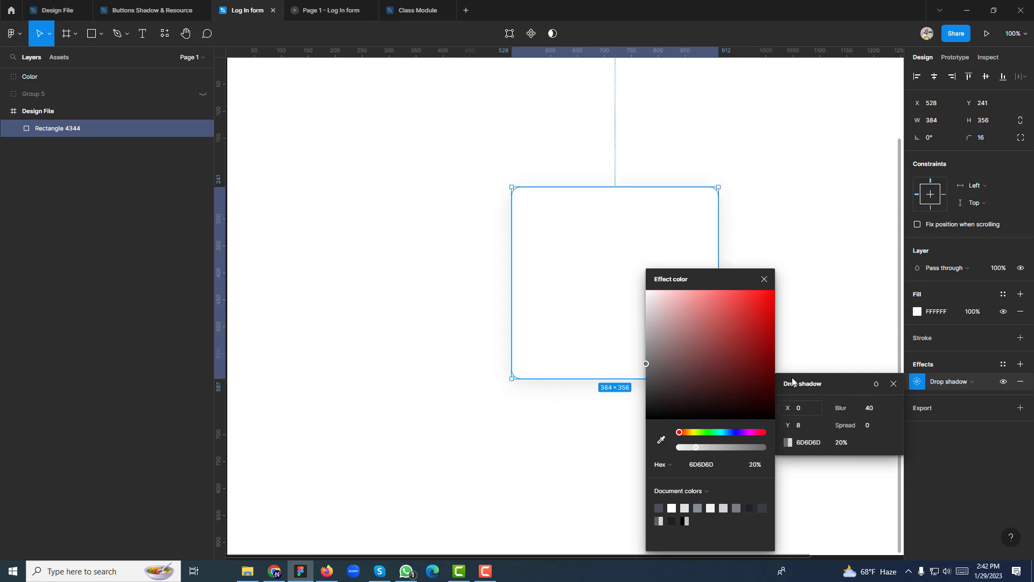
pyautogui.moveTo(702, 279); pyautogui.dragTo(836, 273)
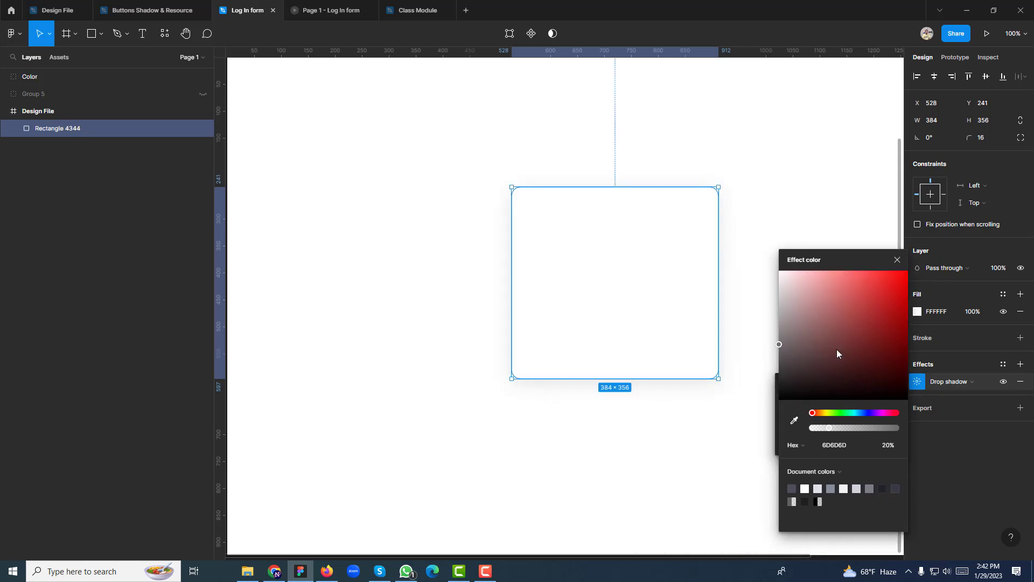
pyautogui.click(896, 260)
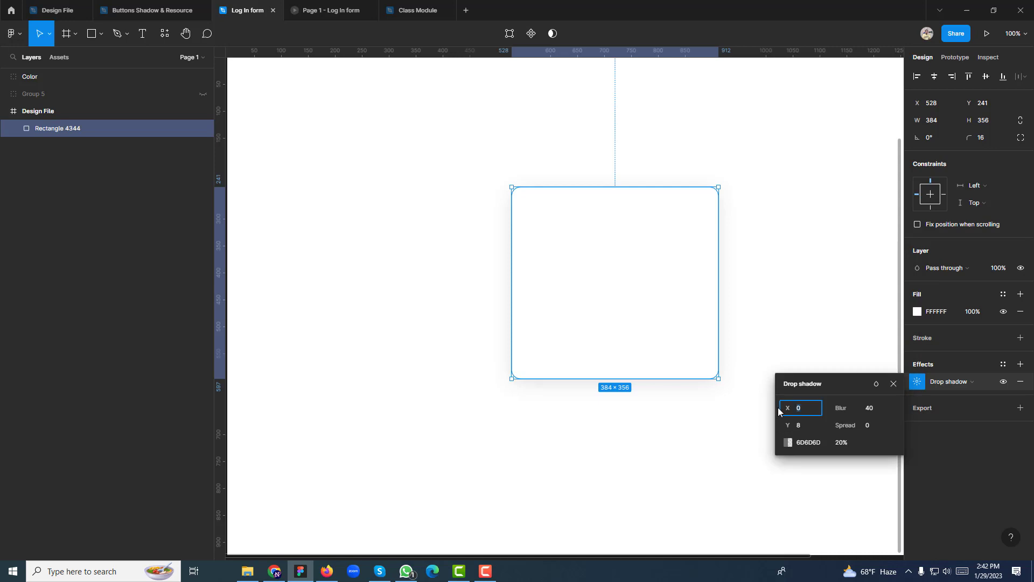
pyautogui.click(788, 332)
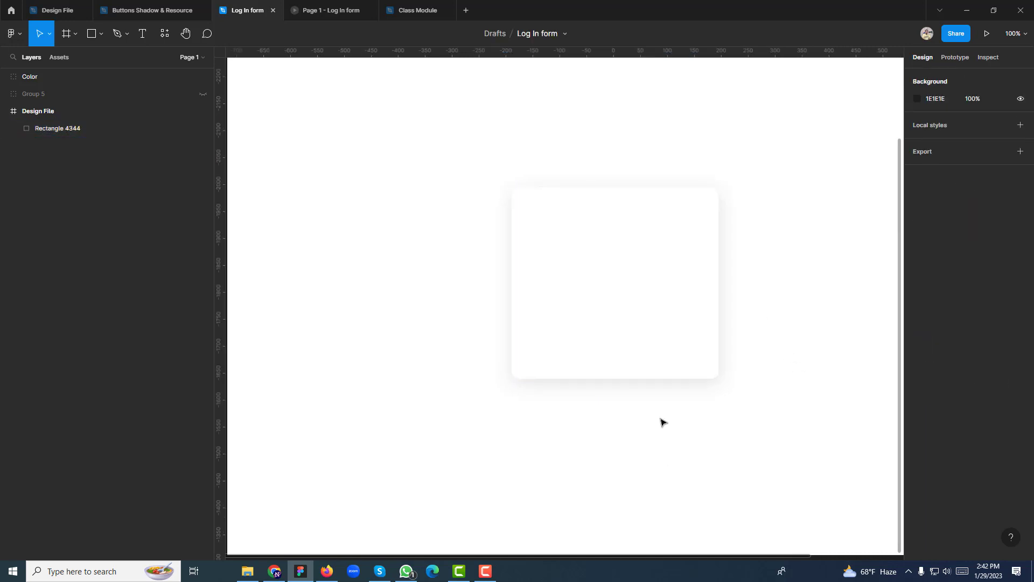
# Darken the shadow colour to 424242 at 20%
pyautogui.click(665, 363)
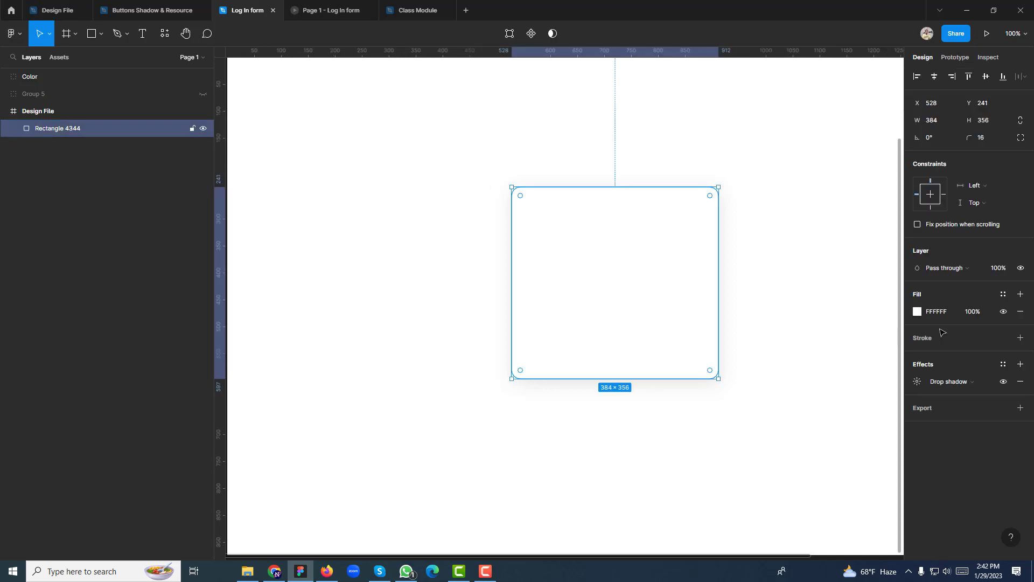
pyautogui.click(917, 381)
pyautogui.click(787, 443)
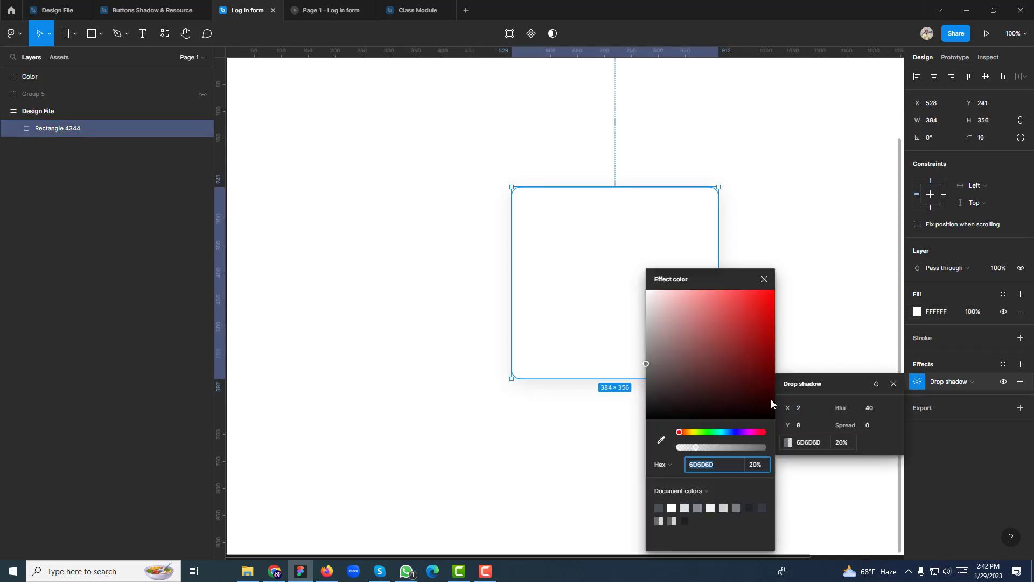
pyautogui.moveTo(664, 386); pyautogui.dragTo(636, 392)
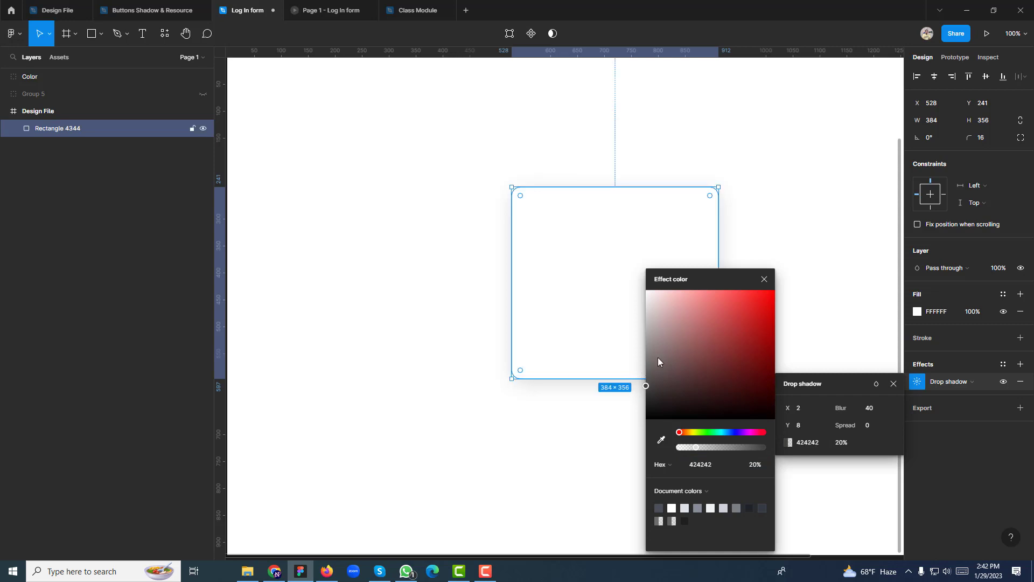
pyautogui.click(764, 279)
pyautogui.click(893, 384)
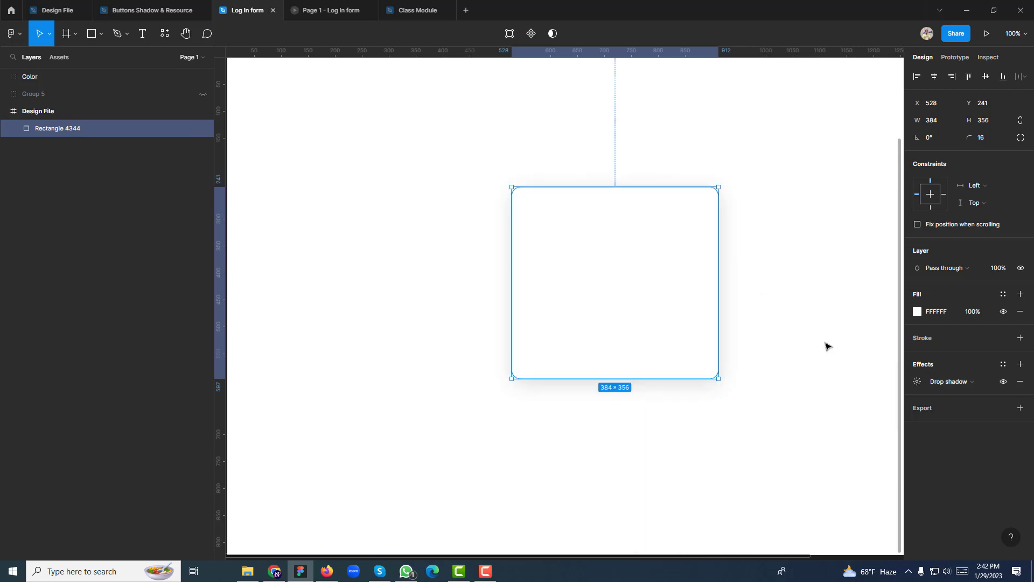
pyautogui.click(832, 335)
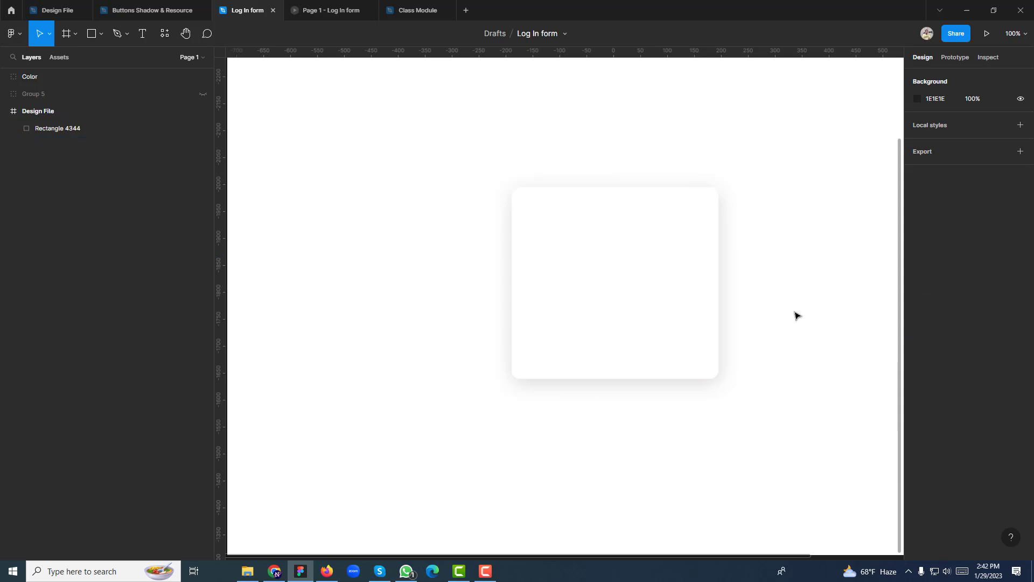
# Extend the card's height to 396 and lock the card layer
pyautogui.click(635, 320)
pyautogui.moveTo(619, 378); pyautogui.dragTo(620, 400)
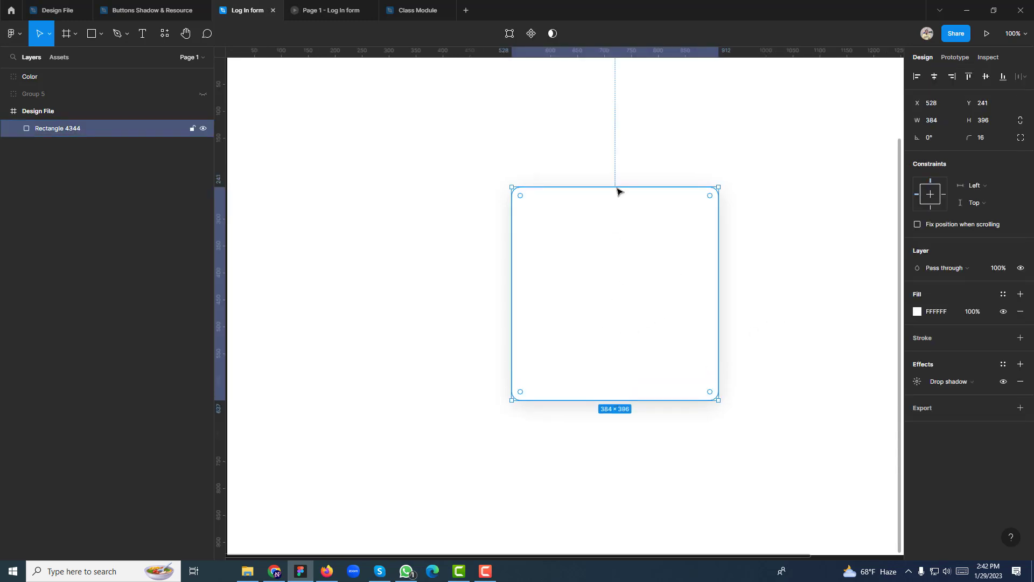
pyautogui.moveTo(752, 219); pyautogui.dragTo(677, 226)
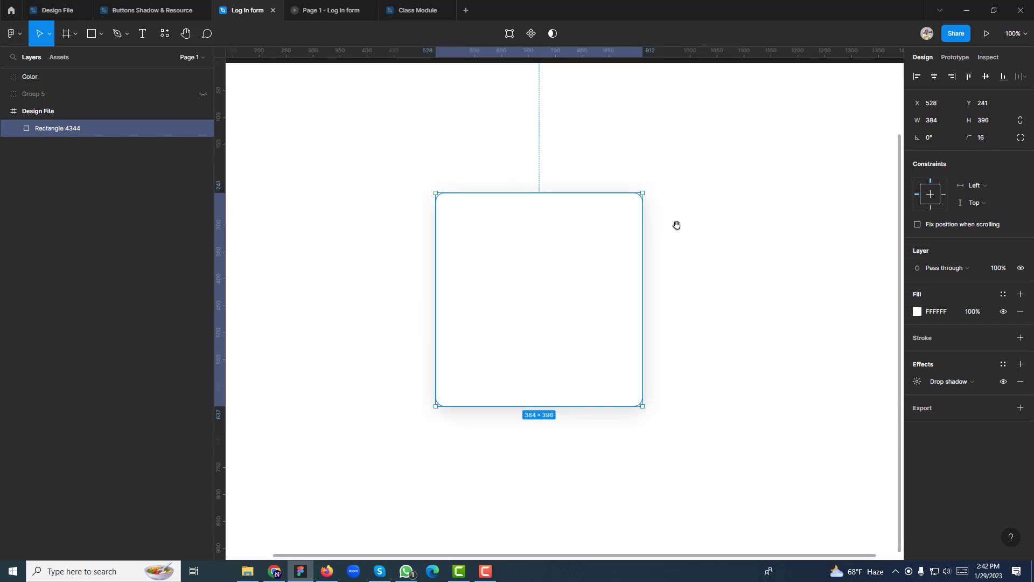
pyautogui.click(719, 225)
pyautogui.click(609, 228)
pyautogui.click(191, 128)
# Add a 'Log in' text layer inside the card
pyautogui.press('t')
pyautogui.click(469, 223)
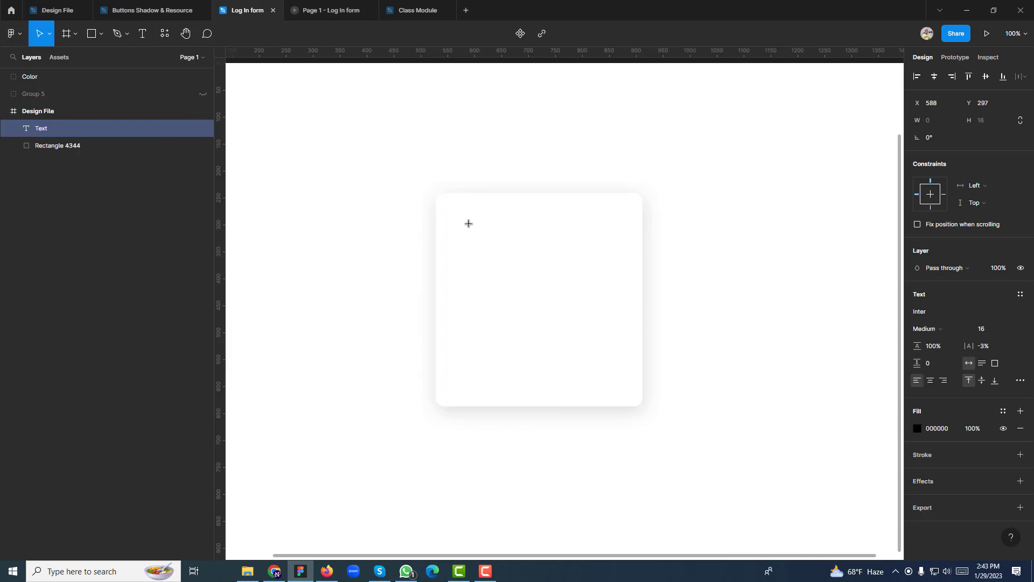
pyautogui.write('Log in')
pyautogui.press('Escape')
pyautogui.press('Escape')
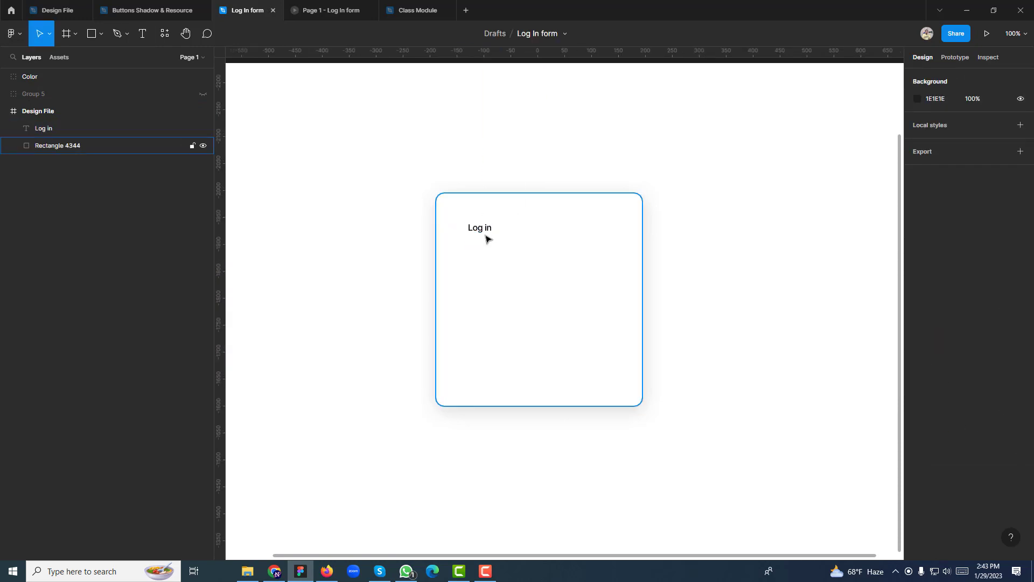
# Make the Log in heading Inter Semi Bold 32 near the card's top-left
pyautogui.click(486, 239)
pyautogui.click(482, 228)
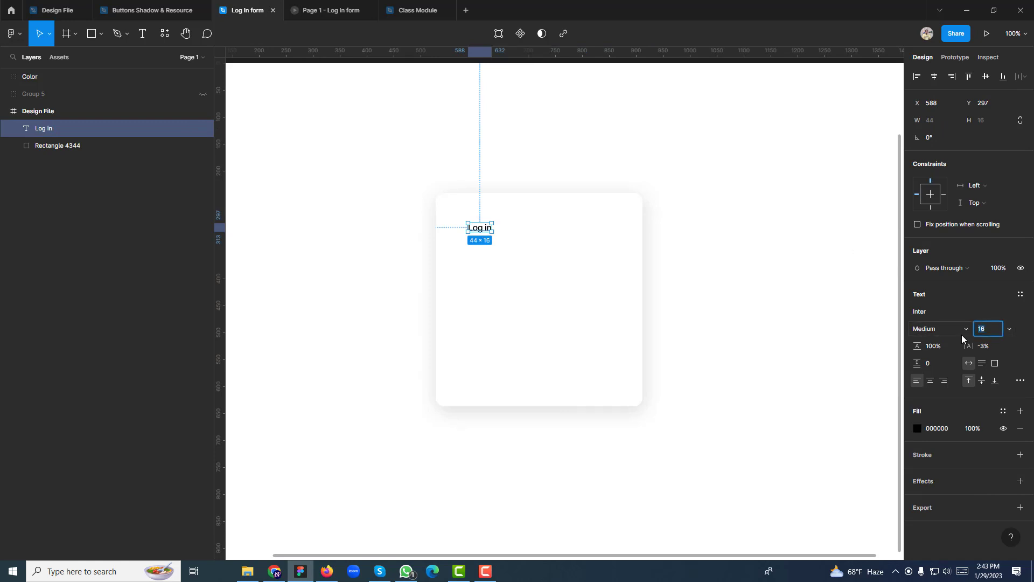
pyautogui.write('32')
pyautogui.press('Return')
pyautogui.click(932, 329)
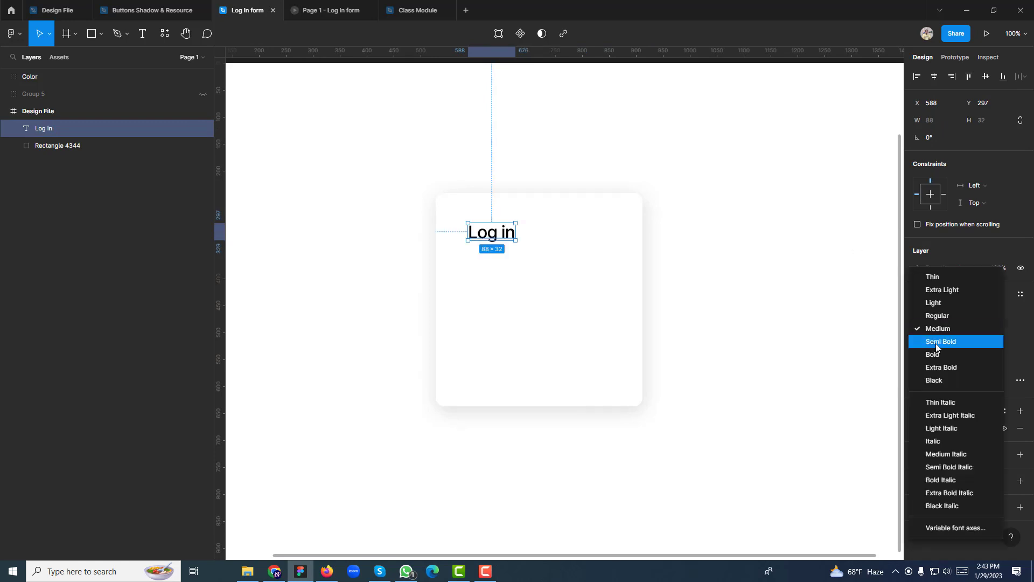
pyautogui.click(936, 346)
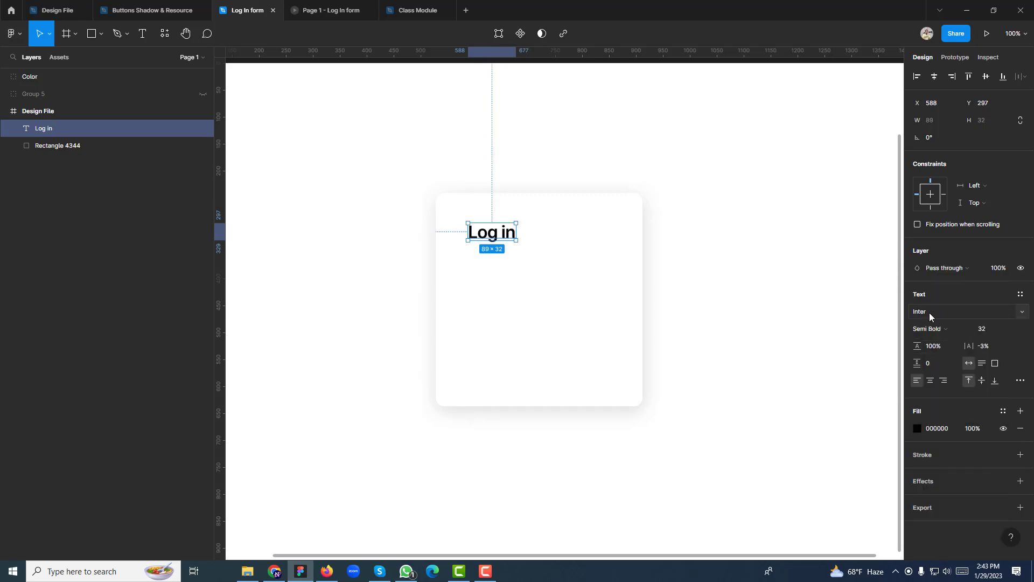
pyautogui.moveTo(494, 234); pyautogui.dragTo(473, 220)
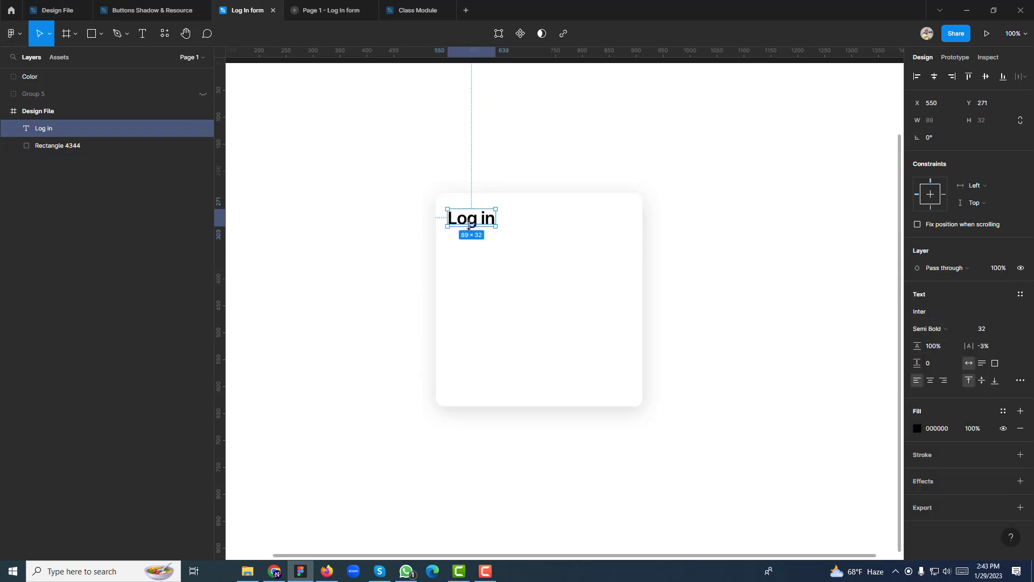
# Add a horizontal guide along the card's top edge at y=241
pyautogui.click(527, 227)
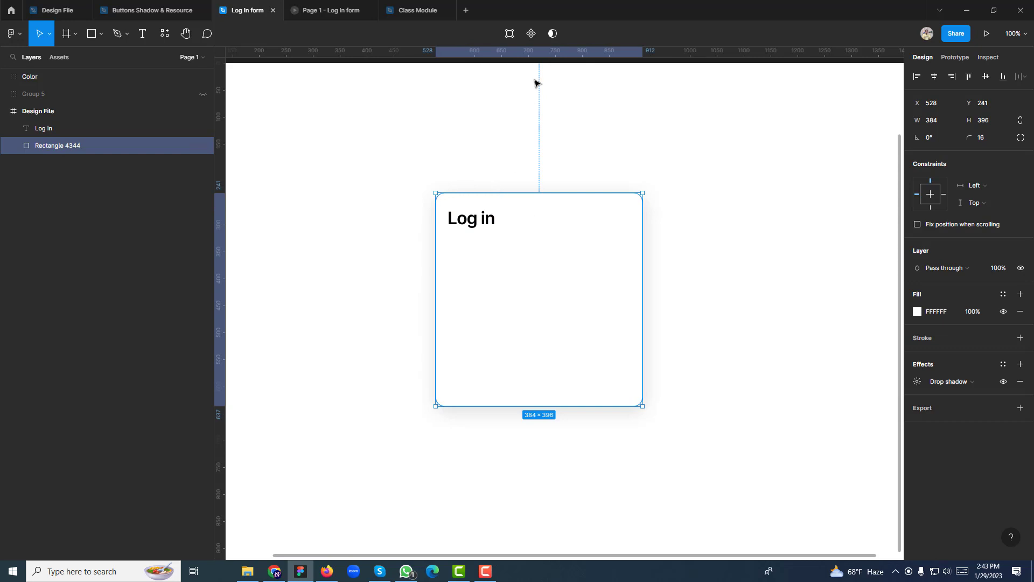
pyautogui.moveTo(544, 55); pyautogui.dragTo(526, 191)
pyautogui.click(323, 226)
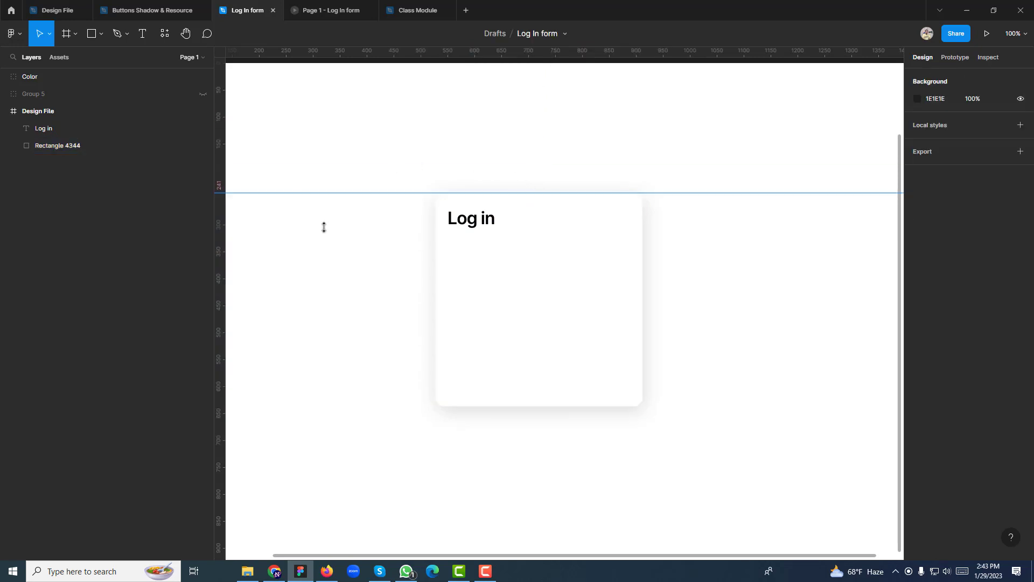
# Nudge the Log in heading 24 px from the card's top and left, then duplicate it below
pyautogui.click(471, 221)
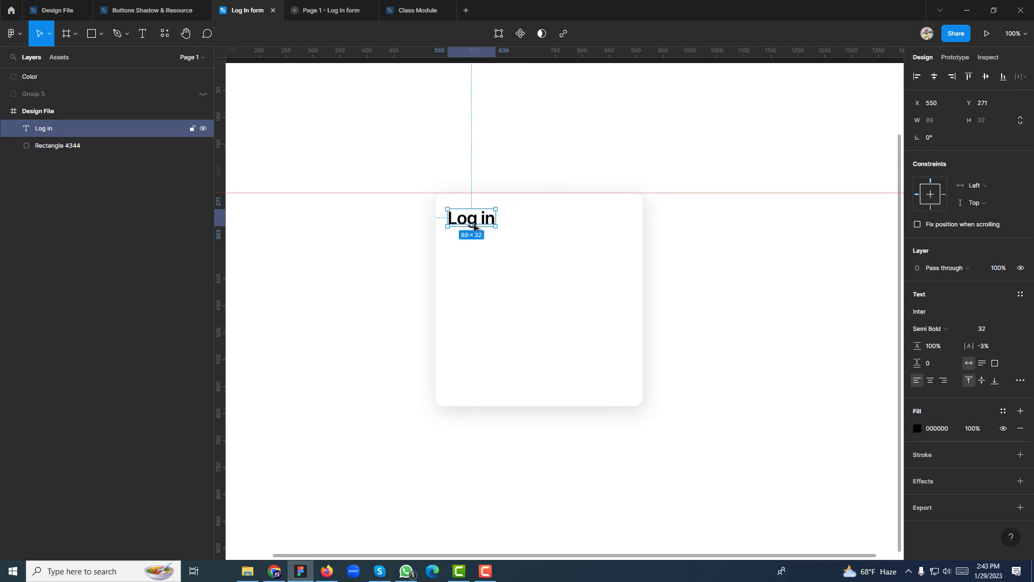
pyautogui.press('alt')
pyautogui.moveTo(471, 223); pyautogui.dragTo(472, 216)
pyautogui.press('alt')
pyautogui.press('Down')
pyautogui.press('Down')
pyautogui.press('Down')
pyautogui.press('Down')
pyautogui.press('Down')
pyautogui.press('Down')
pyautogui.press('Down')
pyautogui.press('Down')
pyautogui.press('Down')
pyautogui.press('Down')
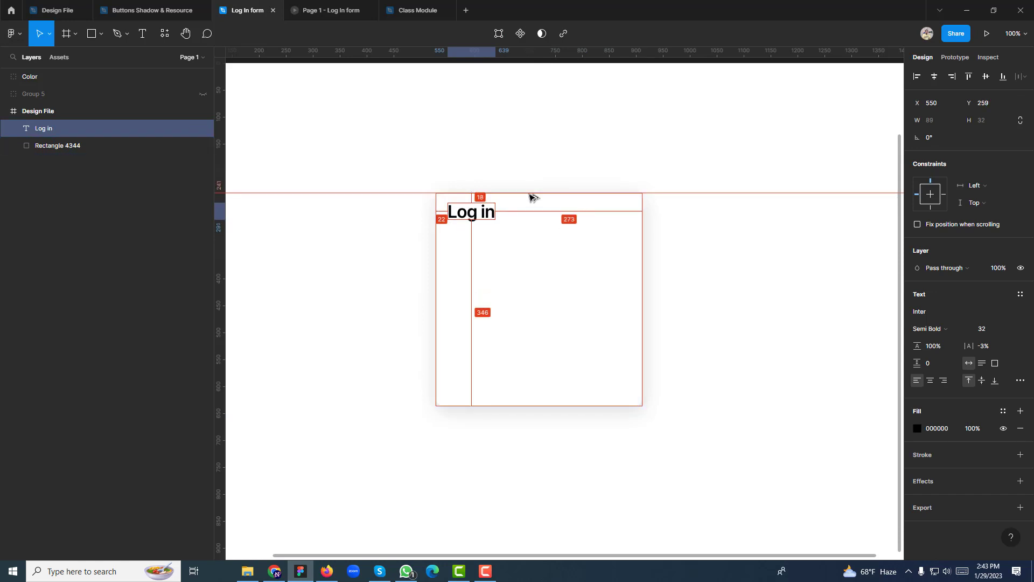
pyautogui.press('Up')
pyautogui.press('Up')
pyautogui.press('Up')
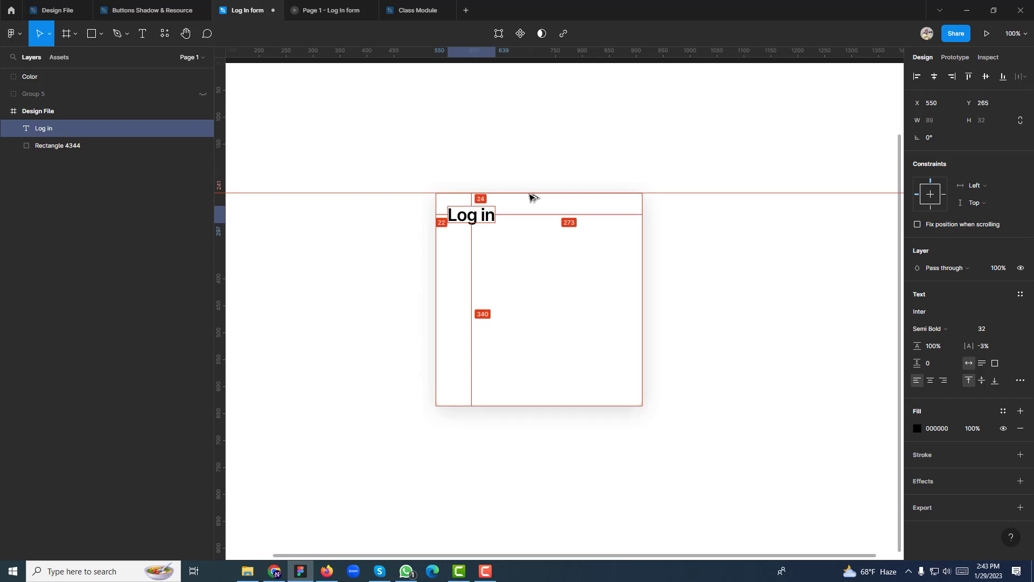
pyautogui.click(429, 252)
pyautogui.click(461, 213)
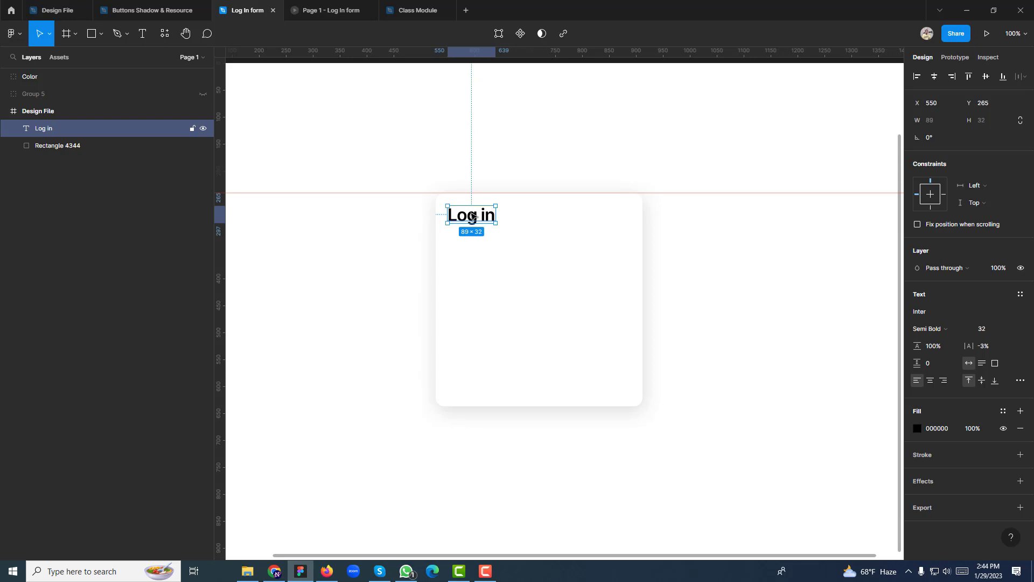
pyautogui.press('alt')
pyautogui.press('alt')
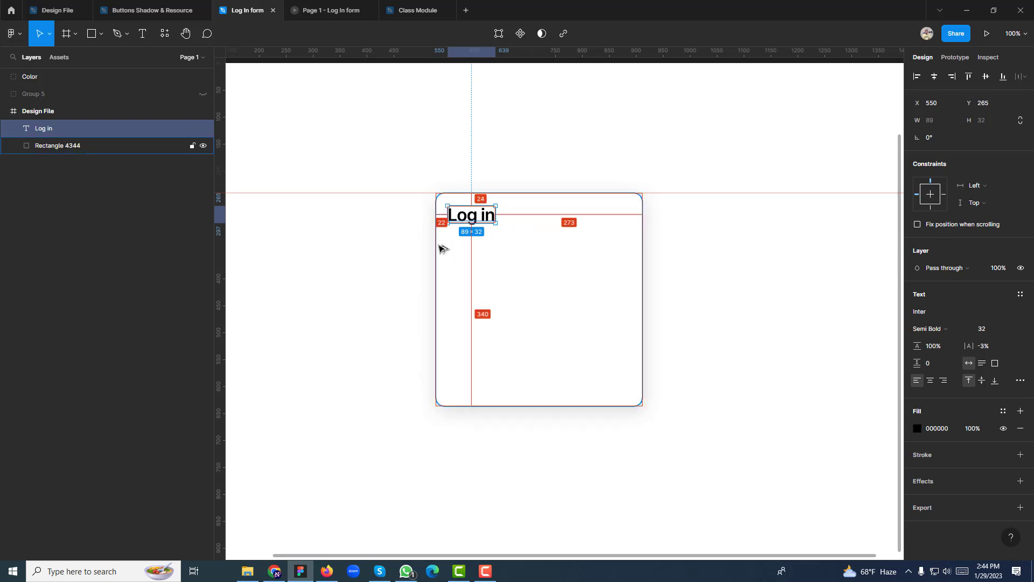
pyautogui.press('Right')
pyautogui.press('Right')
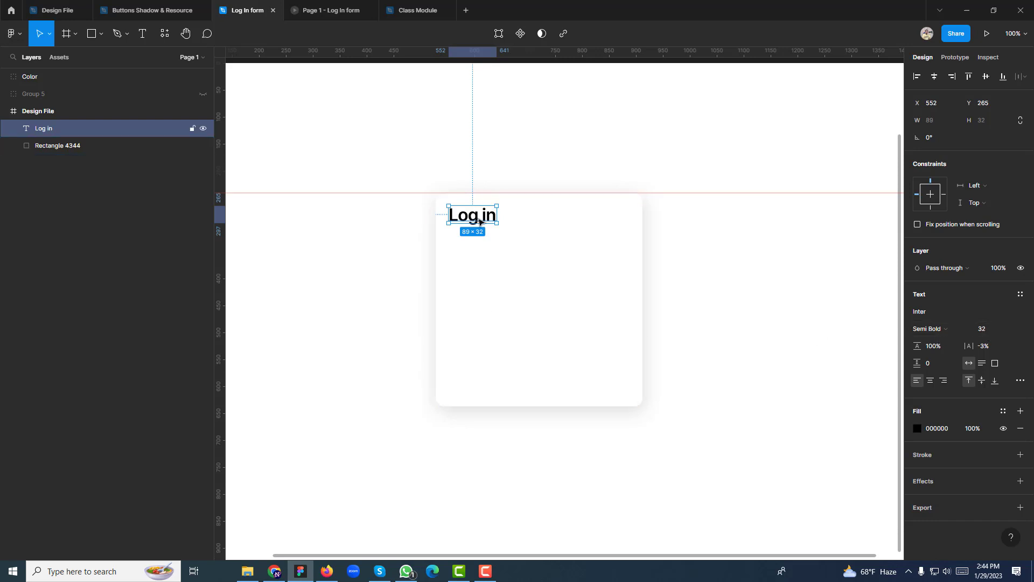
pyautogui.keyDown('alt'); pyautogui.moveTo(479, 222); pyautogui.dragTo(479, 245); pyautogui.keyUp('alt')
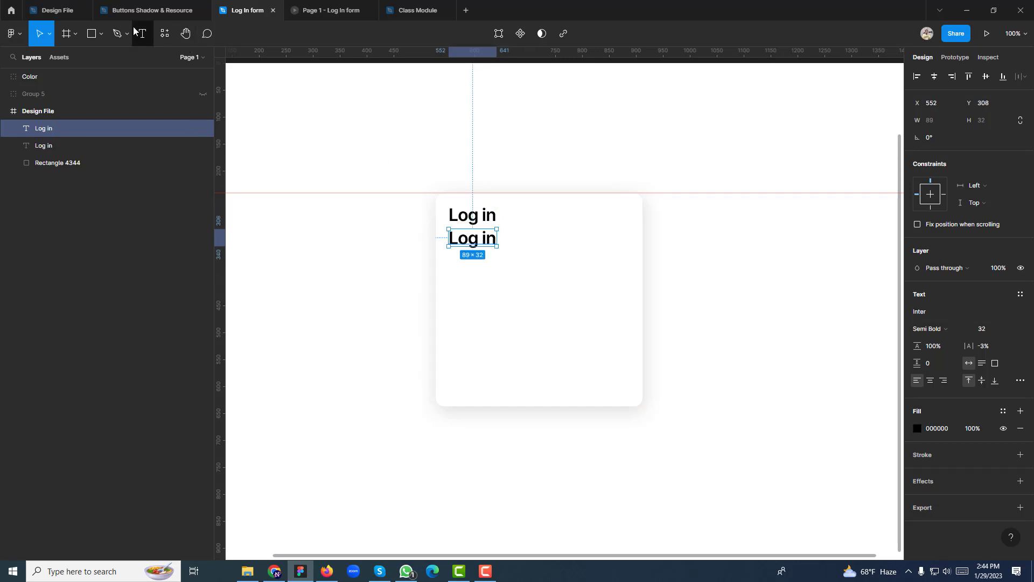
# Reset the duplicated text's letter spacing to 0%
pyautogui.click(969, 347)
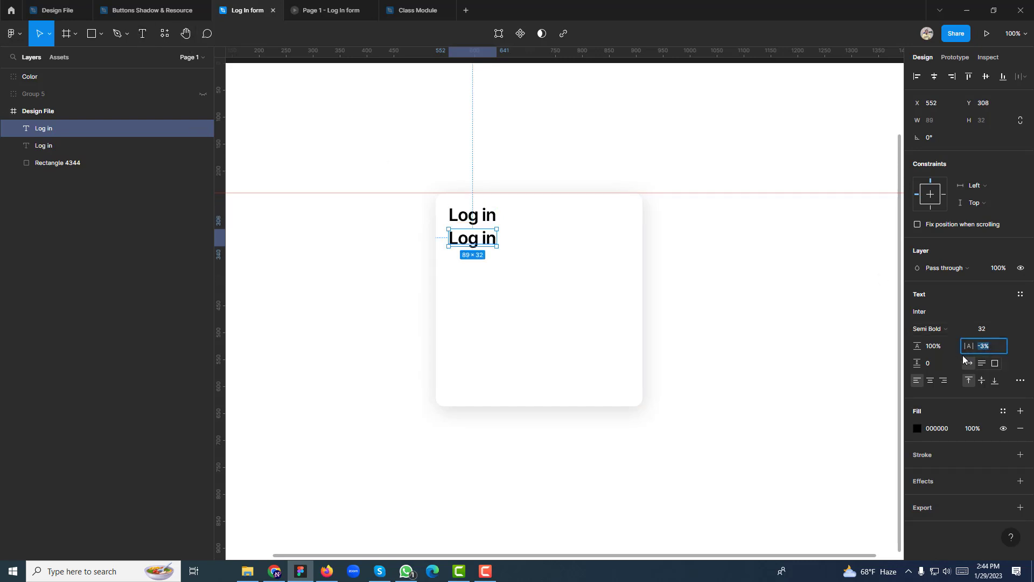
pyautogui.write('0')
pyautogui.press('Return')
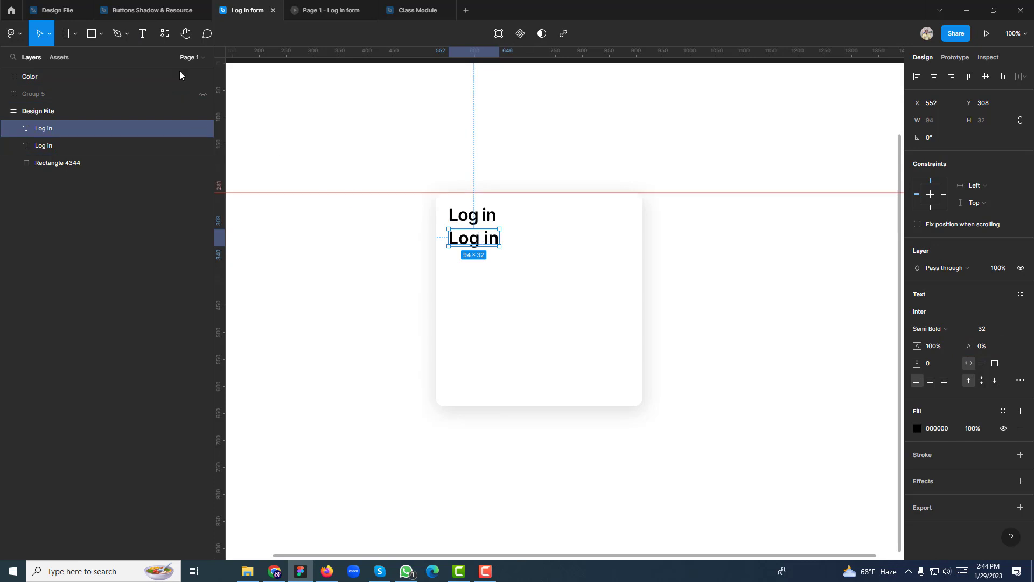
# Retype the duplicate's text as 'learn with' followed by the author's name
pyautogui.press('Return')
pyautogui.tripleClick(465, 242)
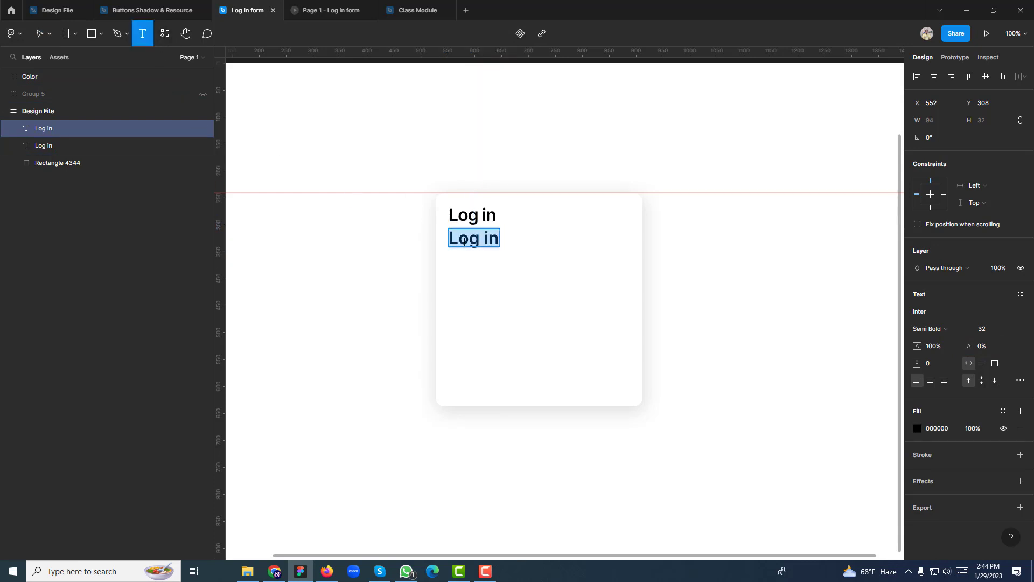
pyautogui.write('L')
pyautogui.press('BackSpace')
pyautogui.write('lea')
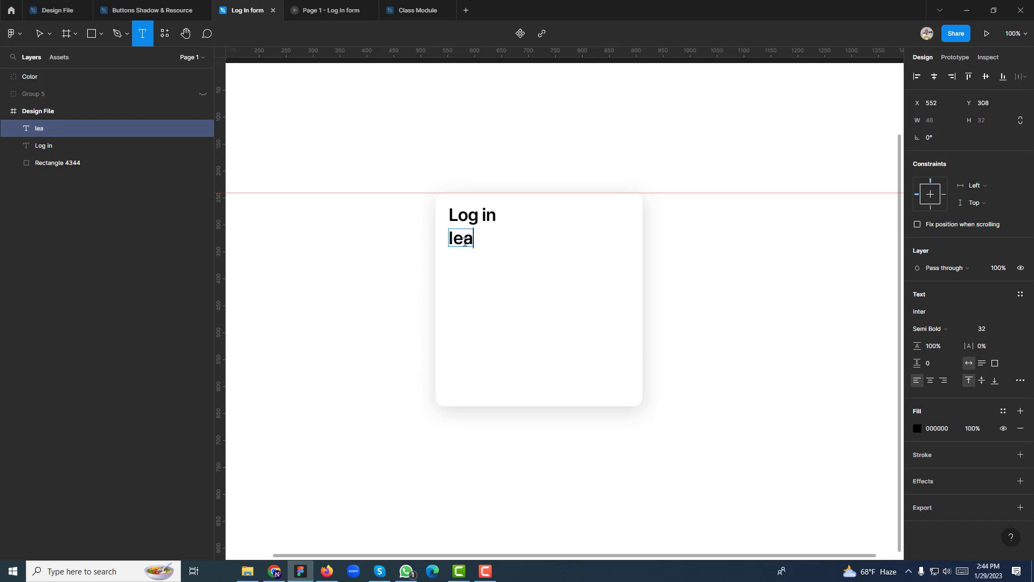
pyautogui.write('rn with m')
pyautogui.press('BackSpace')
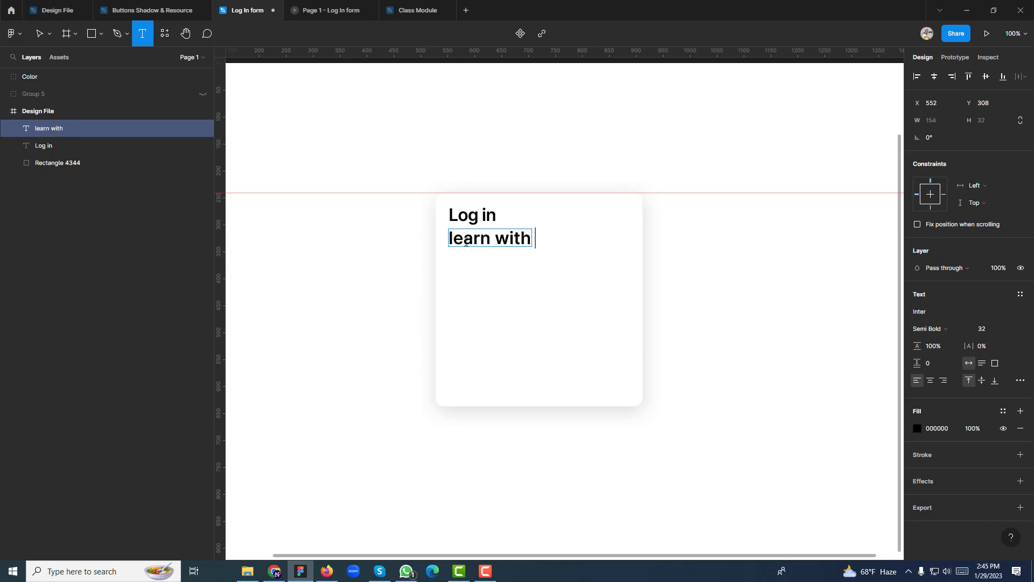
pyautogui.write('n')
pyautogui.press('BackSpace')
pyautogui.press('BackSpace')
pyautogui.press('BackSpace')
pyautogui.write('noman')
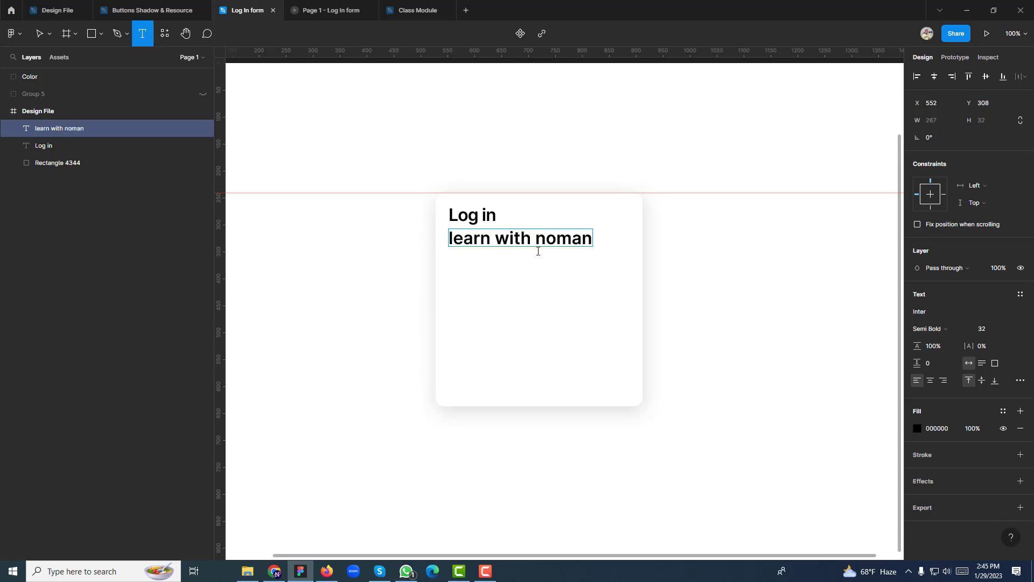
pyautogui.press('Escape')
pyautogui.click(428, 220)
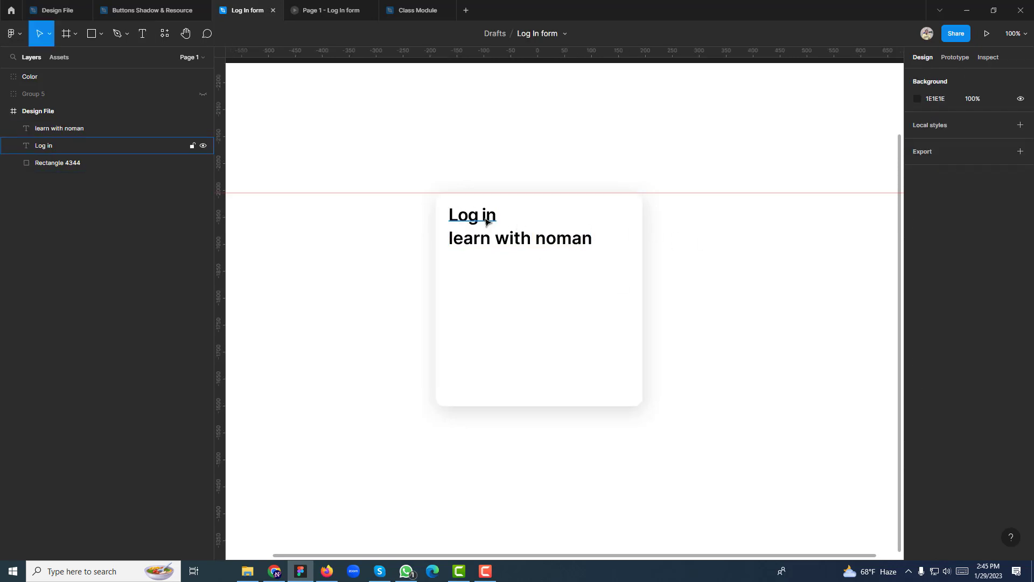
pyautogui.click(486, 220)
pyautogui.click(494, 239)
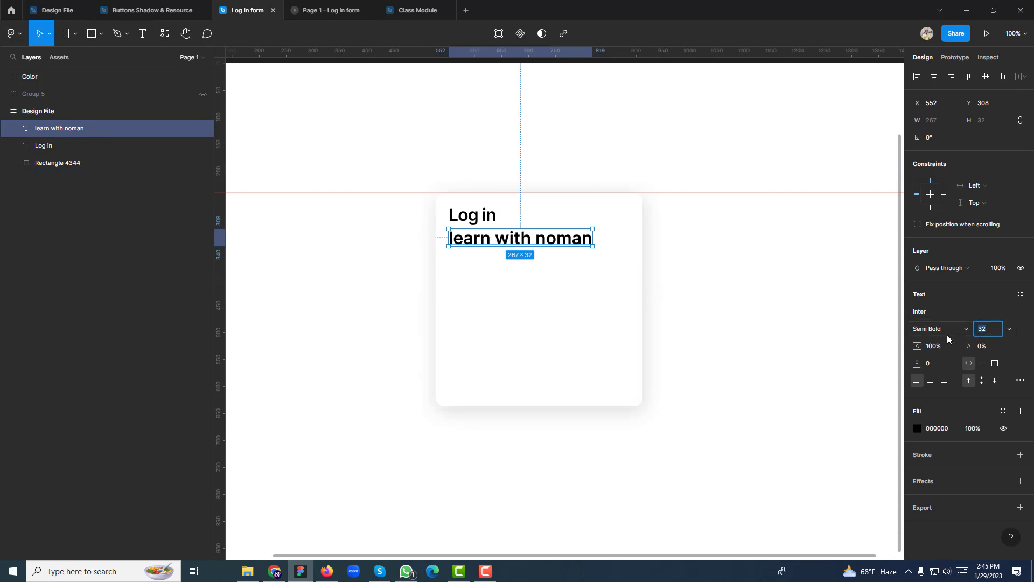
# Set the subtitle to font size 24 in Medium weight
pyautogui.write('24')
pyautogui.press('Return')
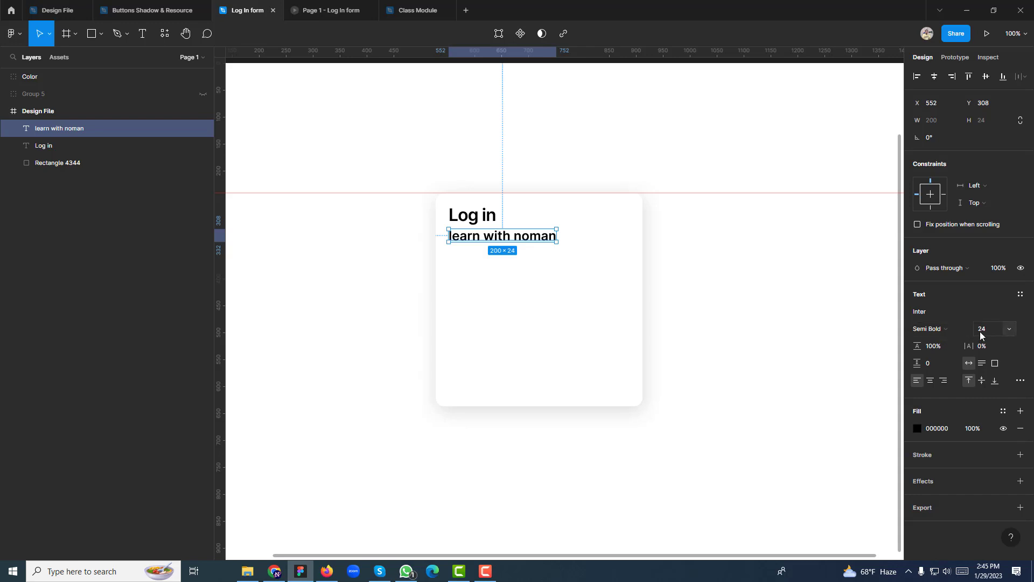
pyautogui.click(936, 329)
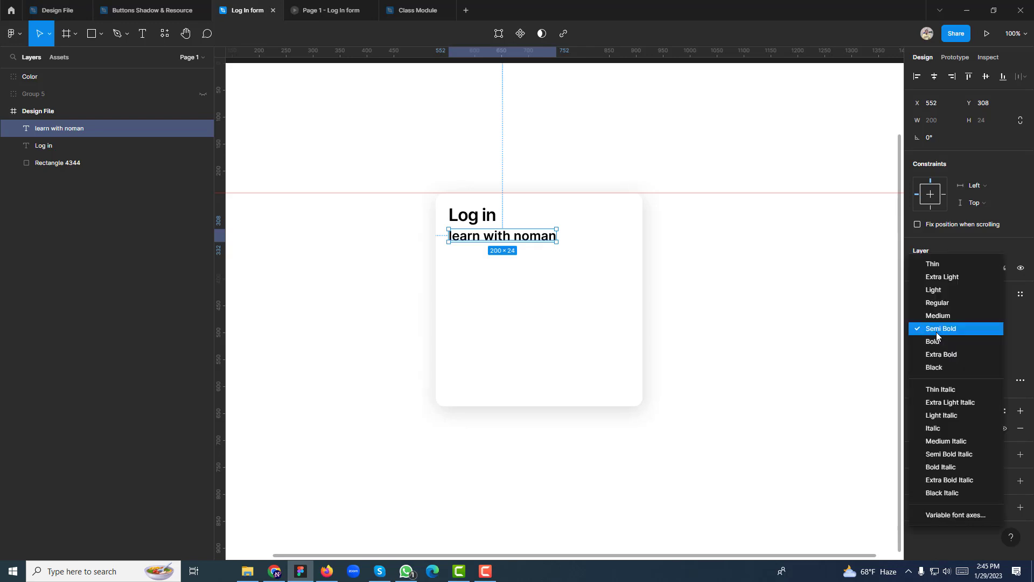
pyautogui.click(935, 317)
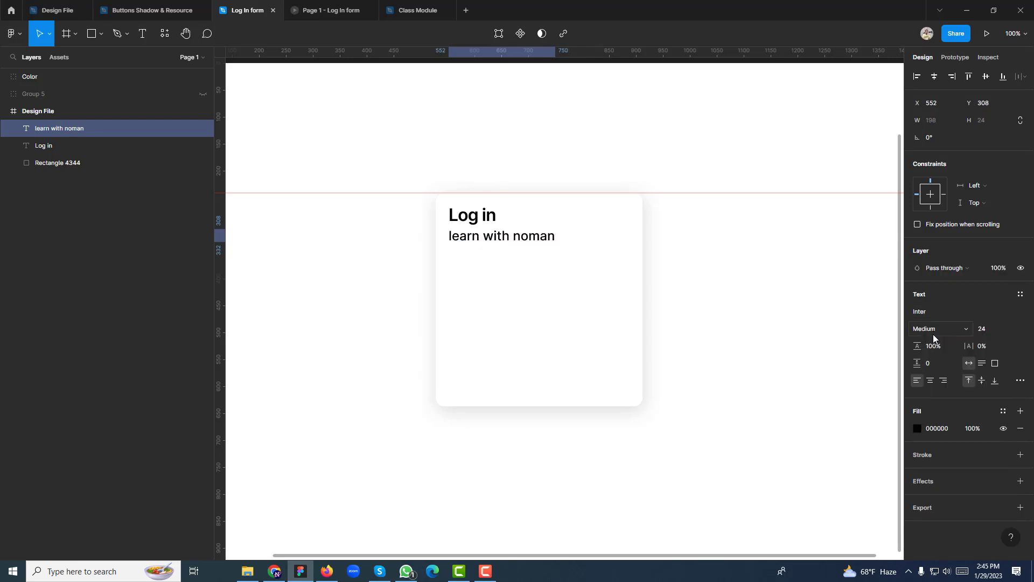
pyautogui.click(935, 326)
pyautogui.click(934, 317)
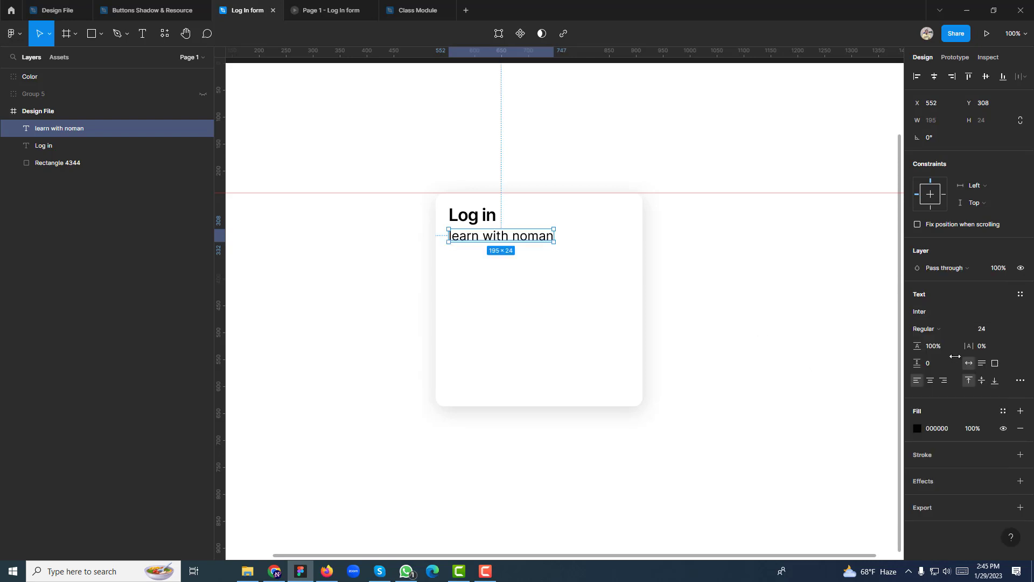
pyautogui.click(934, 334)
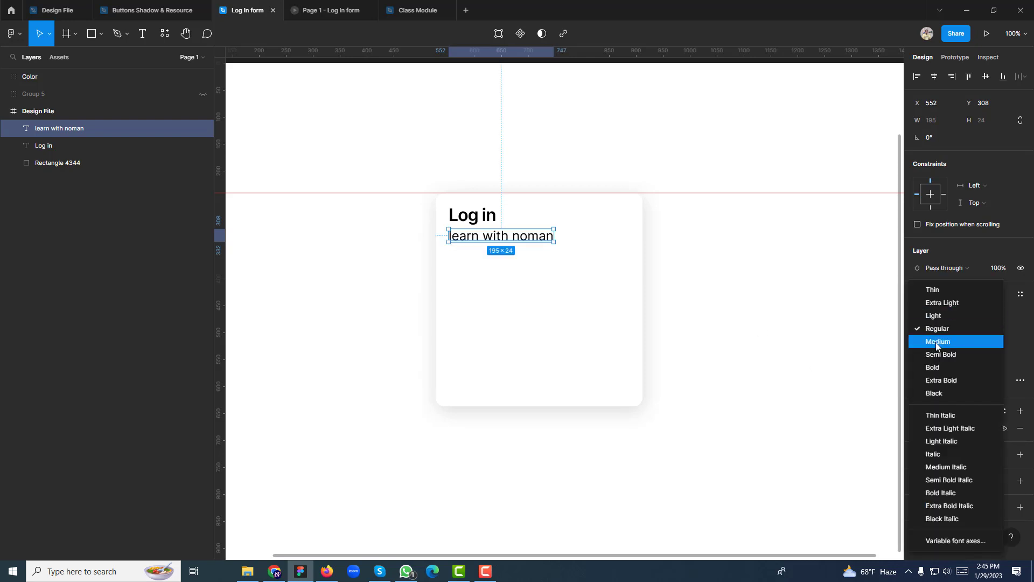
pyautogui.click(939, 343)
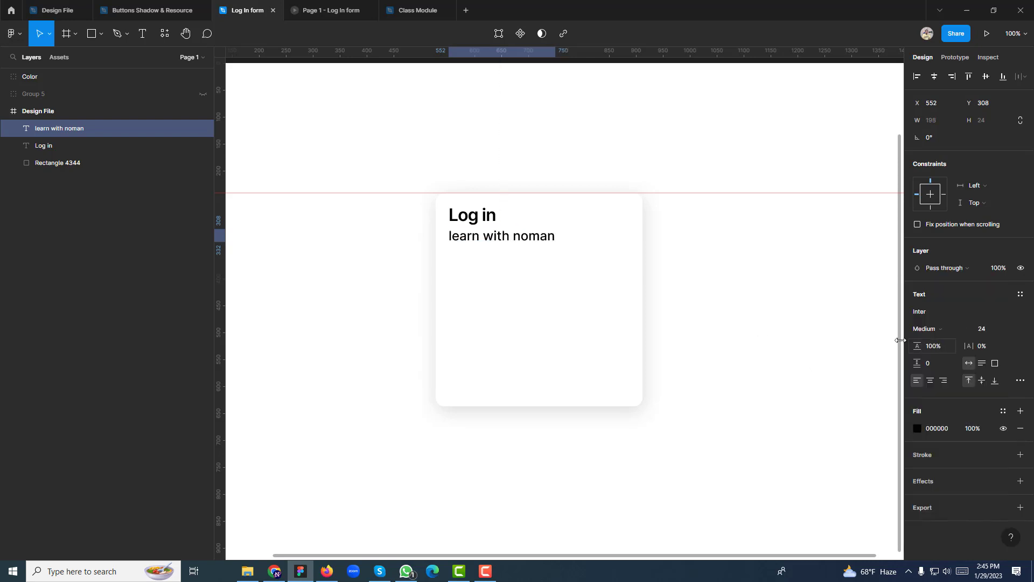
# Select the subtitle and the Log in heading together
pyautogui.keyDown('shift'); pyautogui.click(476, 218); pyautogui.keyUp('shift')
pyautogui.click(720, 272)
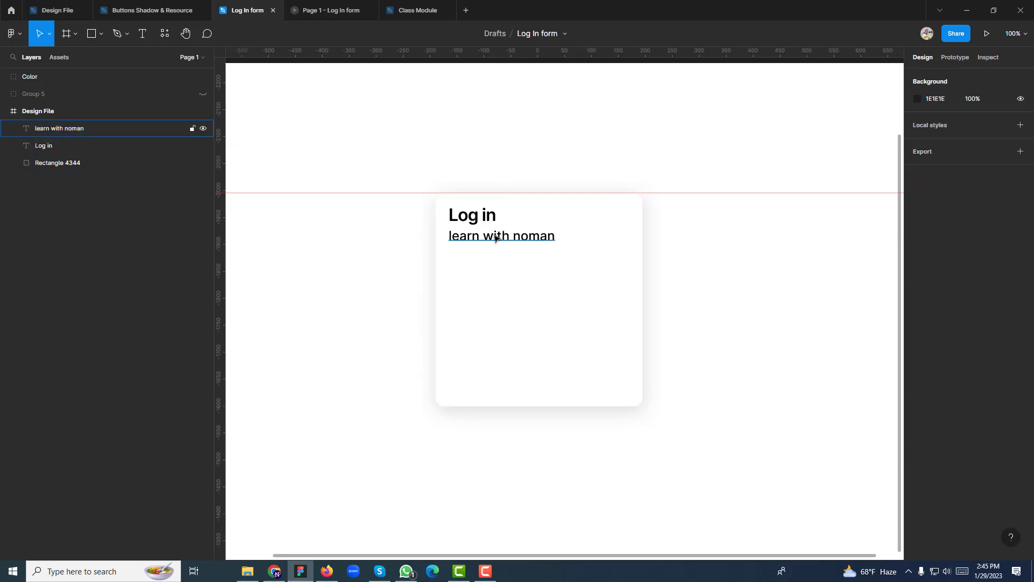
pyautogui.click(480, 235)
pyautogui.keyDown('shift'); pyautogui.click(483, 218); pyautogui.keyUp('shift')
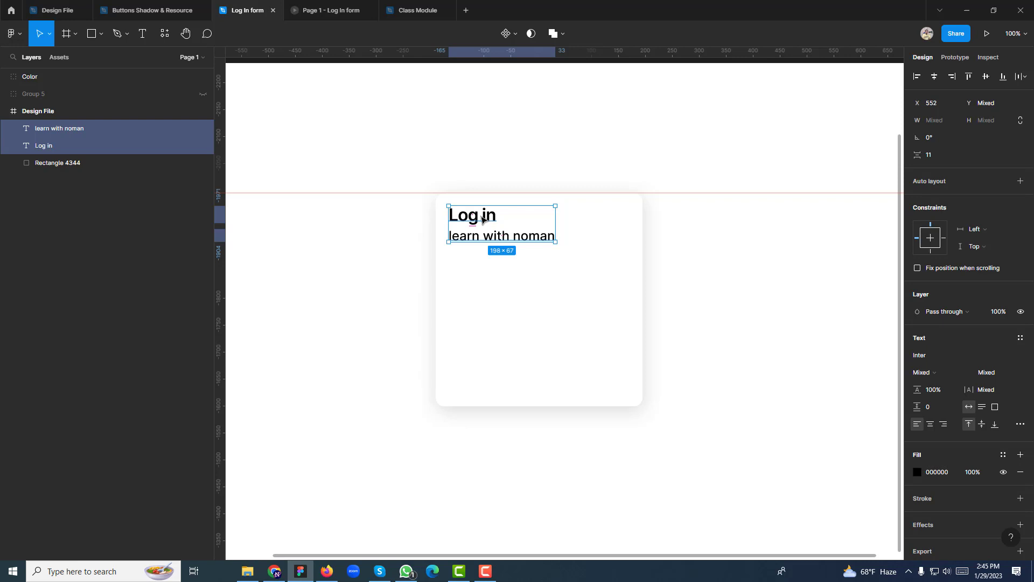
# Set the gap between the Log in heading and subtitle to 8 px
pyautogui.click(477, 222)
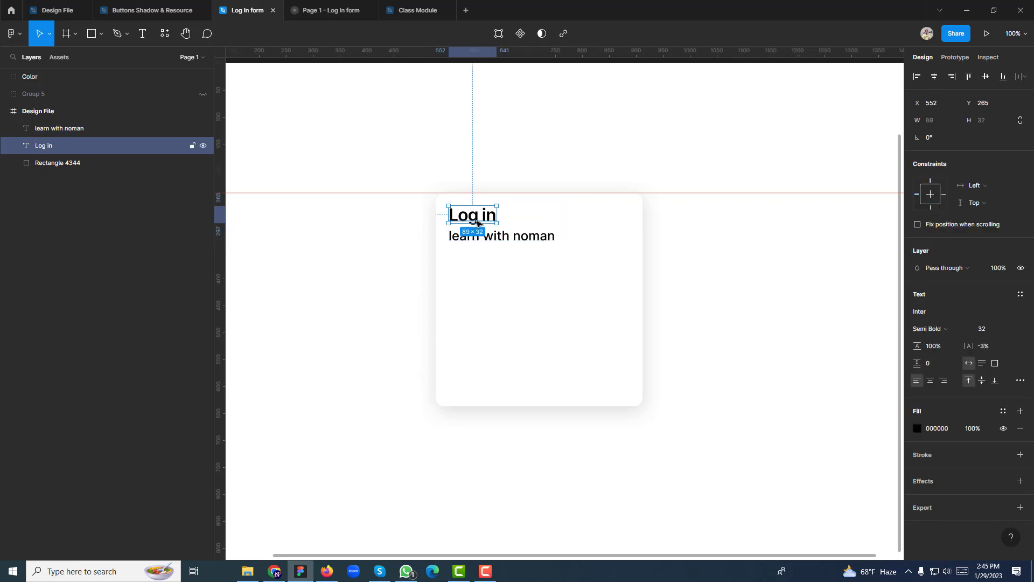
pyautogui.click(478, 237)
pyautogui.keyDown('shift'); pyautogui.click(473, 221); pyautogui.keyUp('shift')
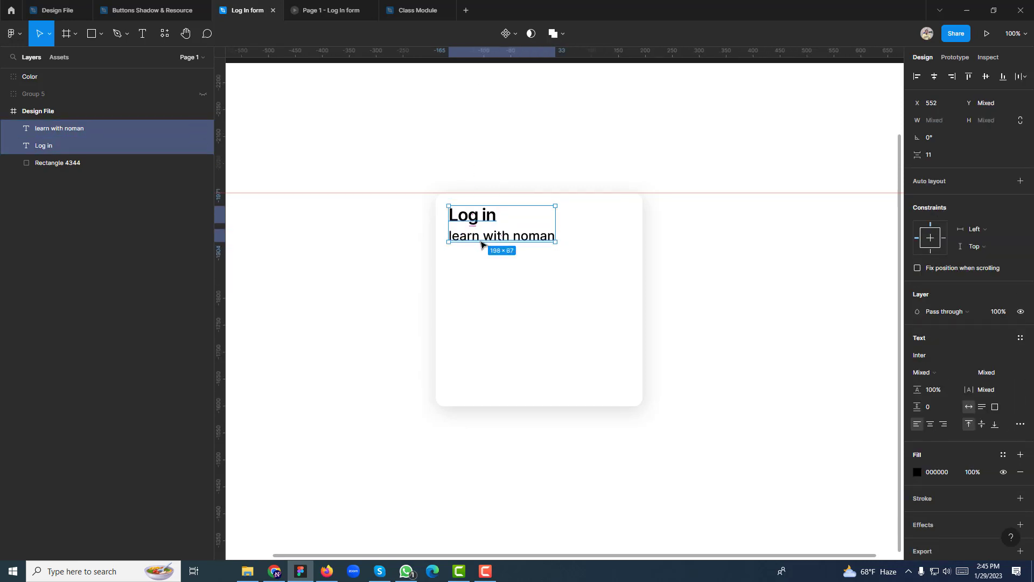
pyautogui.click(498, 239)
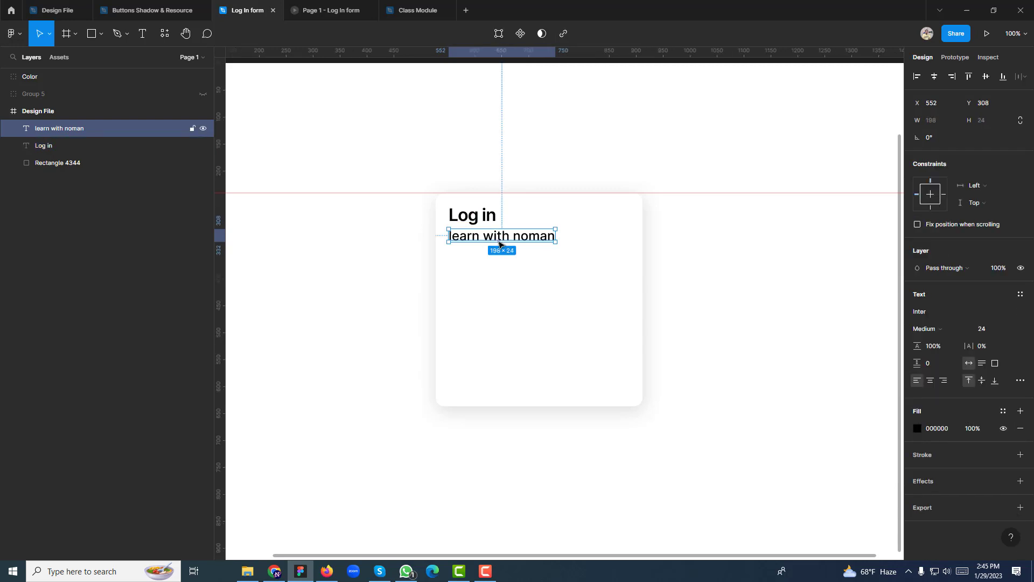
pyautogui.click(474, 222)
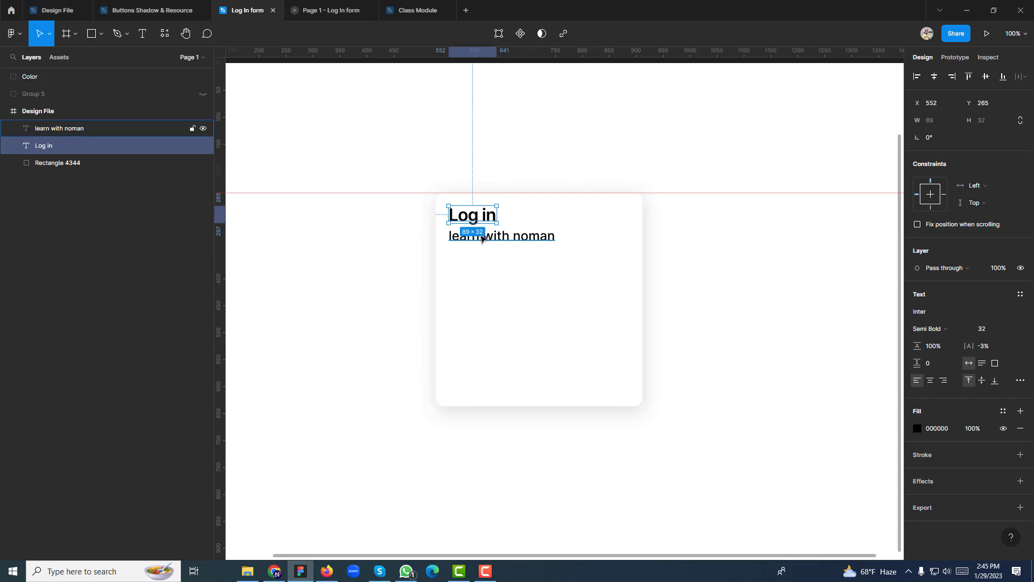
pyautogui.keyDown('shift'); pyautogui.click(482, 238); pyautogui.keyUp('shift')
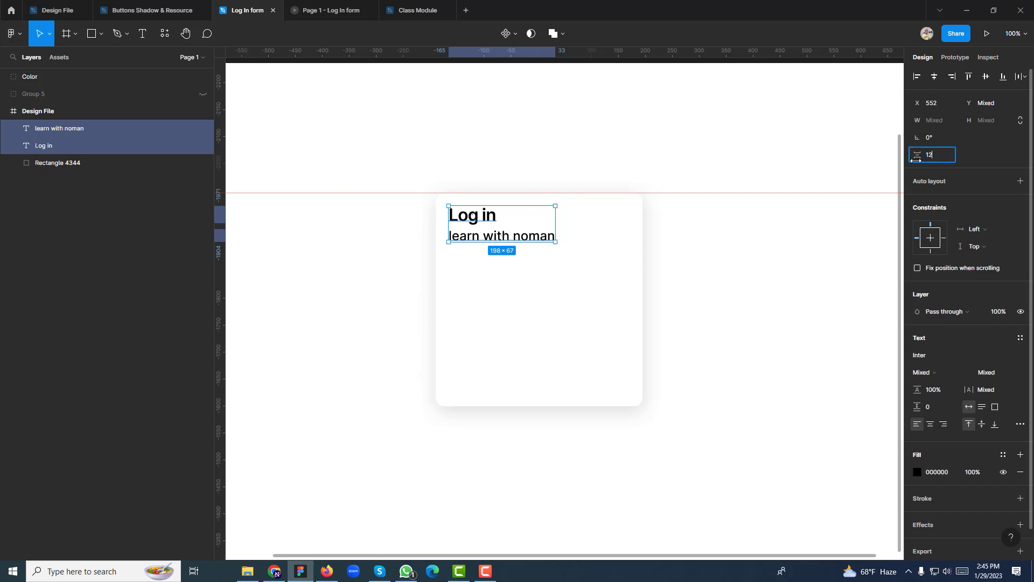
pyautogui.press('Return')
pyautogui.click(941, 156)
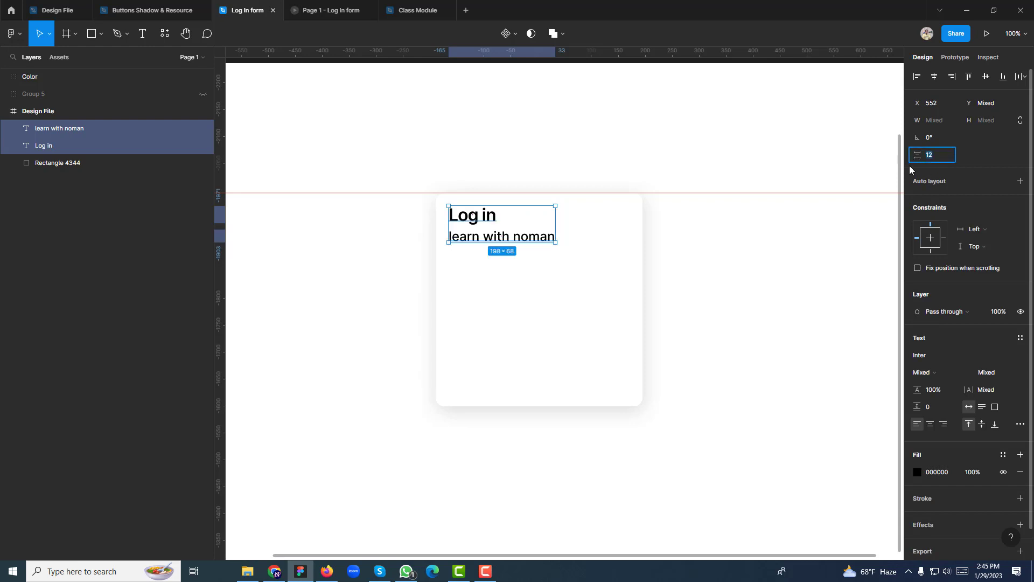
pyautogui.press('Return')
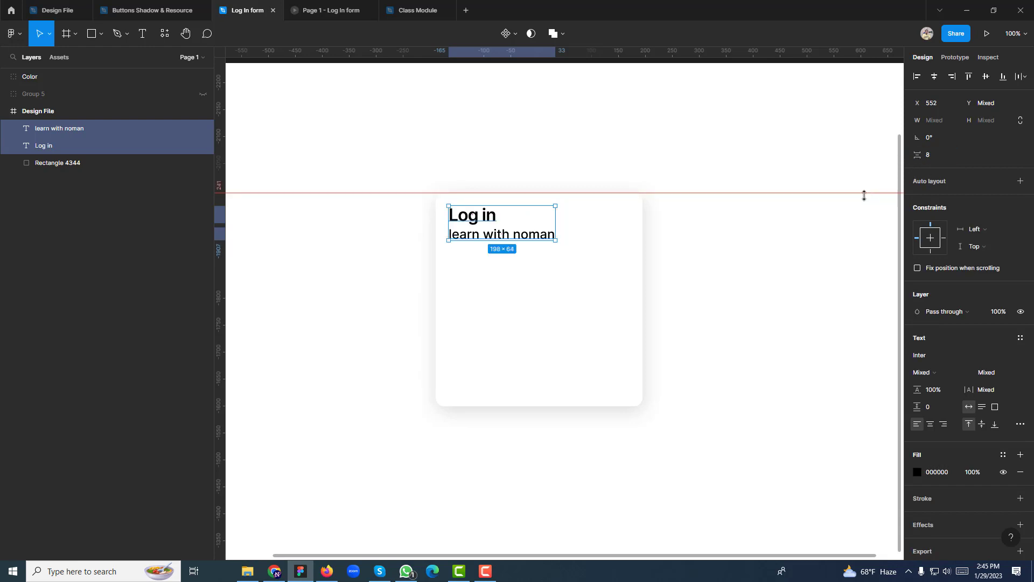
# Check the heading, subtitle and card placement by selecting each in turn
pyautogui.click(656, 284)
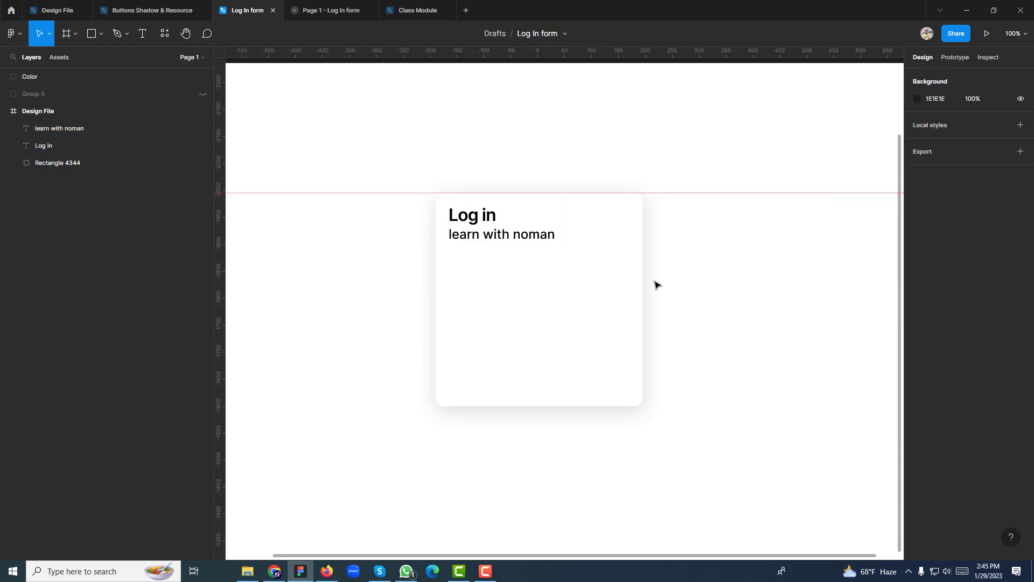
pyautogui.click(478, 220)
pyautogui.click(511, 246)
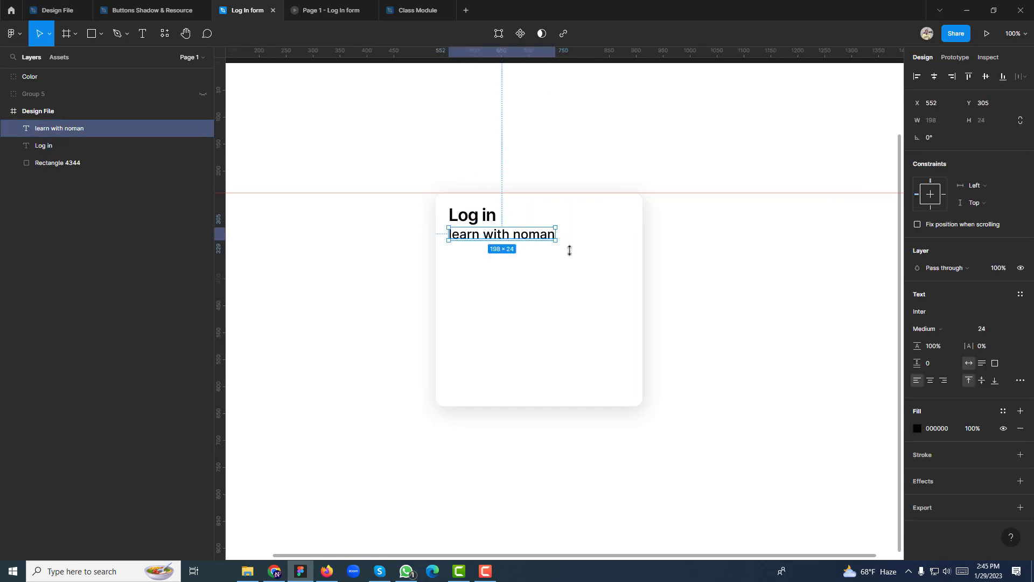
pyautogui.click(585, 283)
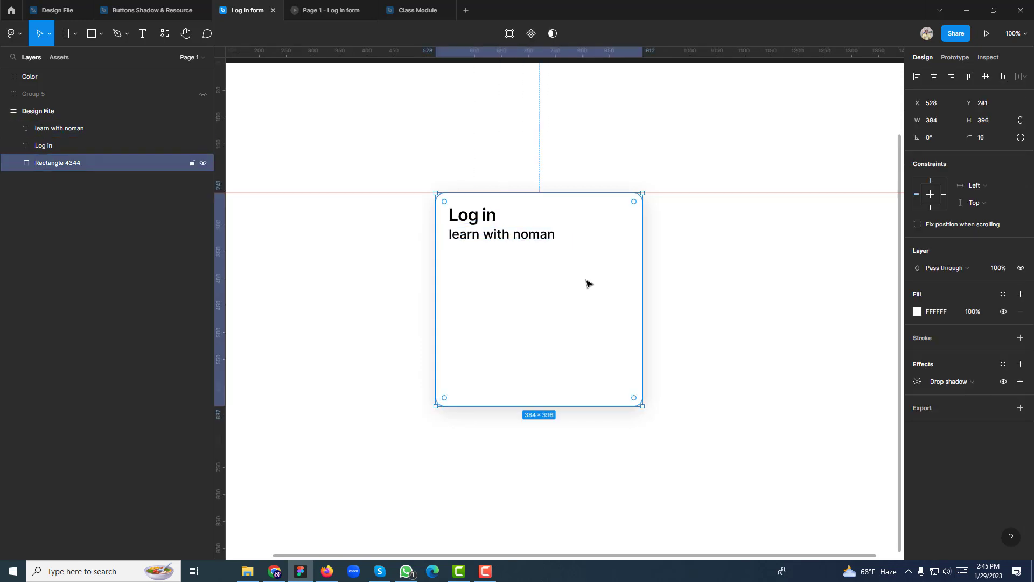
pyautogui.click(490, 236)
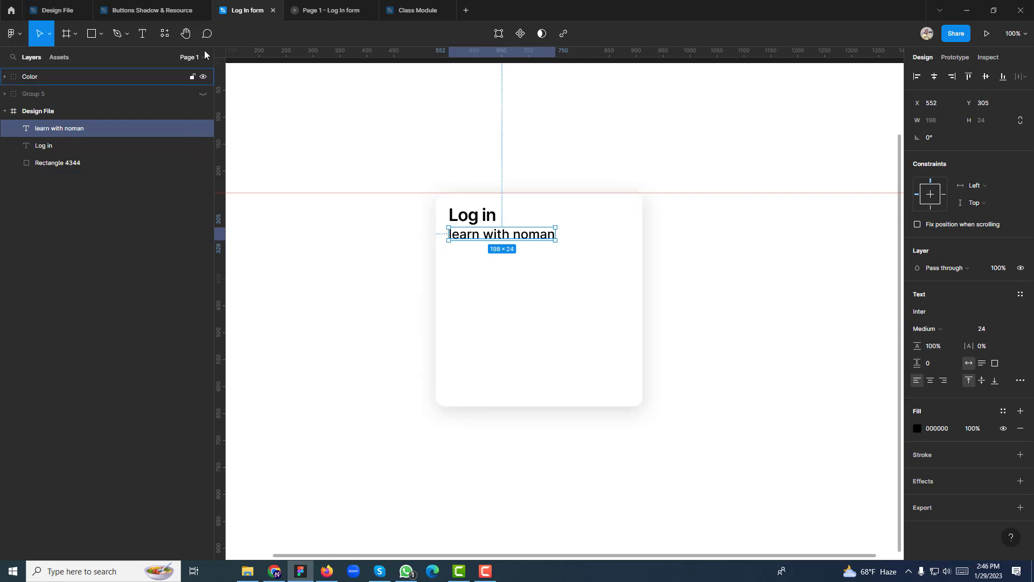
pyautogui.click(142, 33)
pyautogui.press('Return')
# Add an 'Email' label in Inter Regular 16 below the subtitle, left-aligned with the heading
pyautogui.click(474, 269)
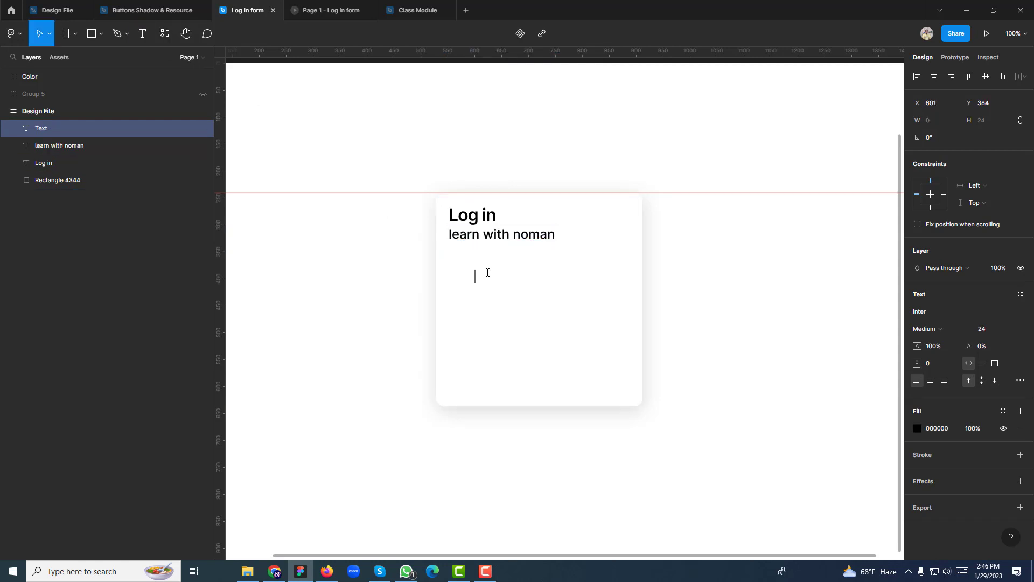
pyautogui.write('Email')
pyautogui.click(785, 318)
pyautogui.click(497, 286)
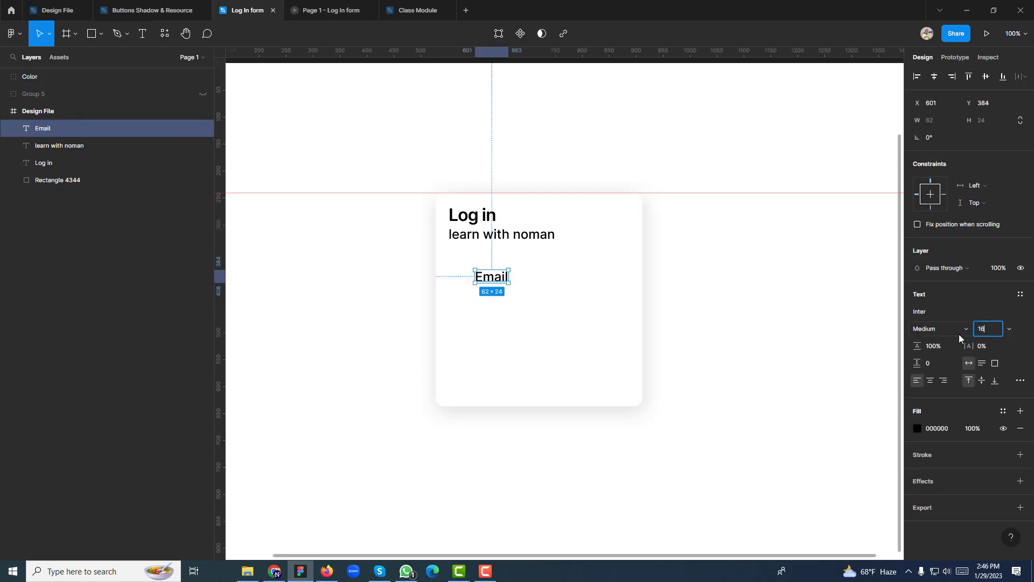
pyautogui.write('16')
pyautogui.press('Return')
pyautogui.click(927, 327)
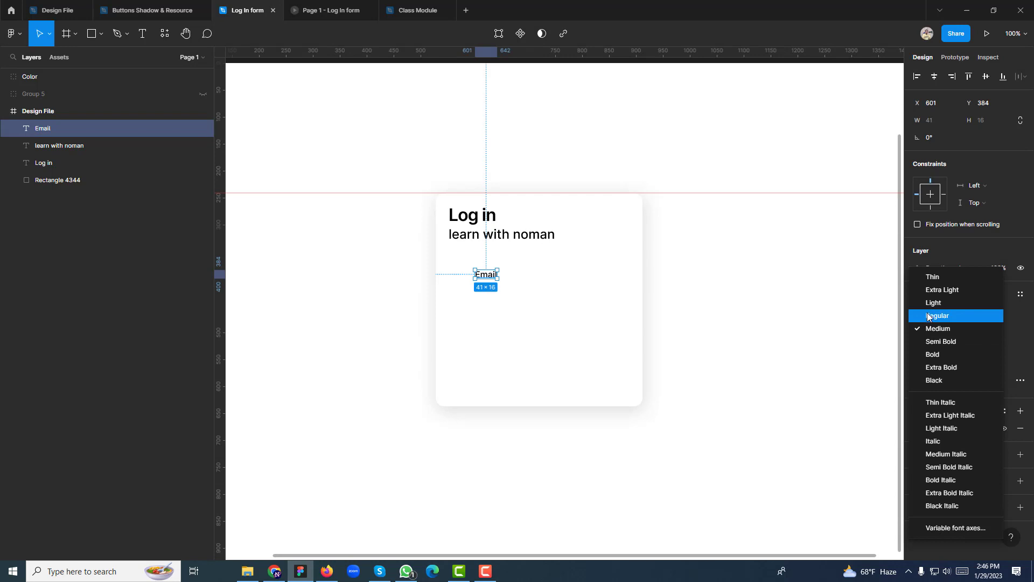
pyautogui.click(928, 316)
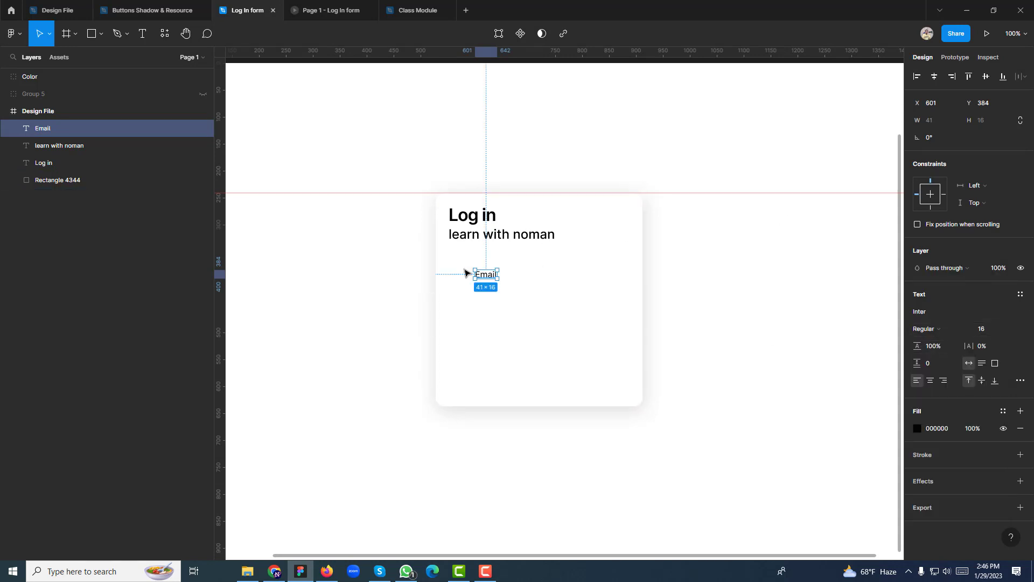
pyautogui.moveTo(484, 275); pyautogui.dragTo(459, 267)
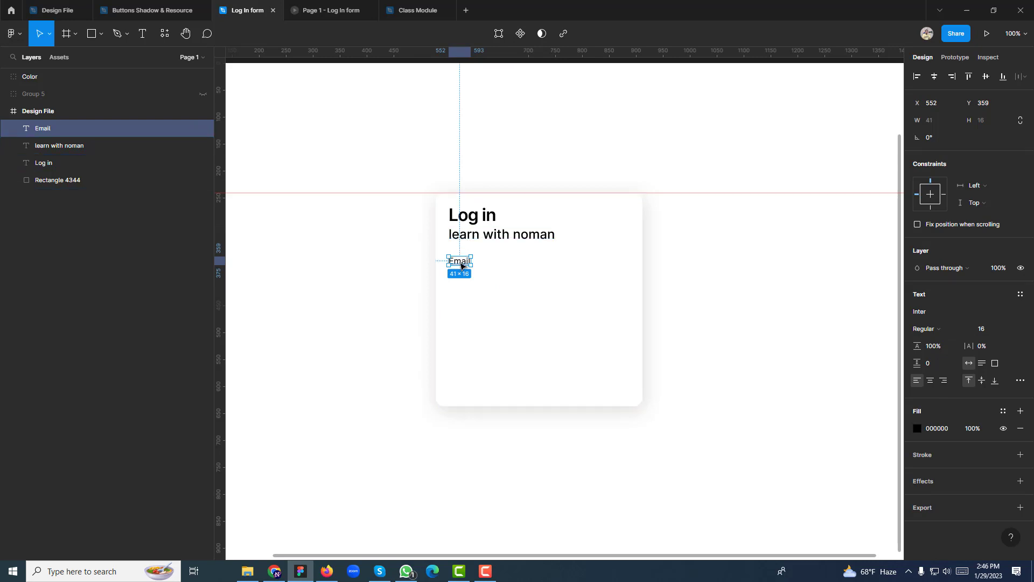
pyautogui.press('alt')
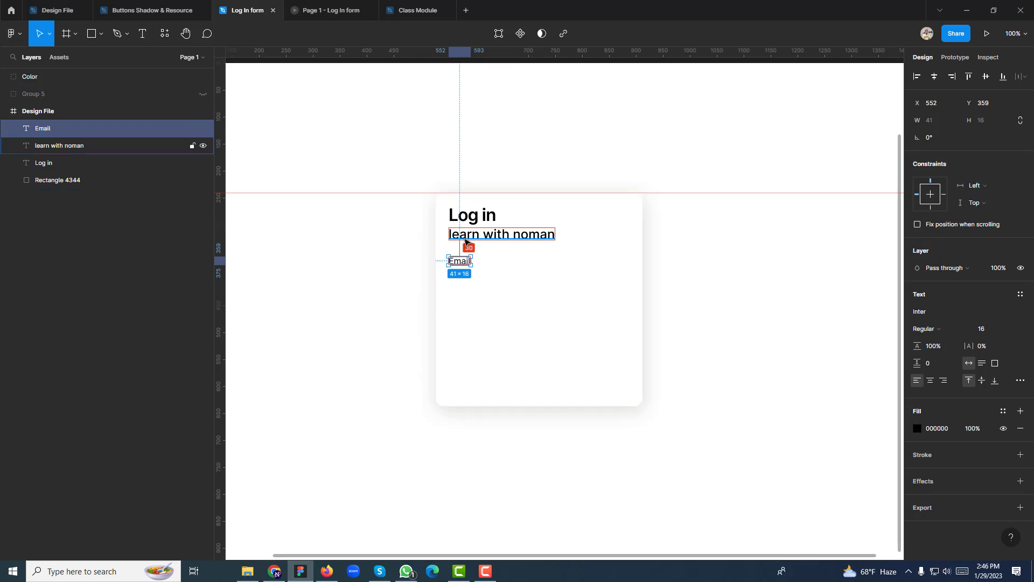
# Space the Email label 32 px below the 'learn with noman' subtitle, moving it to Y 361
pyautogui.keyDown('shift'); pyautogui.click(465, 244); pyautogui.keyUp('shift')
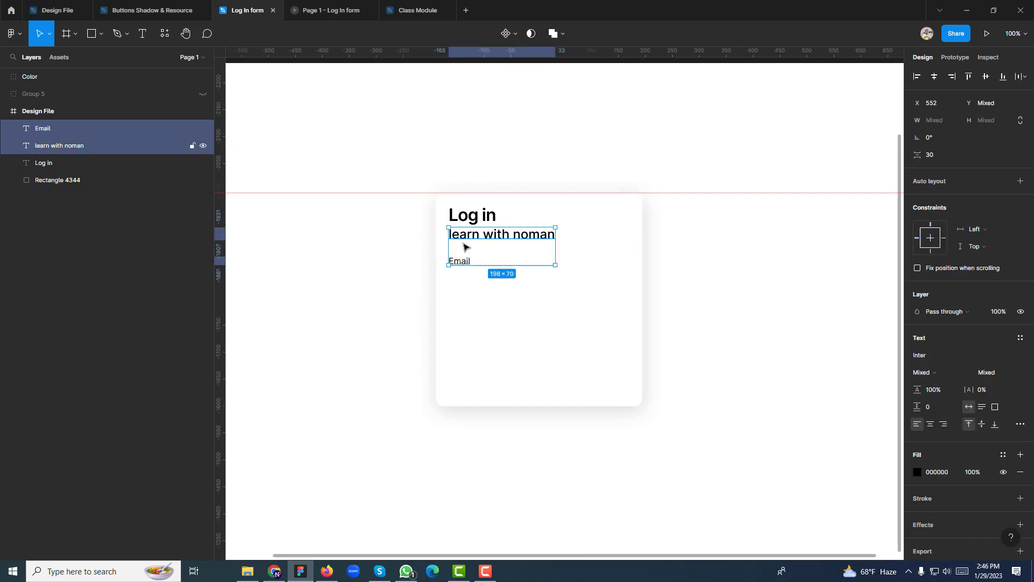
pyautogui.click(912, 156)
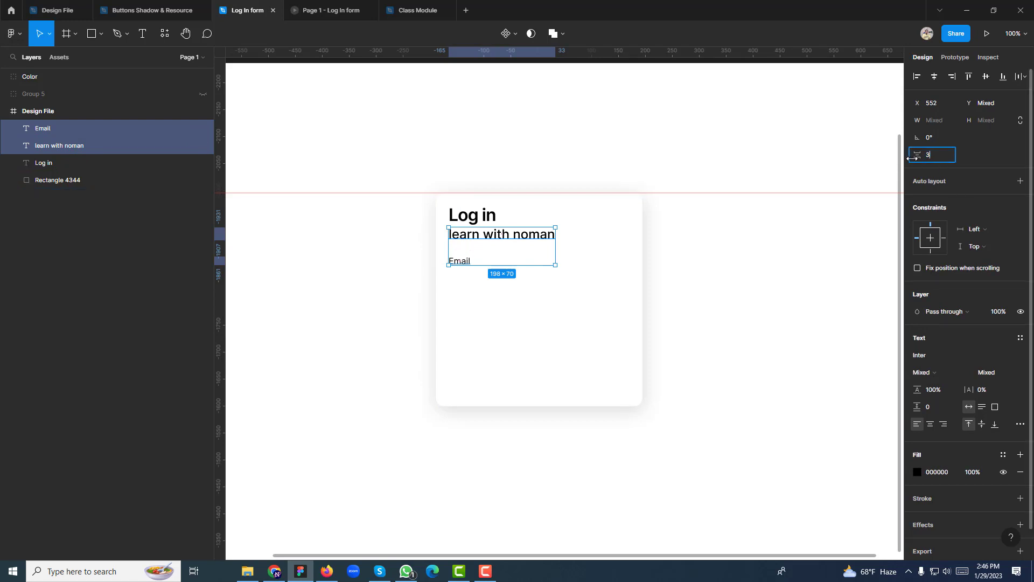
pyautogui.write('32')
pyautogui.press('Return')
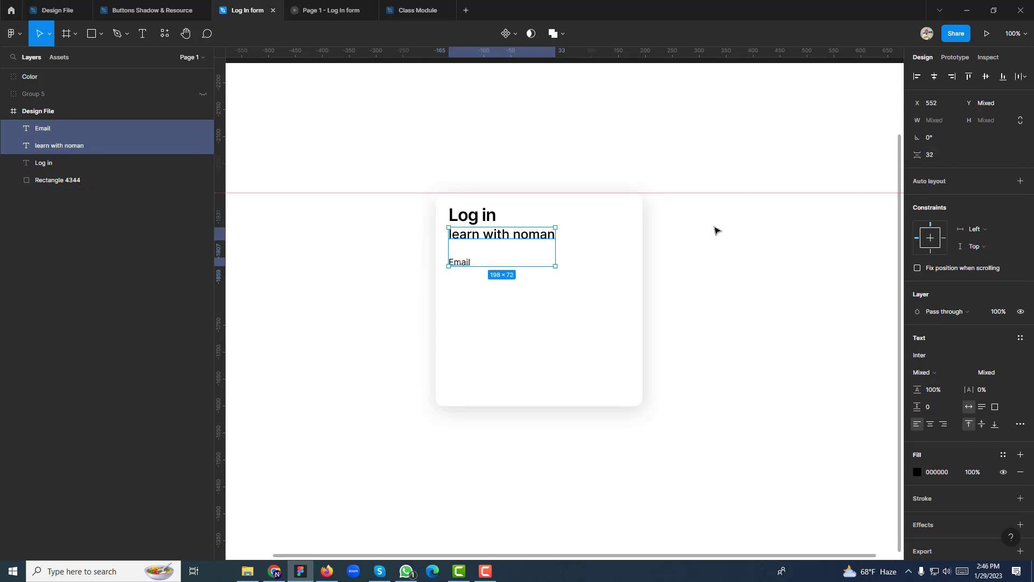
pyautogui.click(721, 245)
pyautogui.click(458, 263)
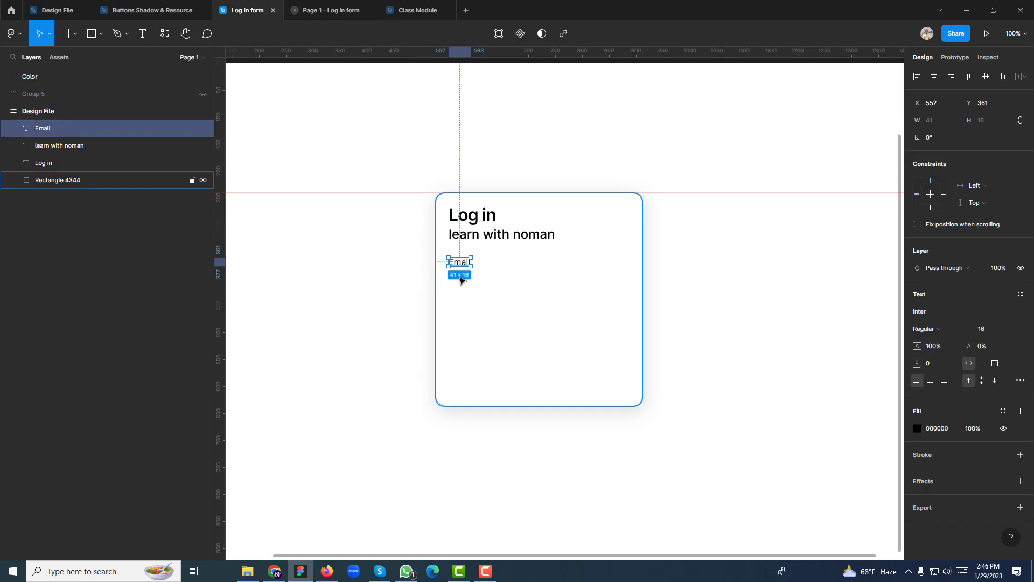
pyautogui.click(102, 41)
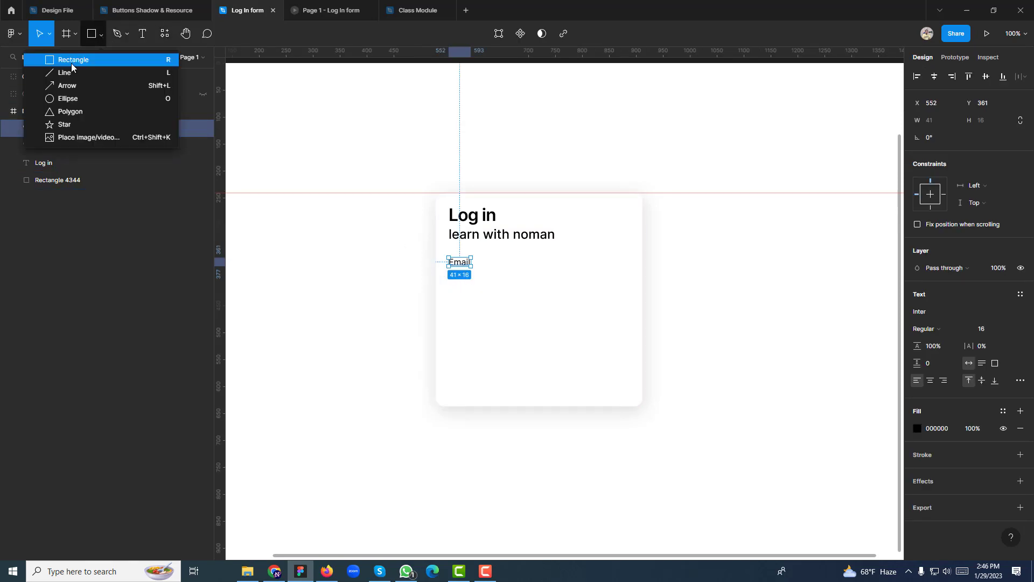
# Draw a grey input rectangle under the Email label with a height of 48
pyautogui.click(59, 60)
pyautogui.moveTo(450, 275)
pyautogui.mouseDown()
pyautogui.moveTo(550, 301)
pyautogui.moveTo(590, 295)
pyautogui.mouseUp()
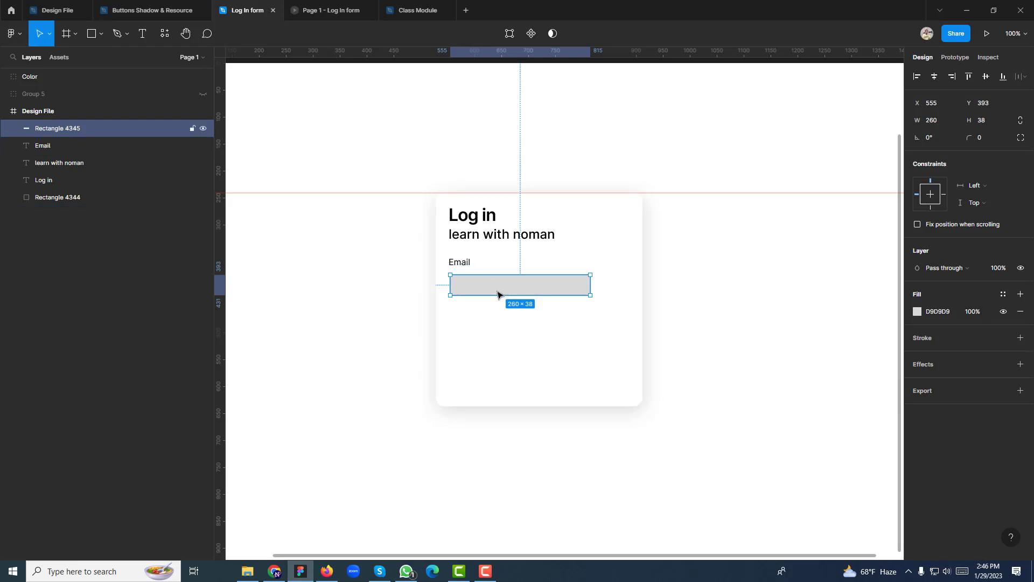
pyautogui.click(975, 123)
pyautogui.write('48')
pyautogui.press('Return')
# Widen the input box to 336 px to span the card's inner width
pyautogui.press('alt')
pyautogui.press('Left')
pyautogui.press('Left')
pyautogui.press('Left')
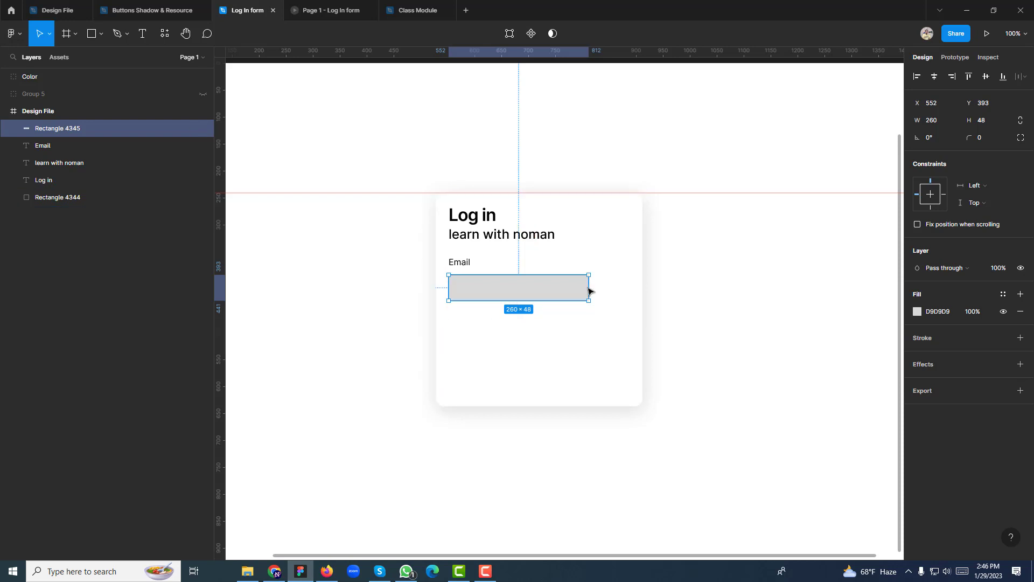
pyautogui.moveTo(590, 289); pyautogui.dragTo(629, 280)
pyautogui.press('alt')
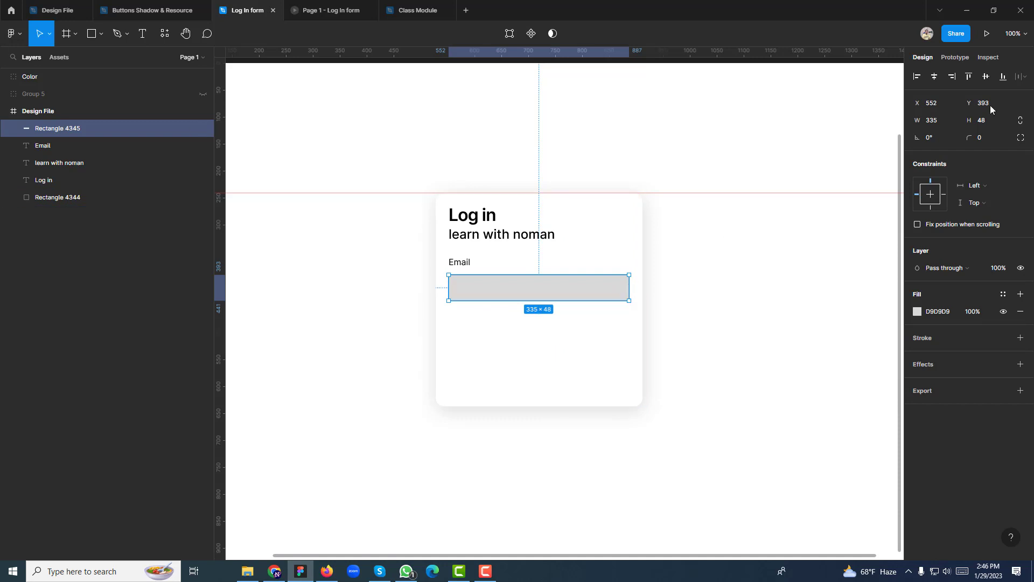
pyautogui.click(942, 121)
pyautogui.write('334')
pyautogui.press('Return')
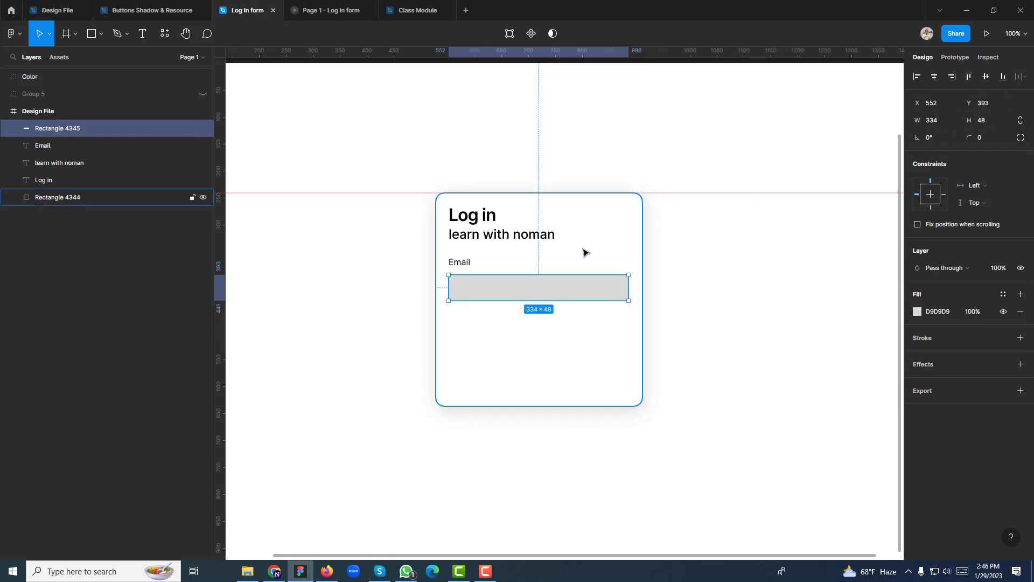
pyautogui.press('alt')
pyautogui.click(937, 120)
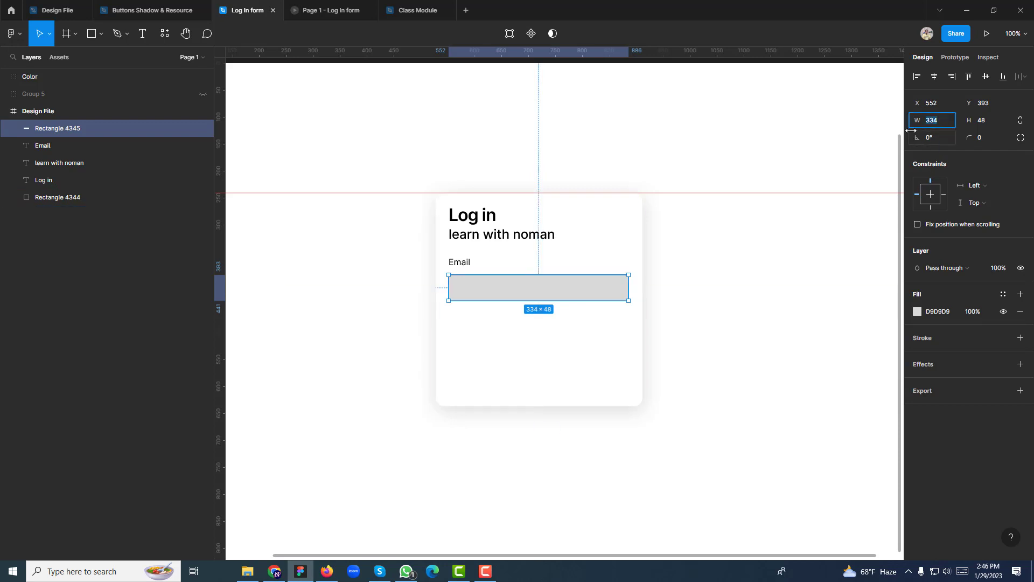
pyautogui.moveTo(910, 130); pyautogui.dragTo(912, 130)
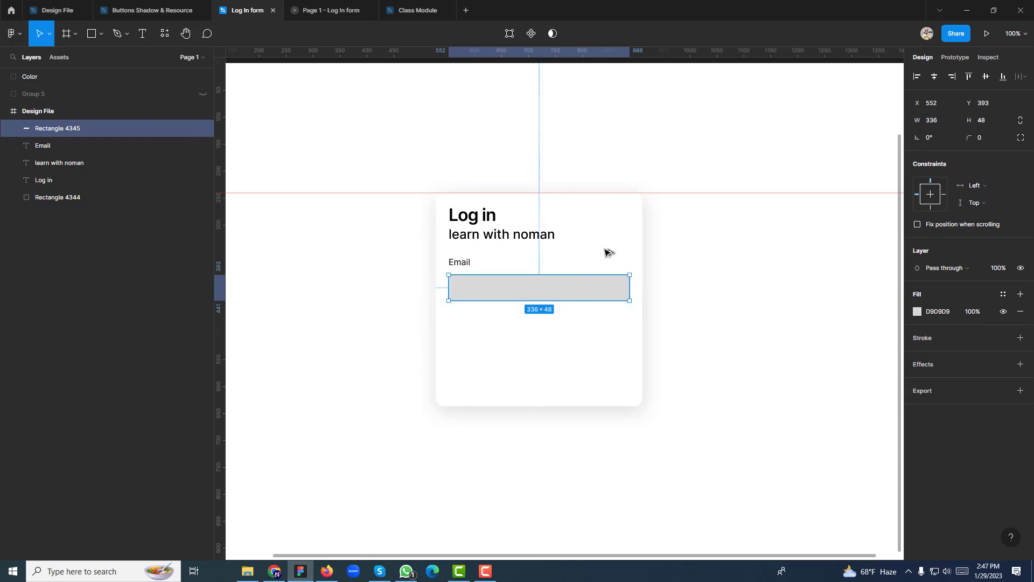
pyautogui.press('alt')
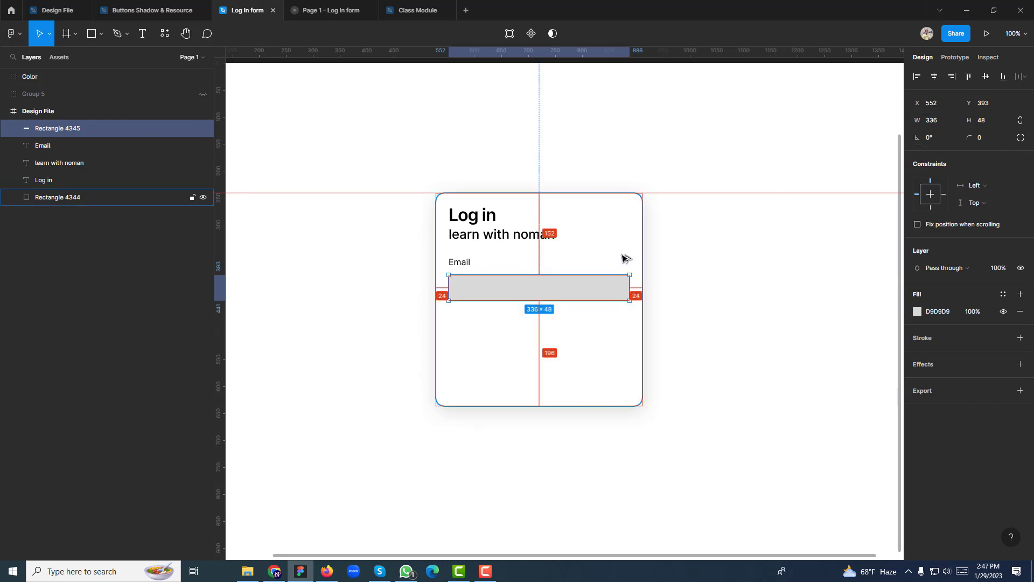
# With the Email label and input box selected, try 8, 4 and 2 px gaps between them
pyautogui.click(458, 268)
pyautogui.keyDown('shift'); pyautogui.click(474, 290); pyautogui.keyUp('shift')
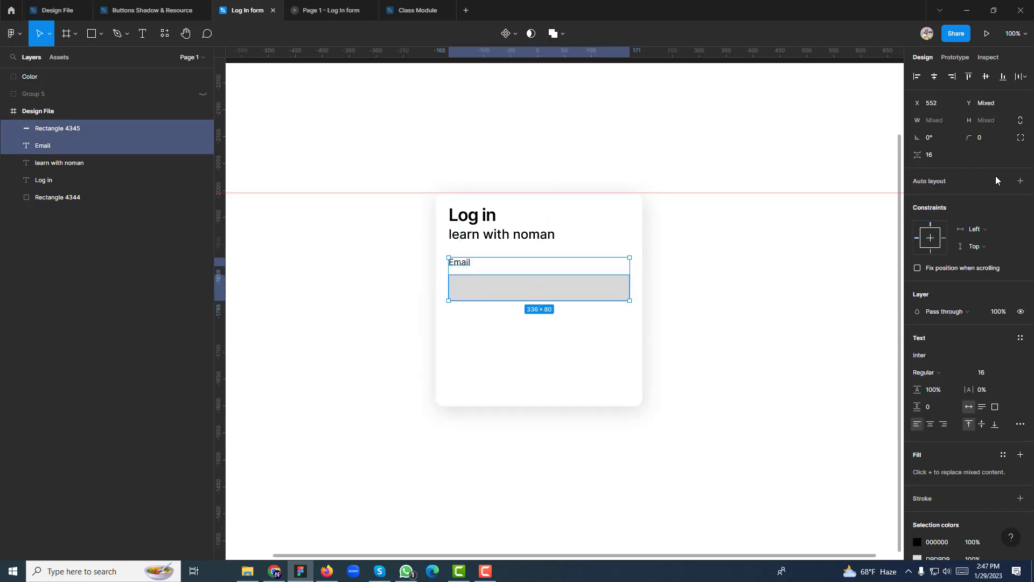
pyautogui.click(938, 156)
pyautogui.write('8')
pyautogui.press('Return')
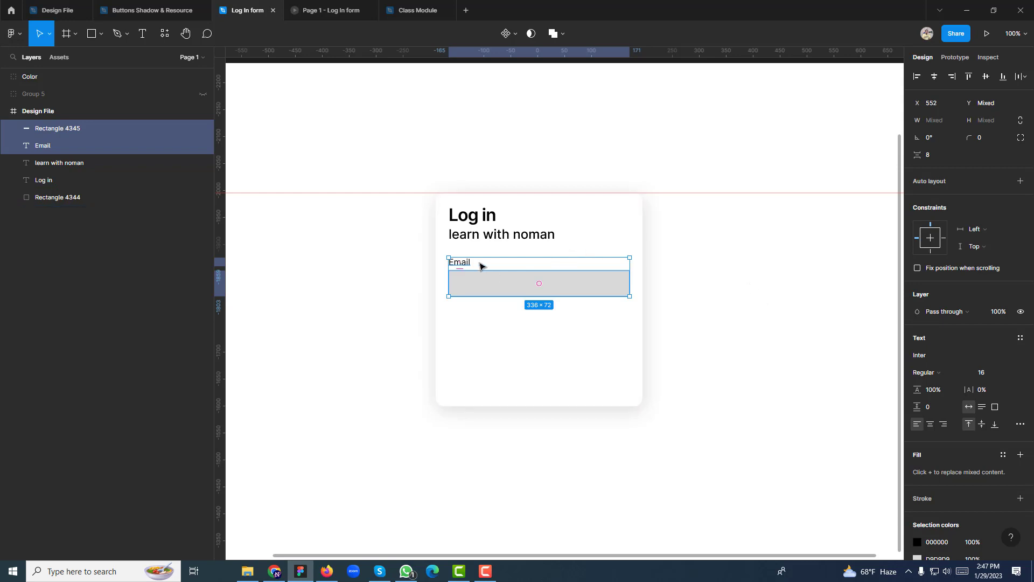
pyautogui.click(462, 266)
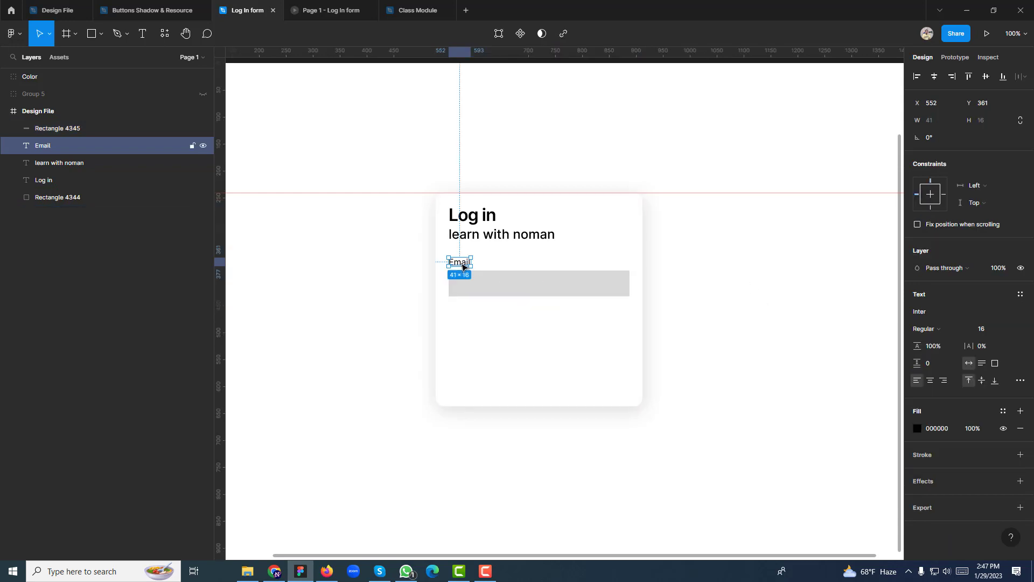
pyautogui.keyDown('shift'); pyautogui.click(474, 289); pyautogui.keyUp('shift')
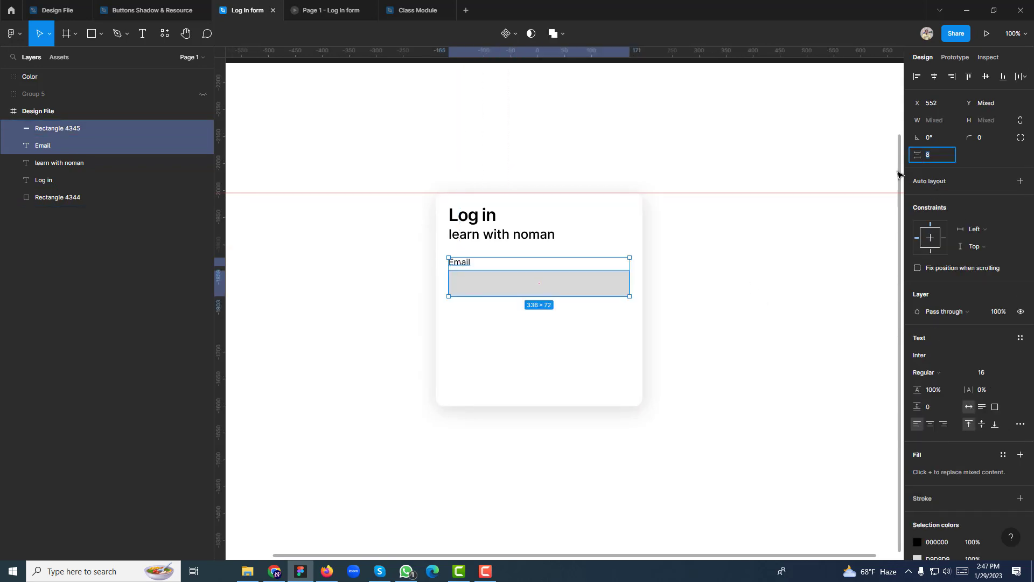
pyautogui.write('4')
pyautogui.press('Return')
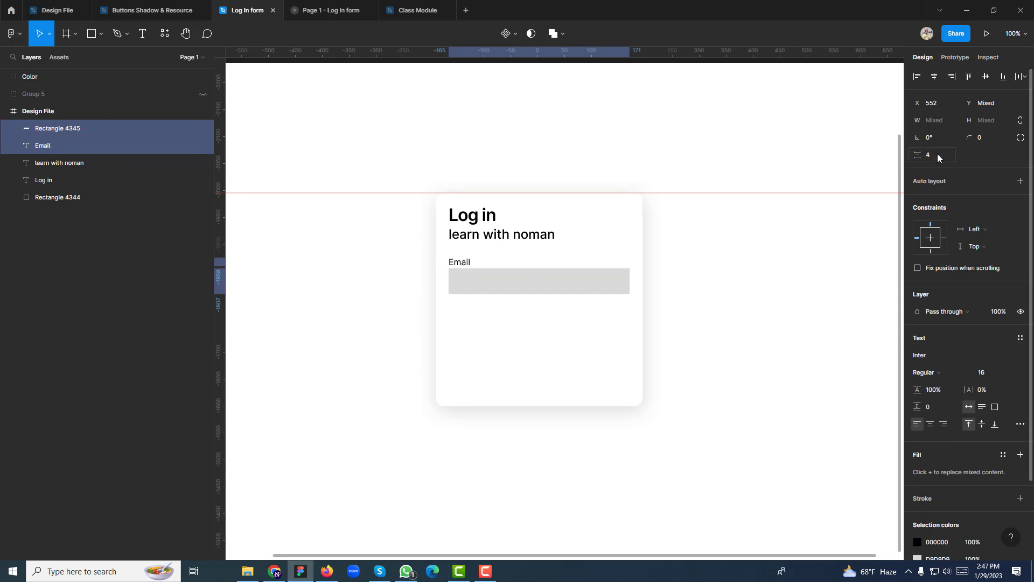
pyautogui.moveTo(937, 154); pyautogui.dragTo(904, 161)
pyautogui.write('2')
pyautogui.press('Return')
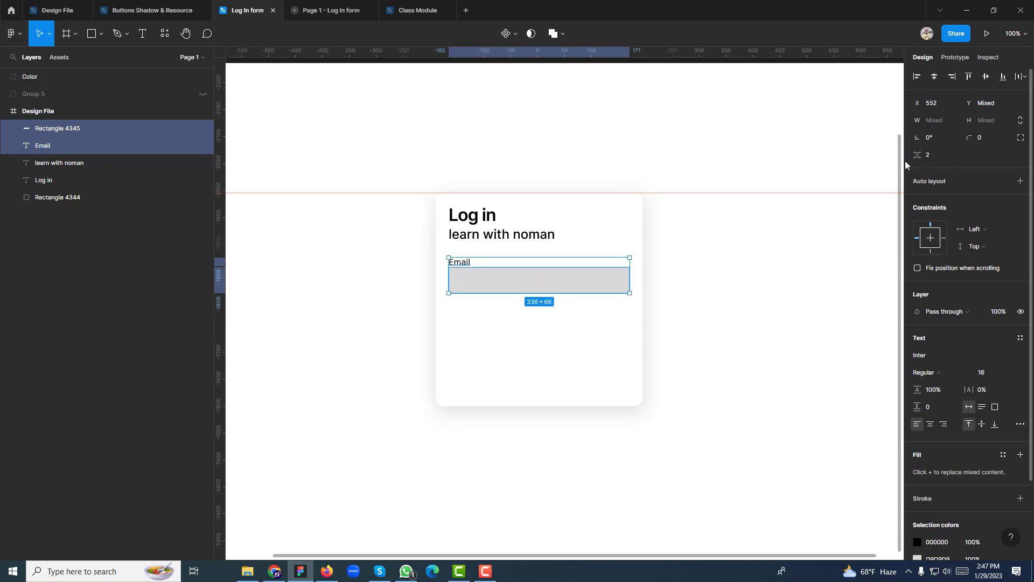
# Reselect label and box, try an 18 px gap, then settle on 8 px
pyautogui.click(773, 290)
pyautogui.click(549, 287)
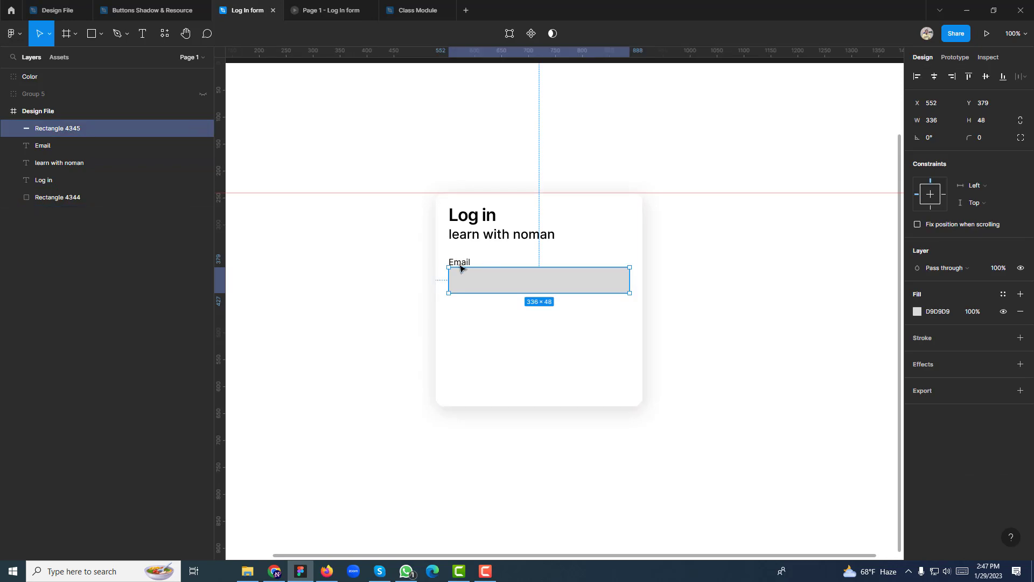
pyautogui.keyDown('shift'); pyautogui.click(461, 263); pyautogui.keyUp('shift')
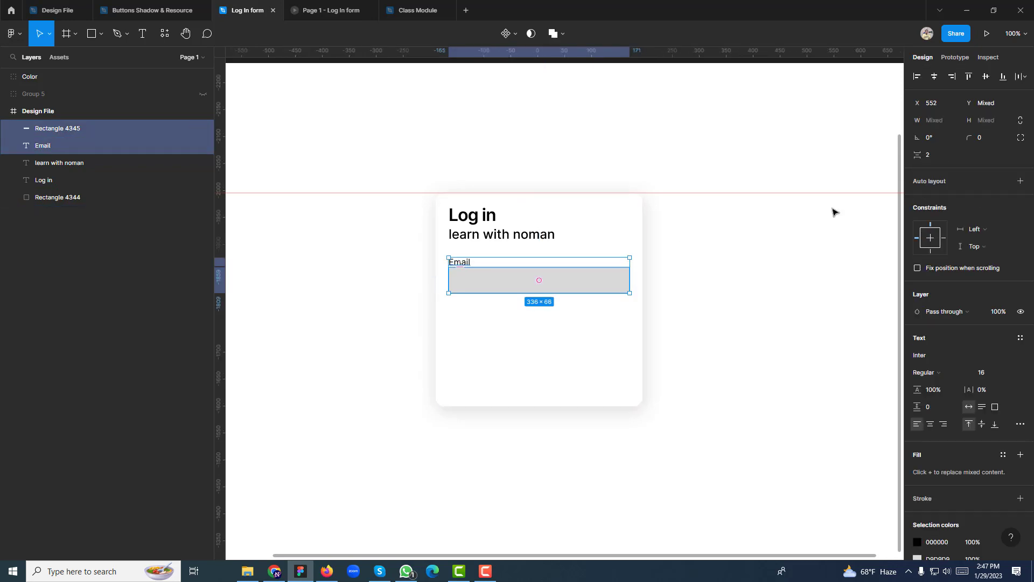
pyautogui.click(908, 163)
pyautogui.write('18')
pyautogui.press('Return')
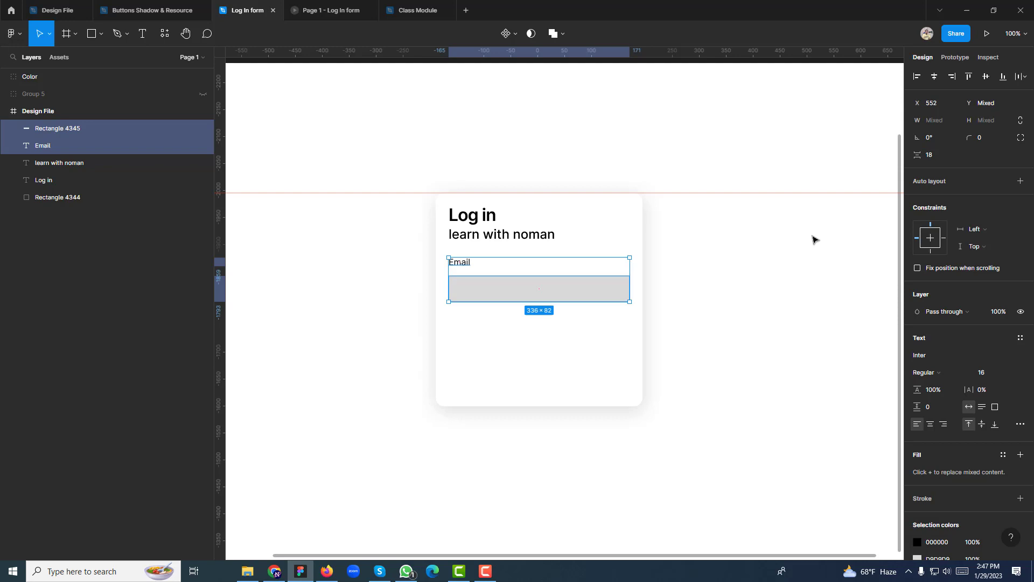
pyautogui.click(919, 156)
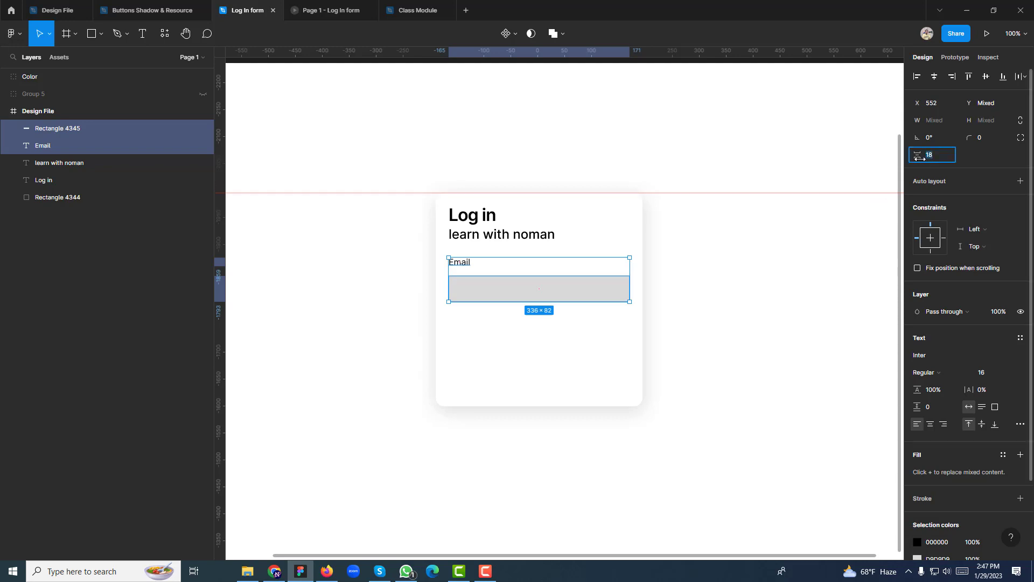
pyautogui.write('8')
pyautogui.press('Return')
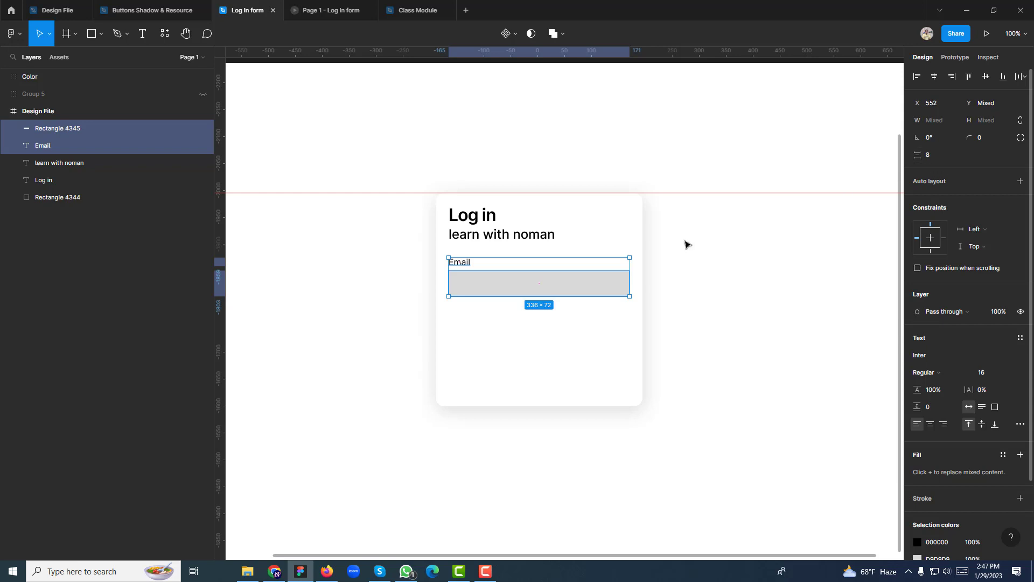
pyautogui.click(678, 291)
pyautogui.click(591, 286)
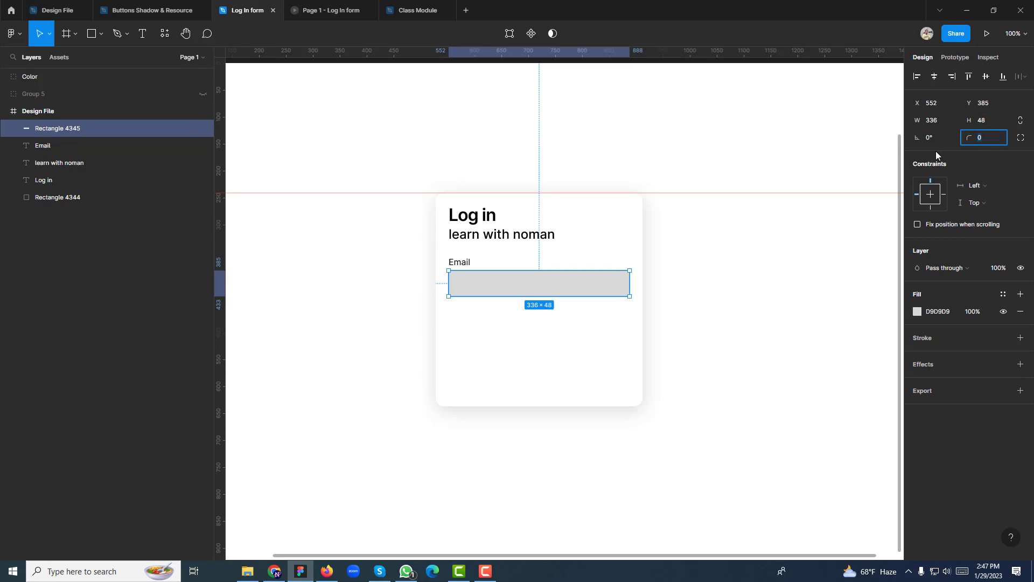
# Give the grey input box Rectangle 4345 an 8 px corner radius, comparing it with the card
pyautogui.write('8')
pyautogui.press('Return')
pyautogui.click(648, 234)
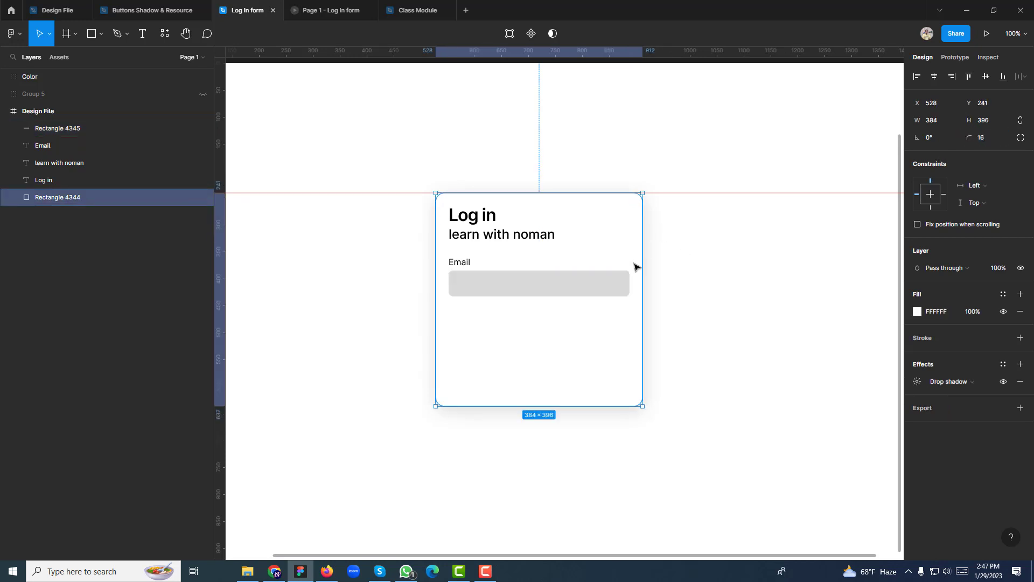
pyautogui.click(620, 281)
pyautogui.click(973, 139)
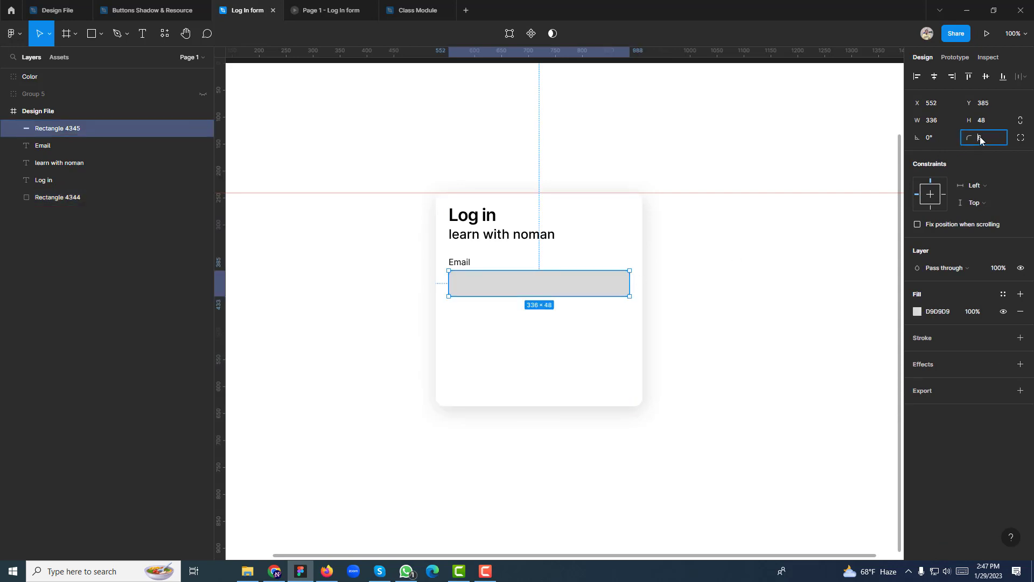
pyautogui.write('16')
pyautogui.click(749, 278)
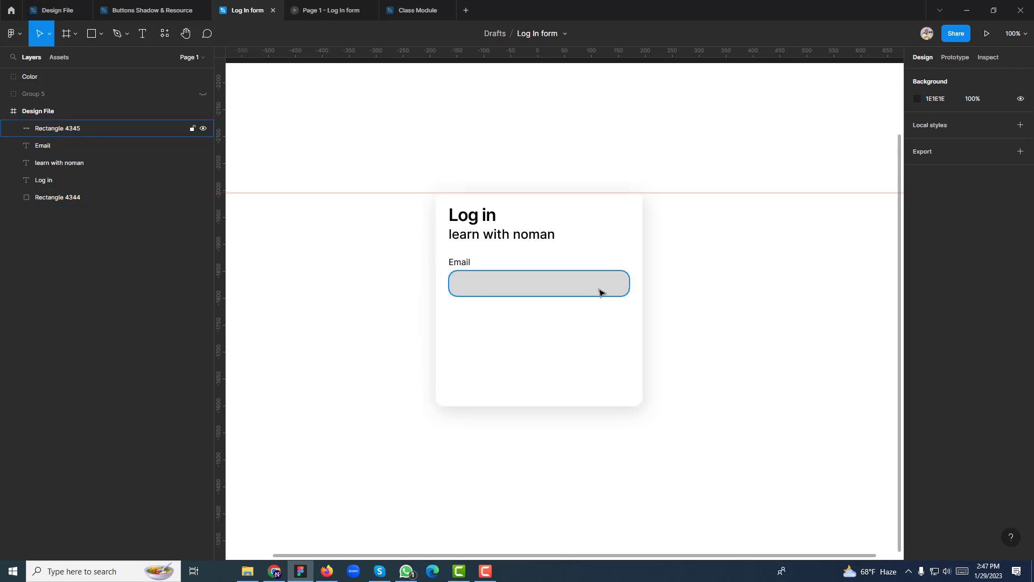
pyautogui.click(599, 292)
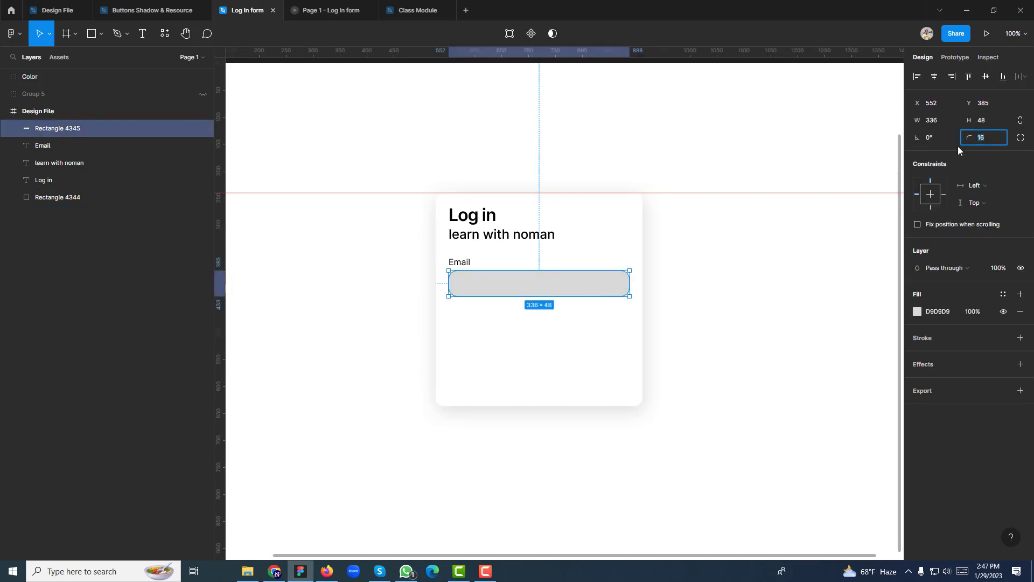
pyautogui.click(712, 324)
# Copy the Email label into the grey box and retype it as a sample e-mail placeholder
pyautogui.click(483, 291)
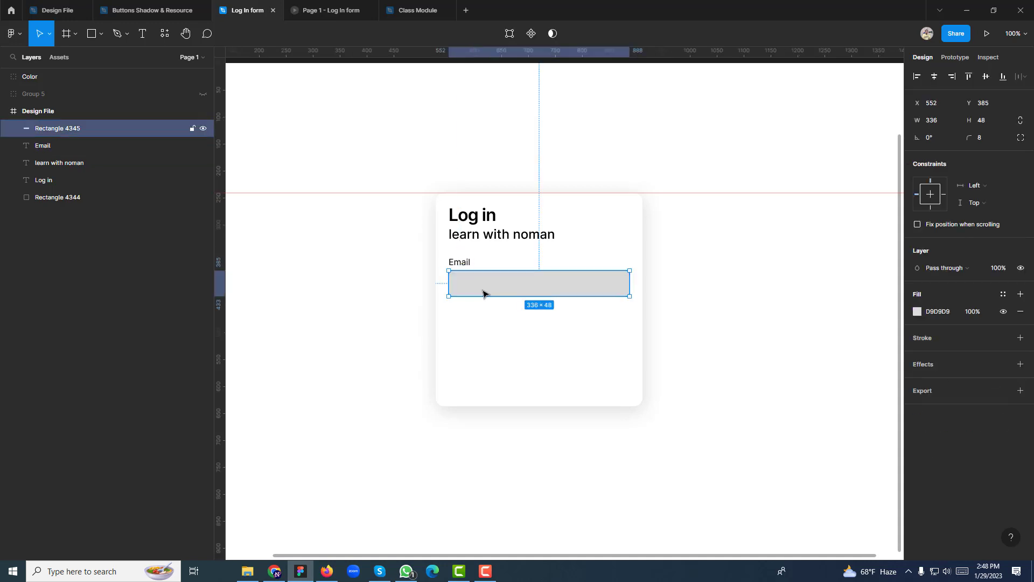
pyautogui.click(461, 265)
pyautogui.moveTo(469, 261); pyautogui.dragTo(475, 286)
pyautogui.moveTo(38, 144); pyautogui.dragTo(38, 123)
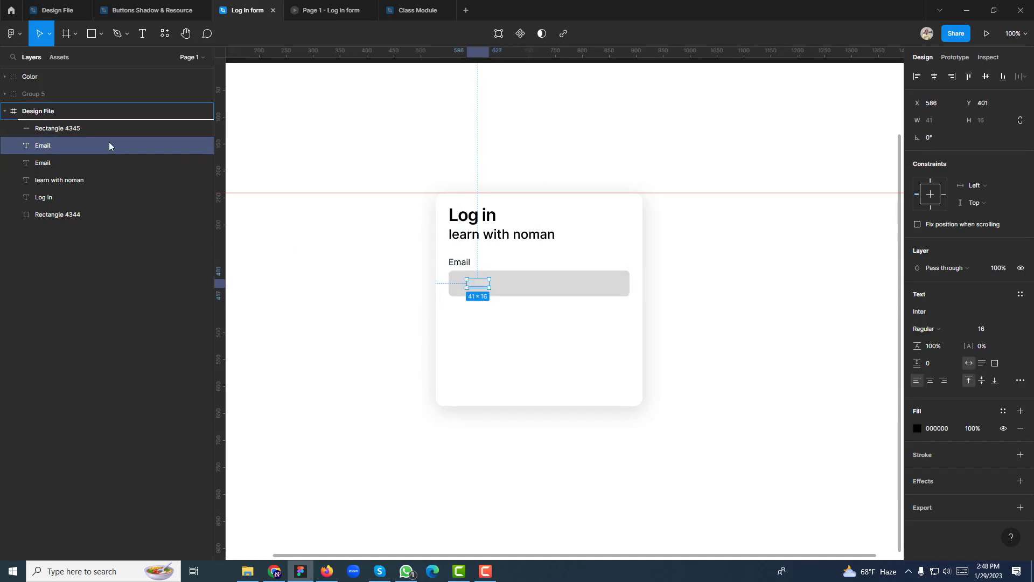
pyautogui.click(59, 146)
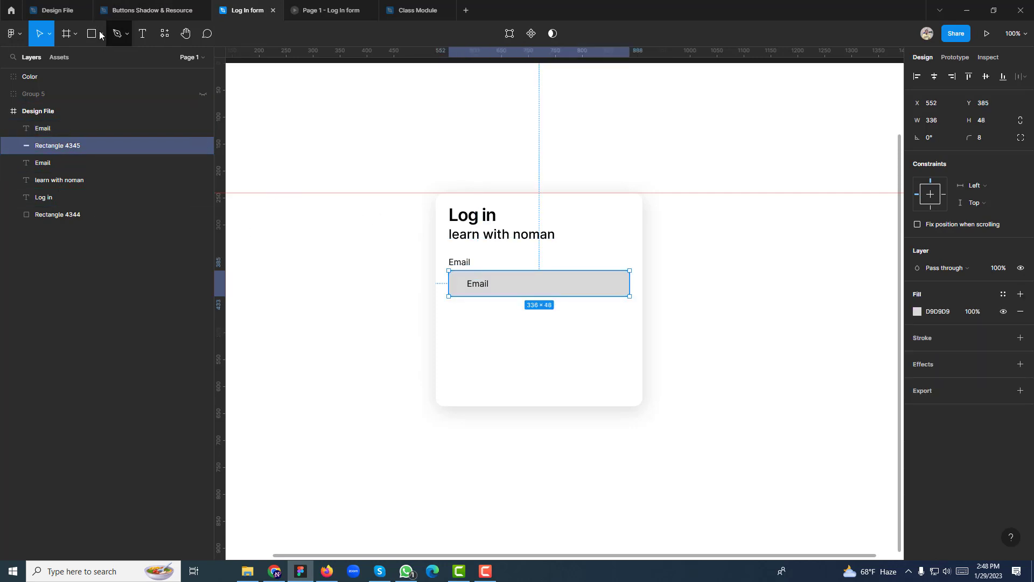
pyautogui.click(143, 35)
pyautogui.doubleClick(483, 280)
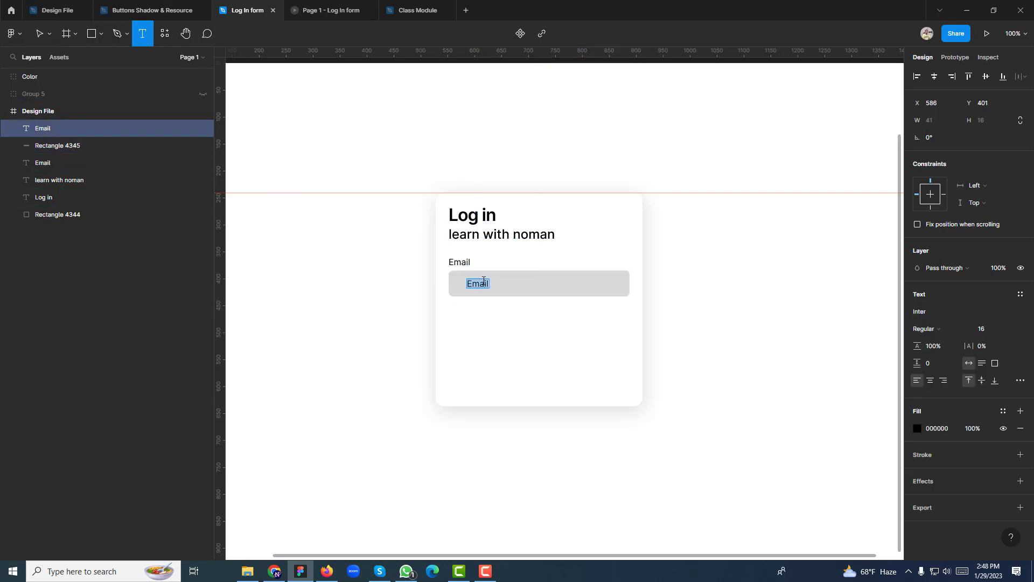
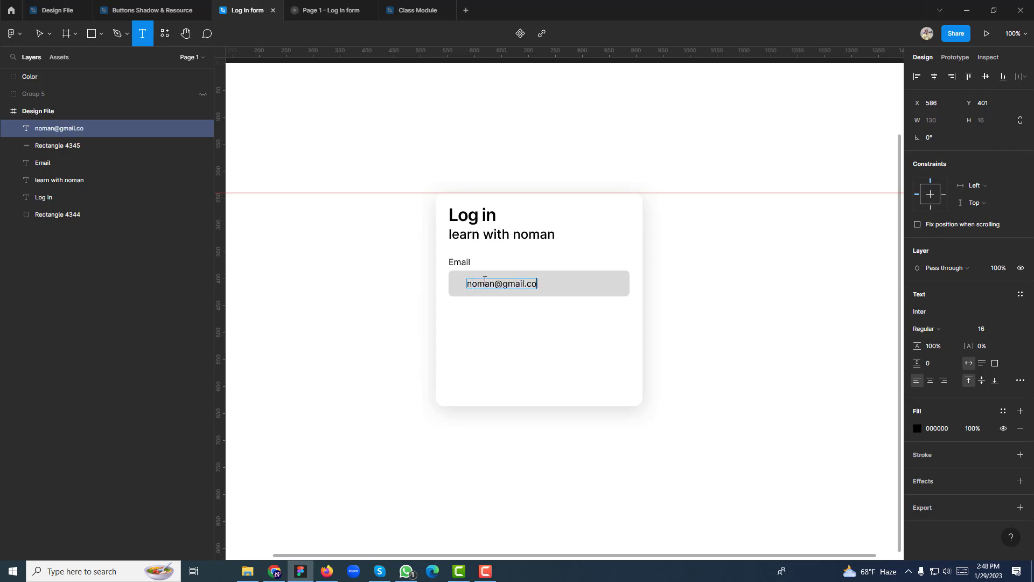
pyautogui.click(807, 326)
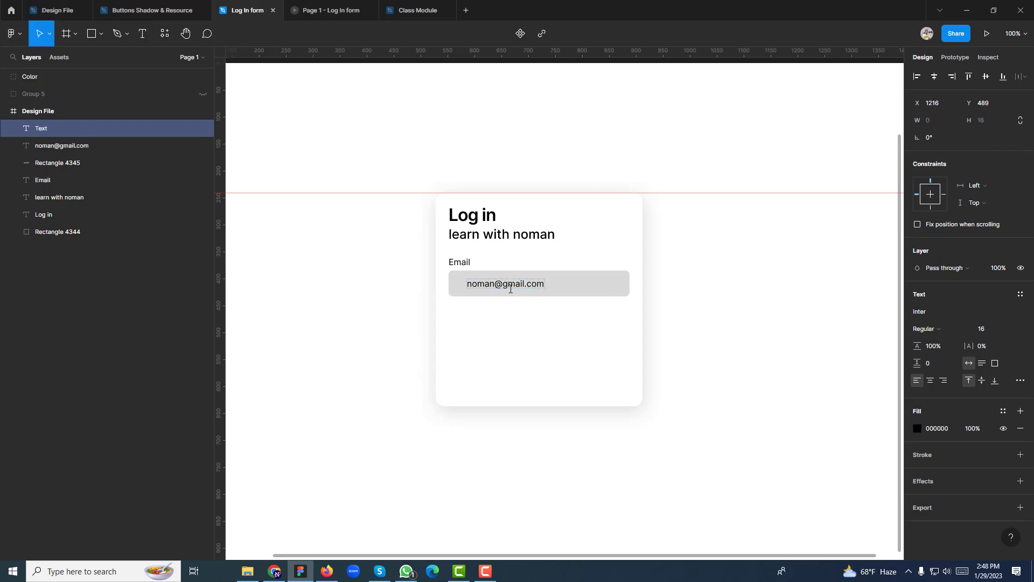
# Change the placeholder e-mail text from Regular to Inter Medium weight
pyautogui.click(510, 289)
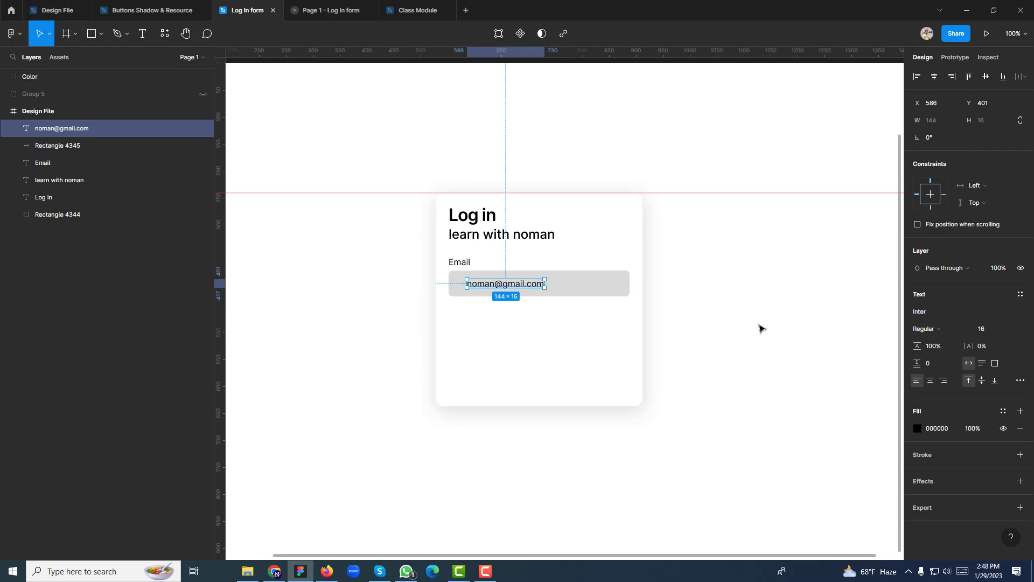
pyautogui.click(918, 330)
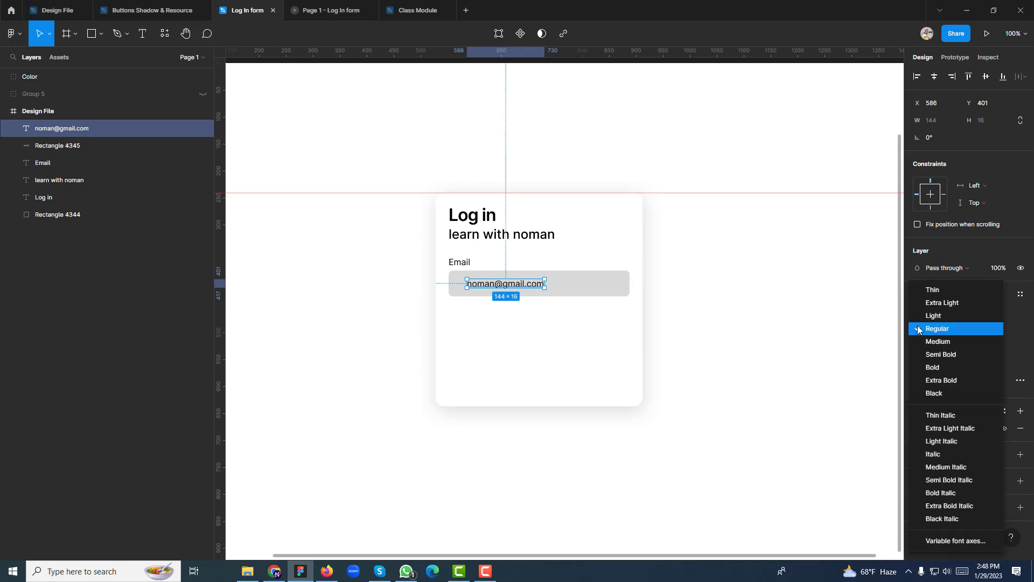
pyautogui.click(924, 343)
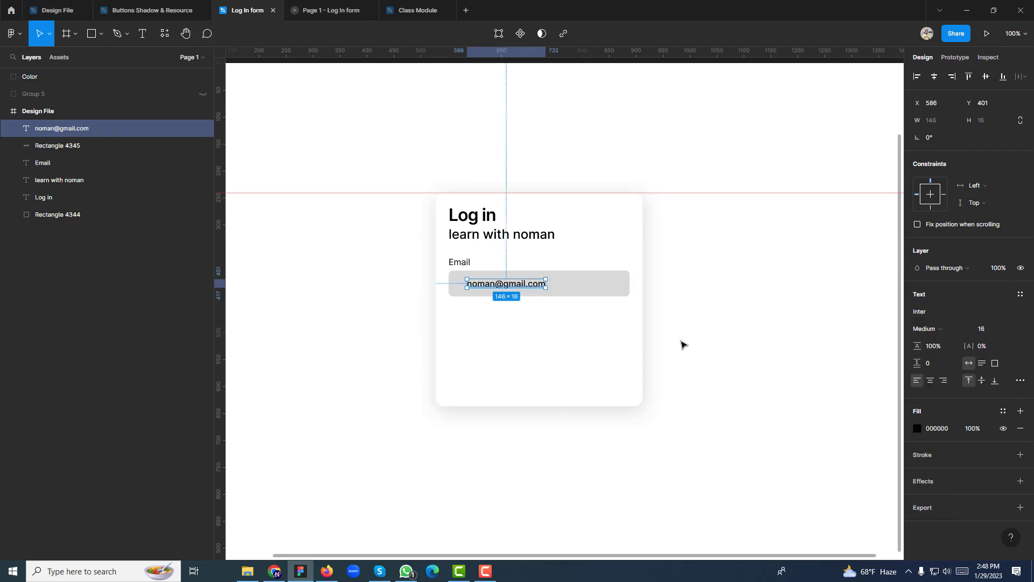
pyautogui.click(714, 311)
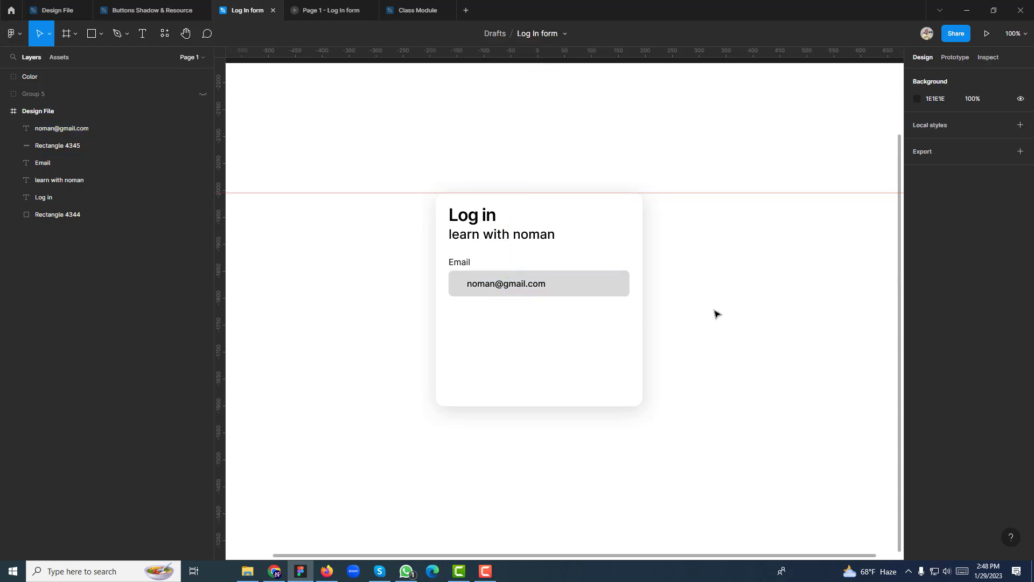
pyautogui.hotkey('ctrl', '+')
# Position the placeholder text with 16 px padding inside its grey input box
pyautogui.moveTo(418, 335); pyautogui.dragTo(481, 366)
pyautogui.click(477, 299)
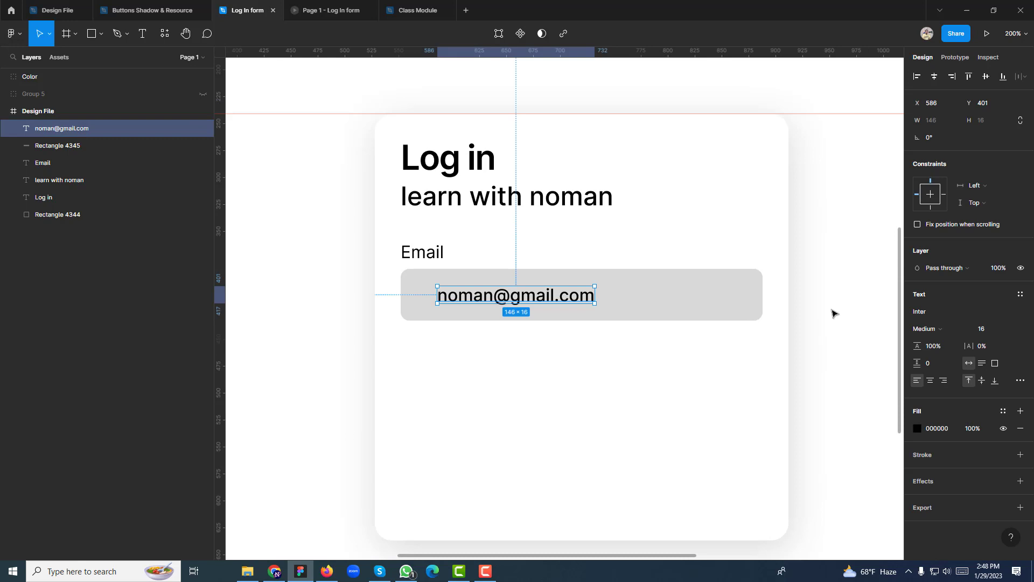
pyautogui.click(428, 256)
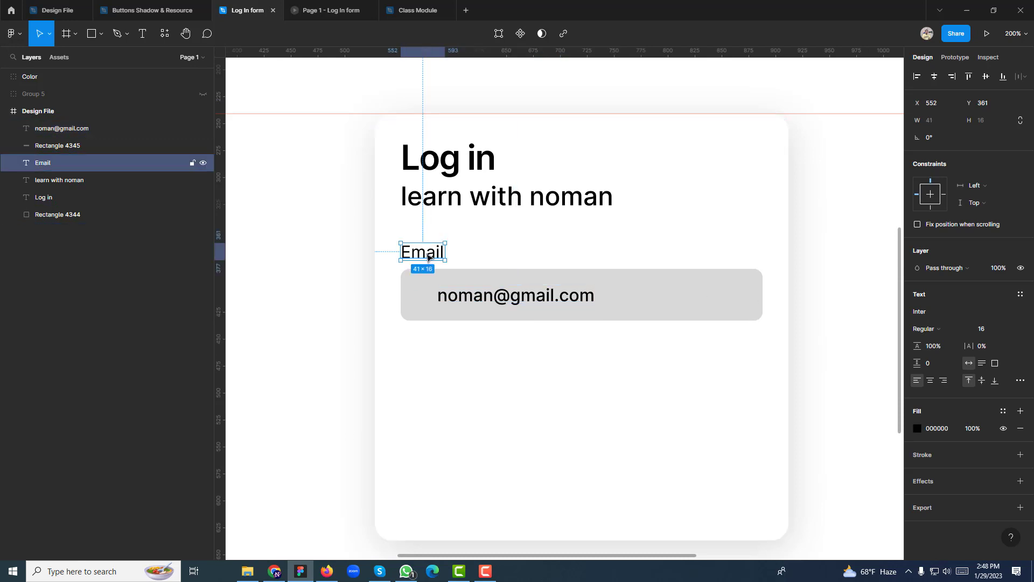
pyautogui.click(470, 298)
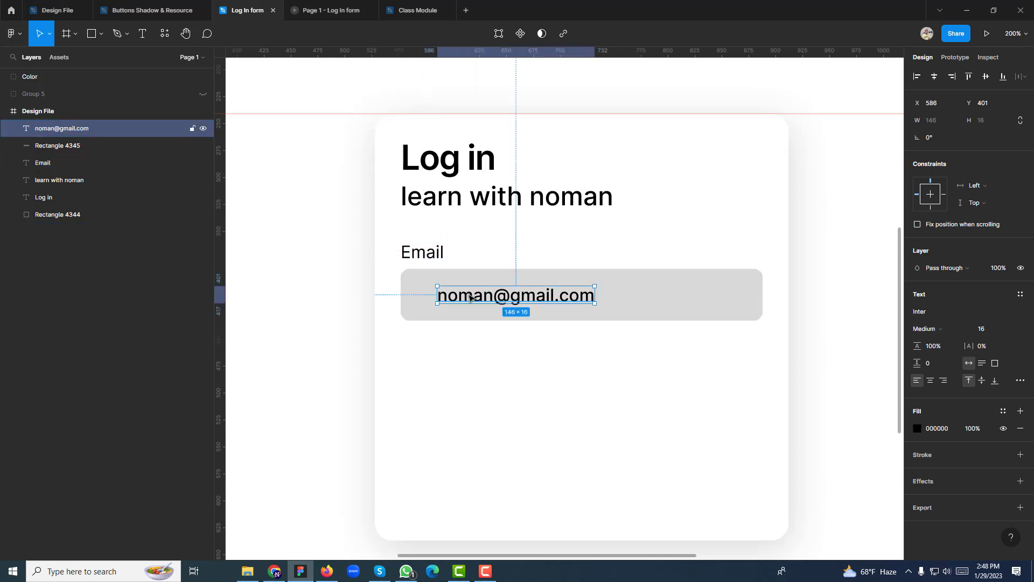
pyautogui.click(403, 303)
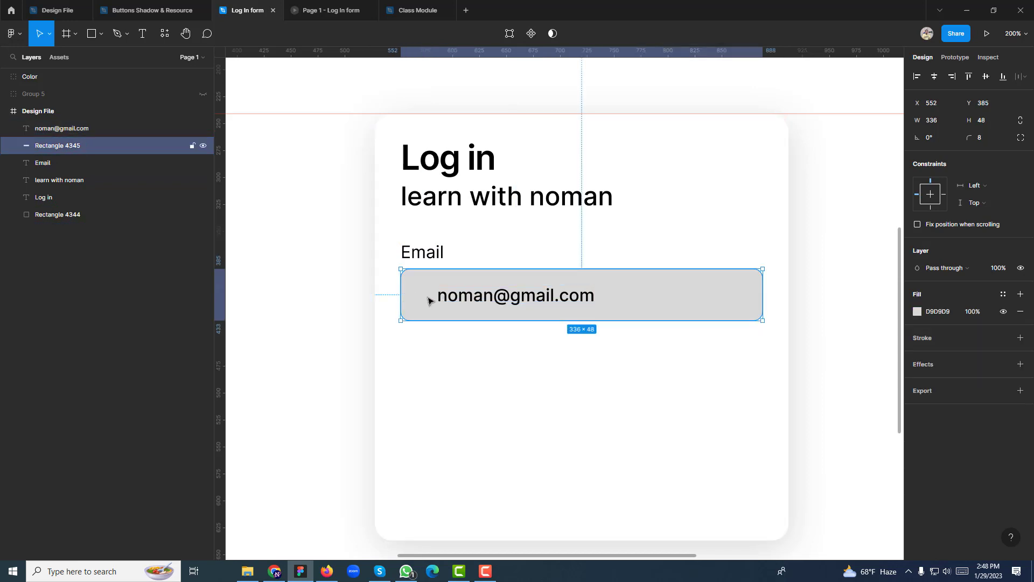
pyautogui.moveTo(444, 303); pyautogui.dragTo(425, 319)
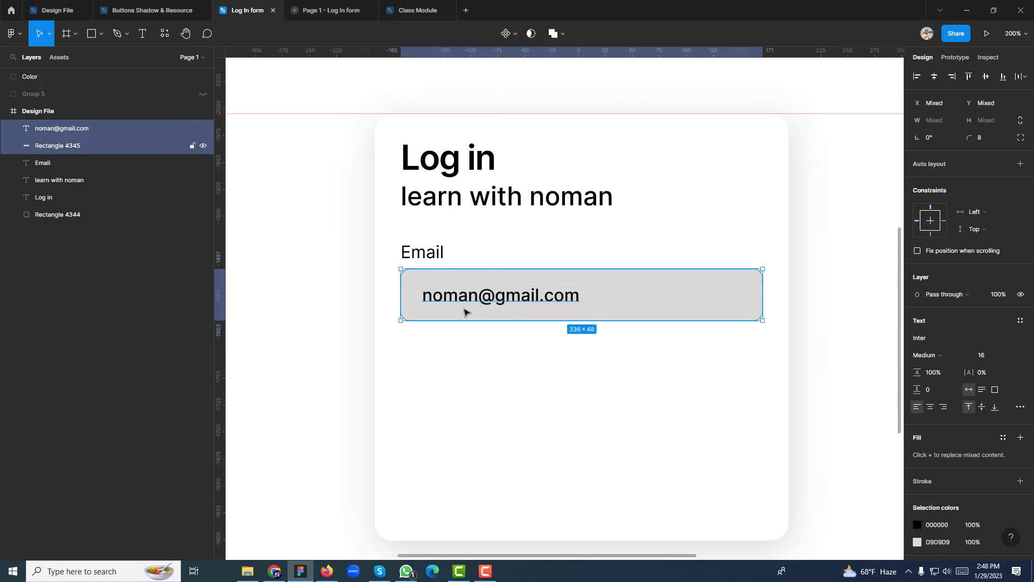
pyautogui.press('Left')
pyautogui.press('Left')
pyautogui.press('Left')
pyautogui.press('Left')
pyautogui.click(459, 348)
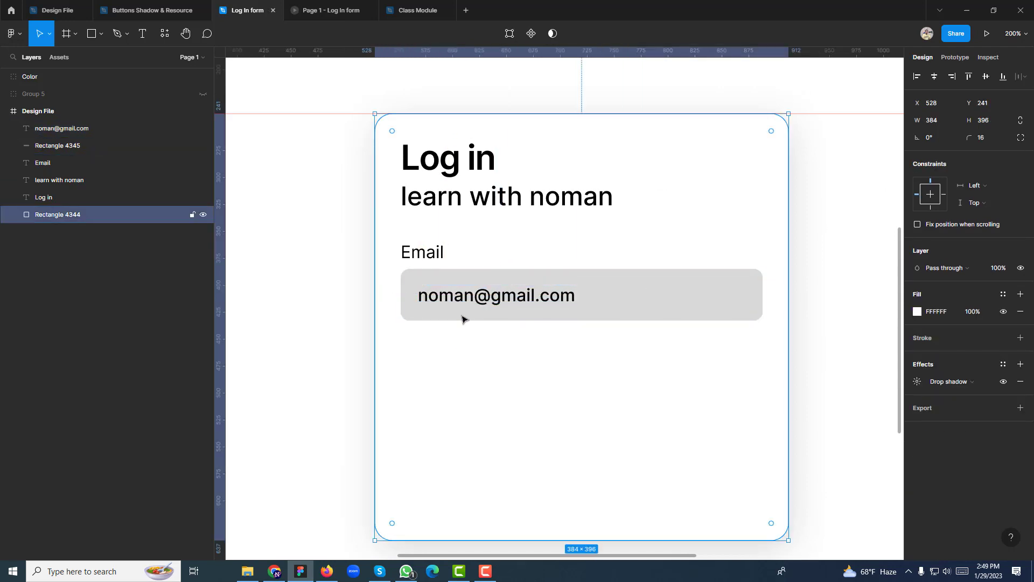
pyautogui.click(462, 315)
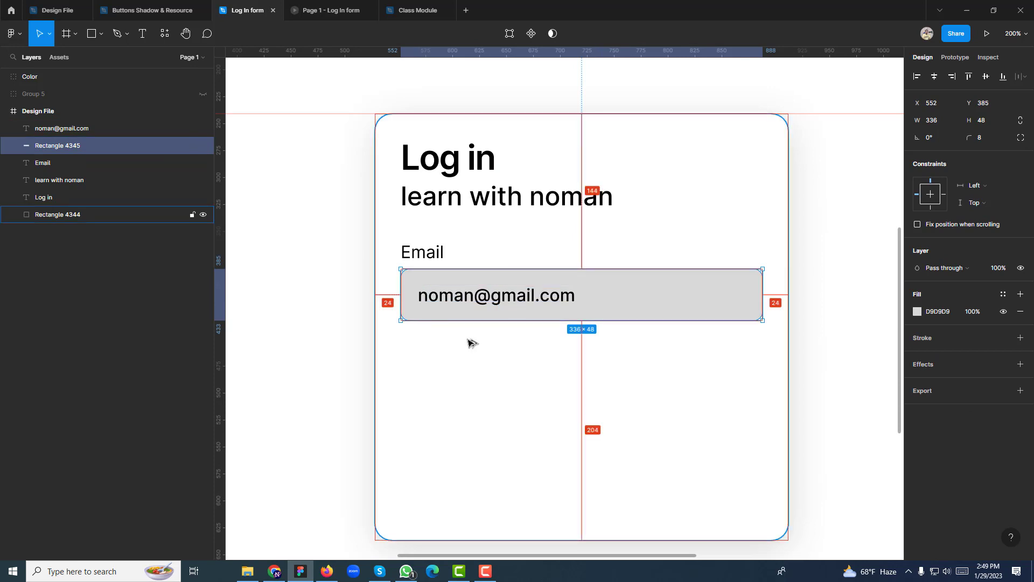
pyautogui.click(465, 355)
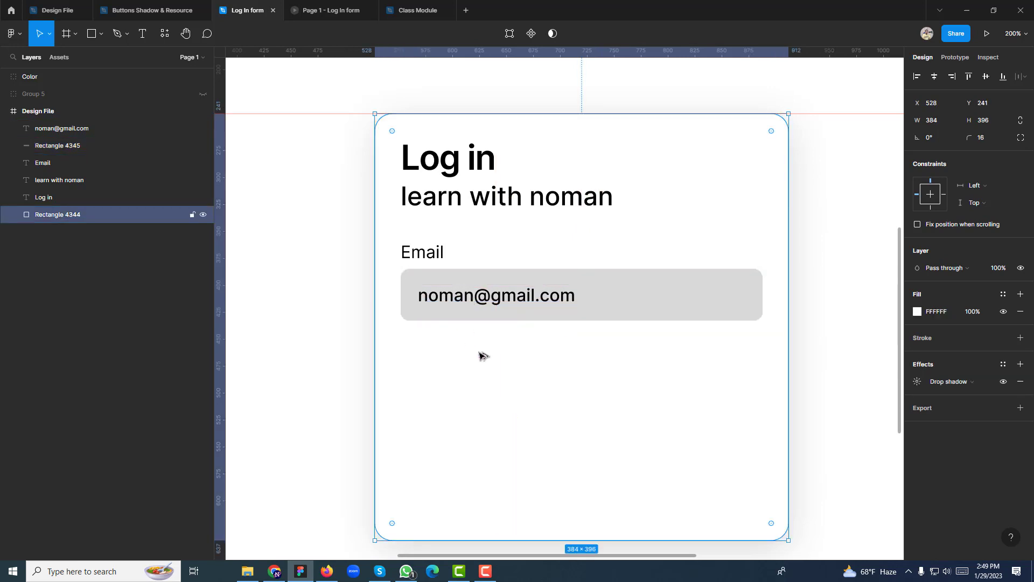
pyautogui.click(466, 316)
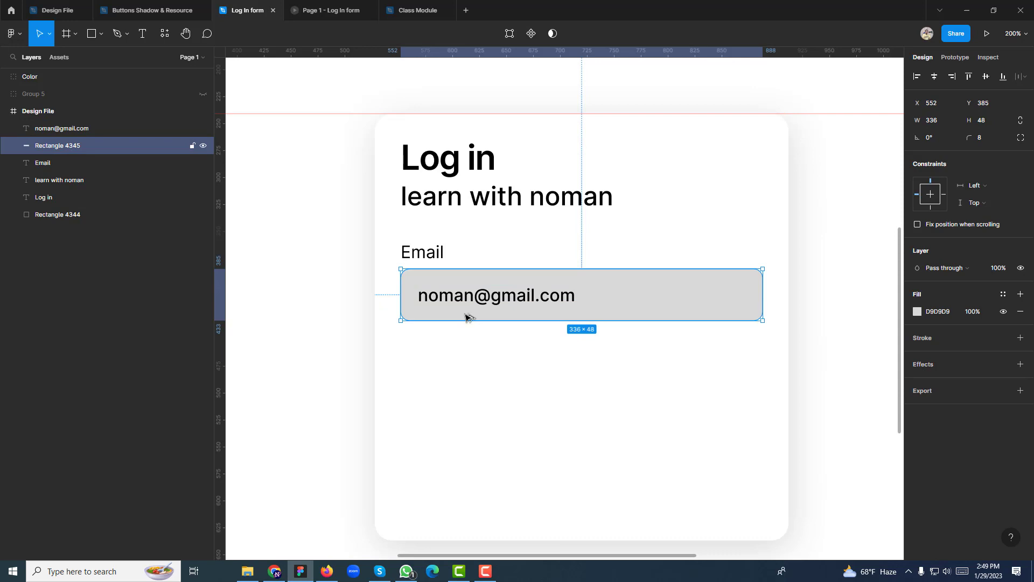
pyautogui.press('alt')
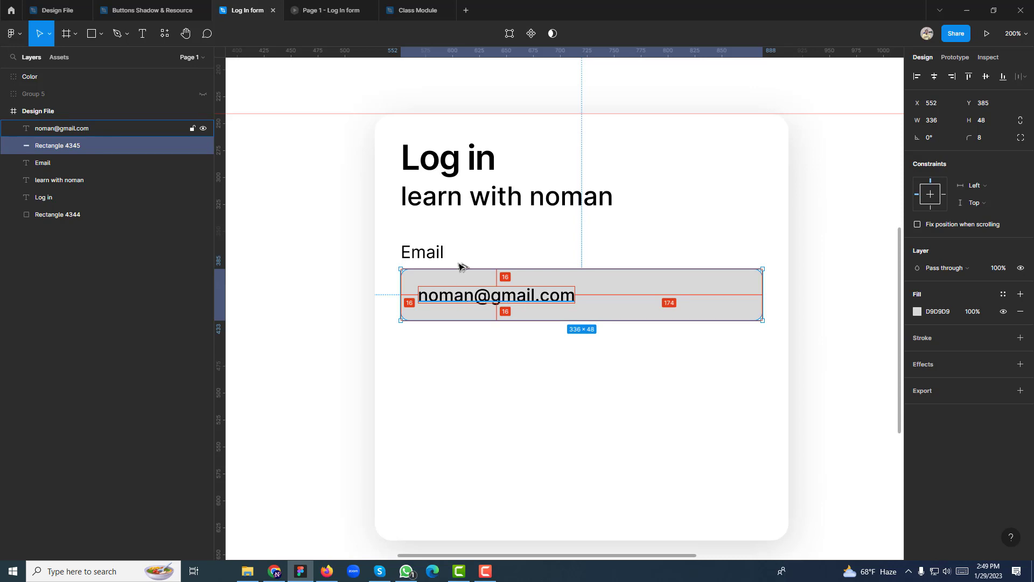
pyautogui.press('alt')
pyautogui.hotkey('shift', '0')
# Stretch the card to 435 tall, lock it, and group the Email label, box and text
pyautogui.click(550, 333)
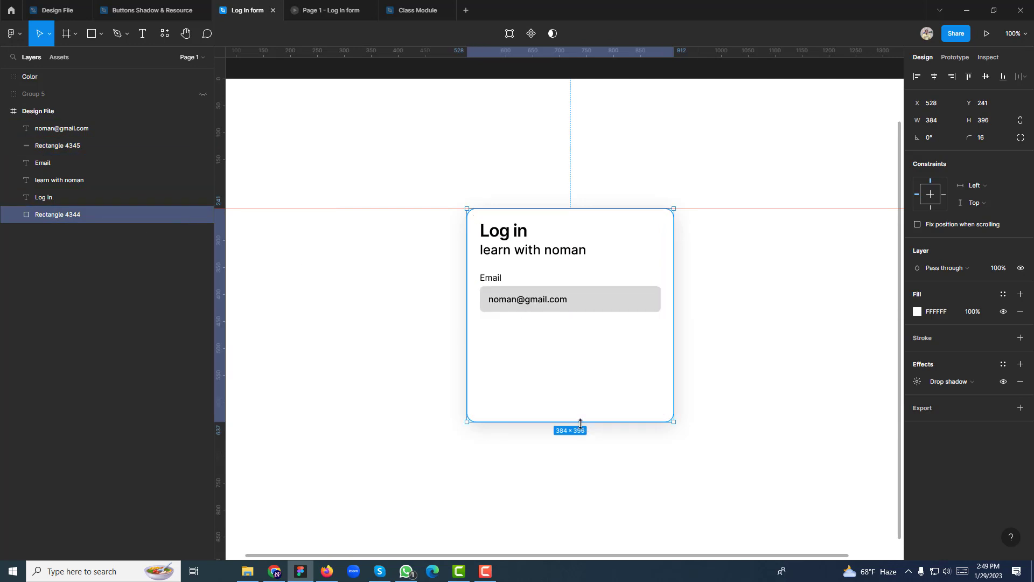
pyautogui.moveTo(580, 423); pyautogui.dragTo(580, 444)
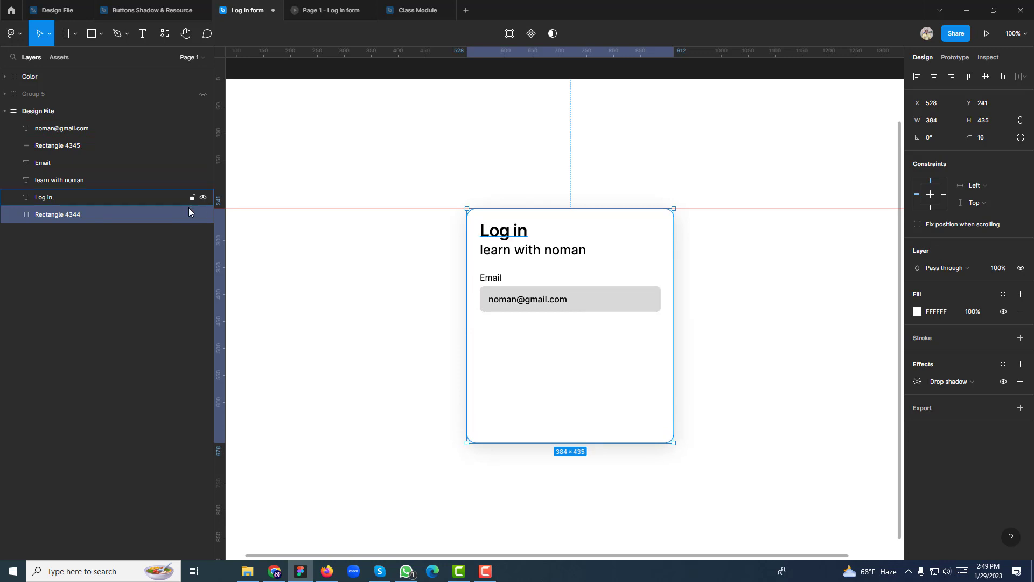
pyautogui.click(191, 214)
pyautogui.moveTo(555, 344); pyautogui.dragTo(476, 271)
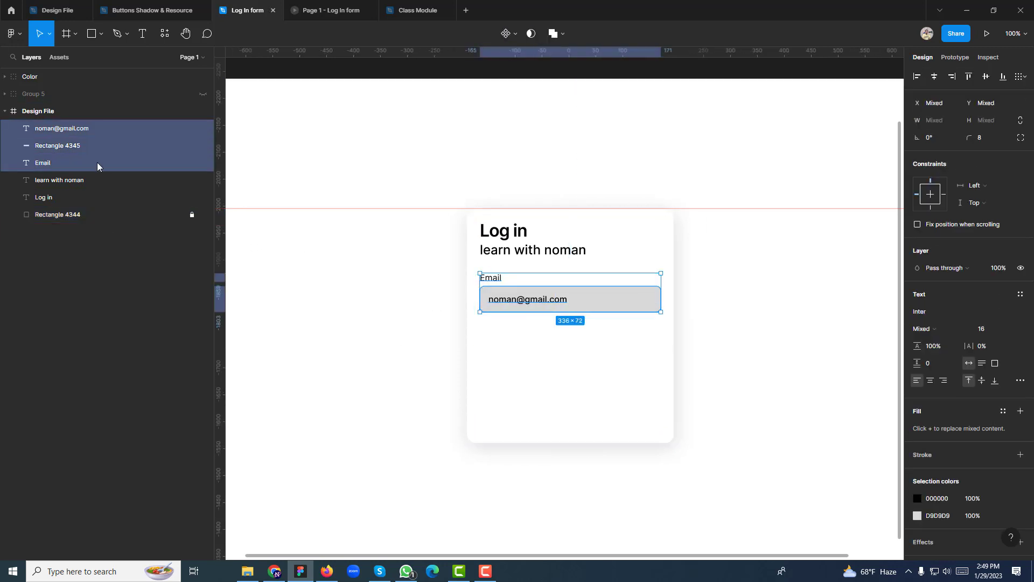
pyautogui.hotkey('ctrl', 'g')
pyautogui.doubleClick(58, 129)
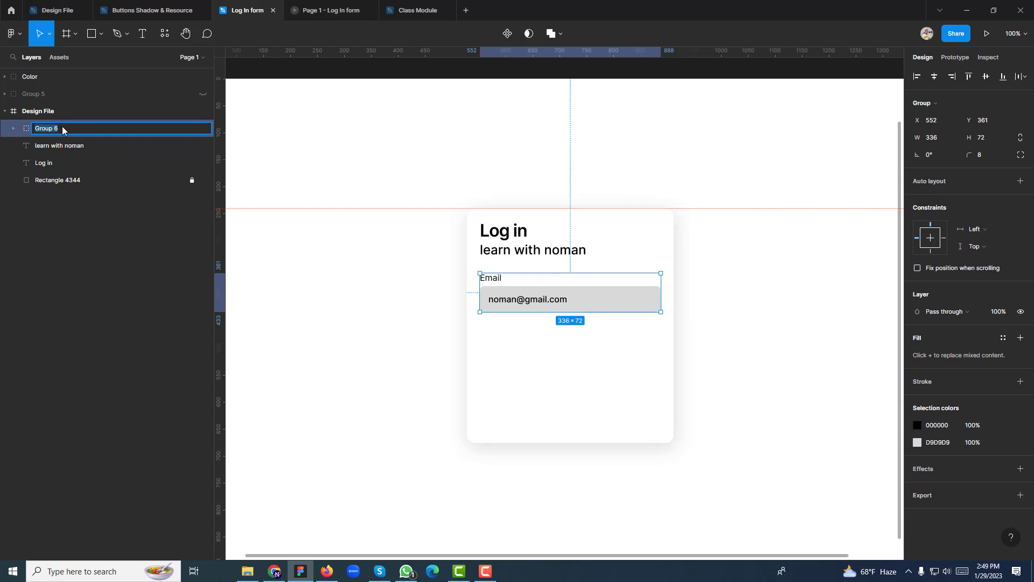
# Name the Email field group '1' and Alt-drag a duplicate below it
pyautogui.write('1')
pyautogui.click(533, 340)
pyautogui.click(520, 300)
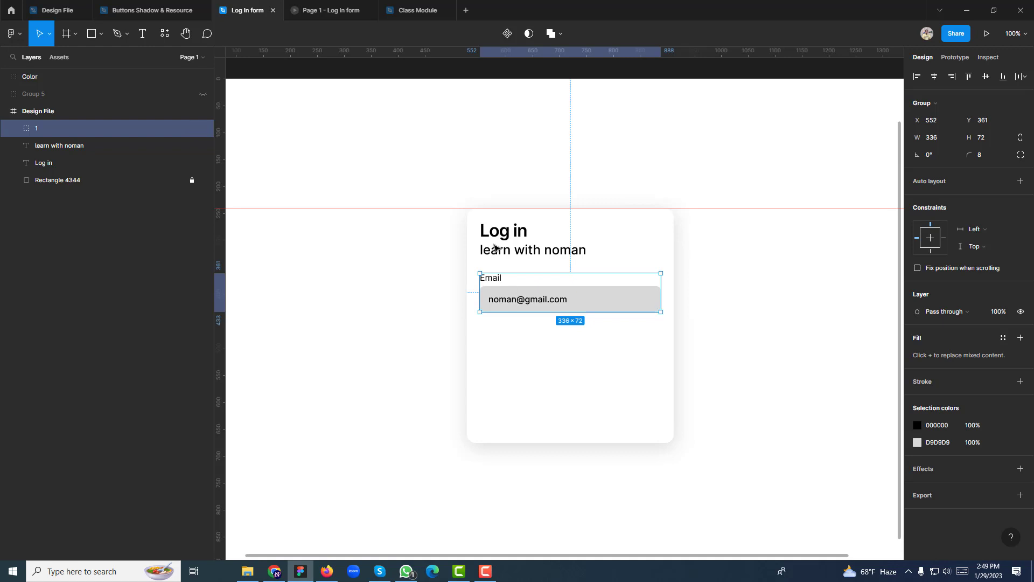
pyautogui.moveTo(507, 295); pyautogui.dragTo(517, 347)
# Select both field groups and set 16 px spacing between them
pyautogui.click(512, 306)
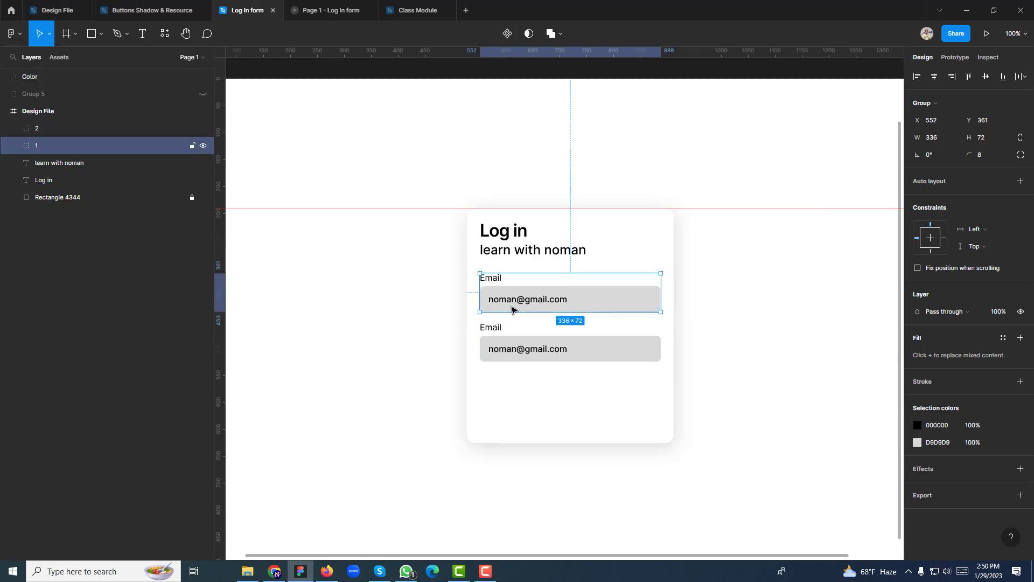
pyautogui.click(512, 349)
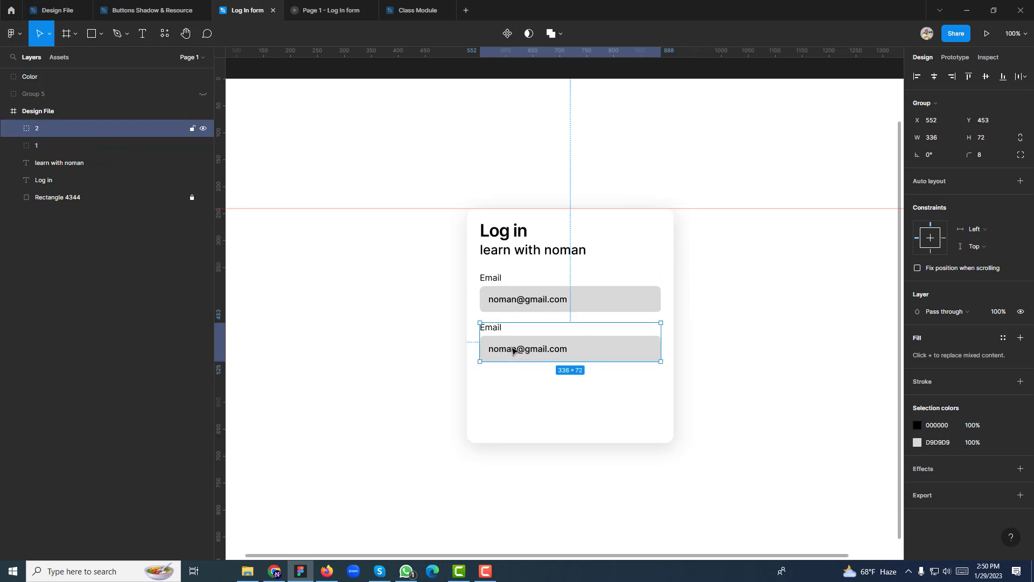
pyautogui.keyDown('shift'); pyautogui.click(518, 307); pyautogui.keyUp('shift')
pyautogui.click(927, 172)
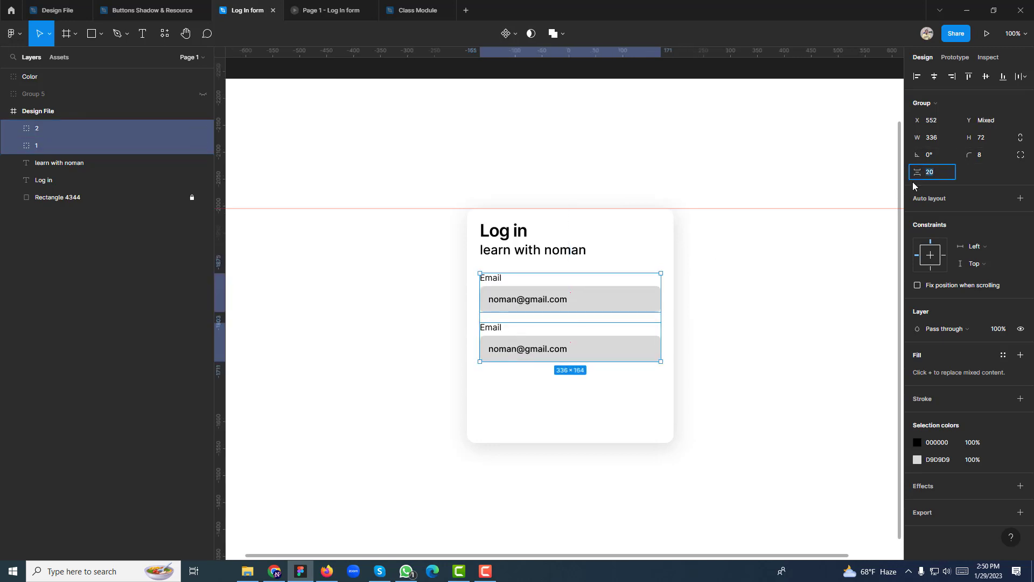
pyautogui.write('16')
pyautogui.press('Return')
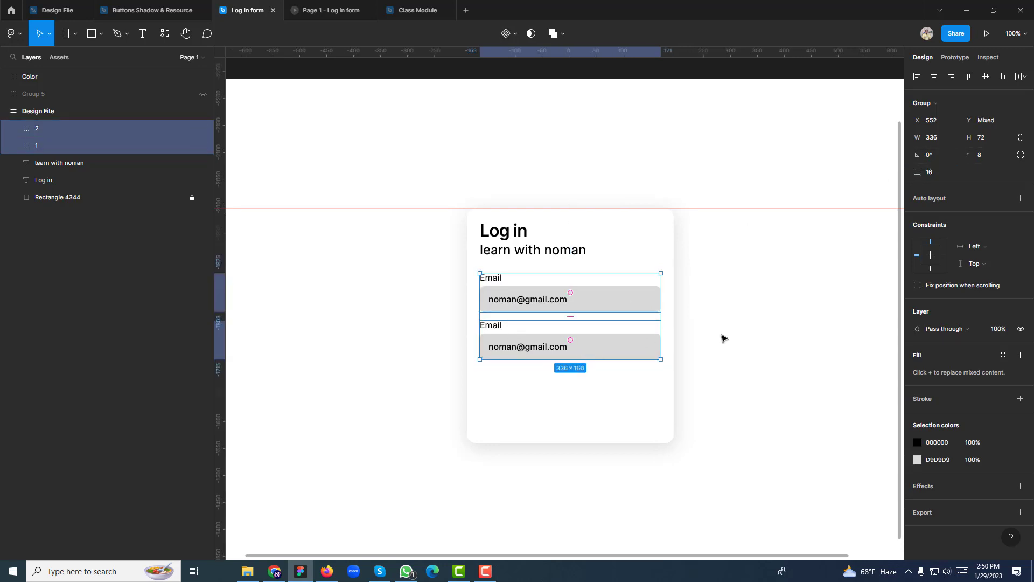
# Change the spacing between the two groups to 32, then settle on 24 px
pyautogui.click(722, 337)
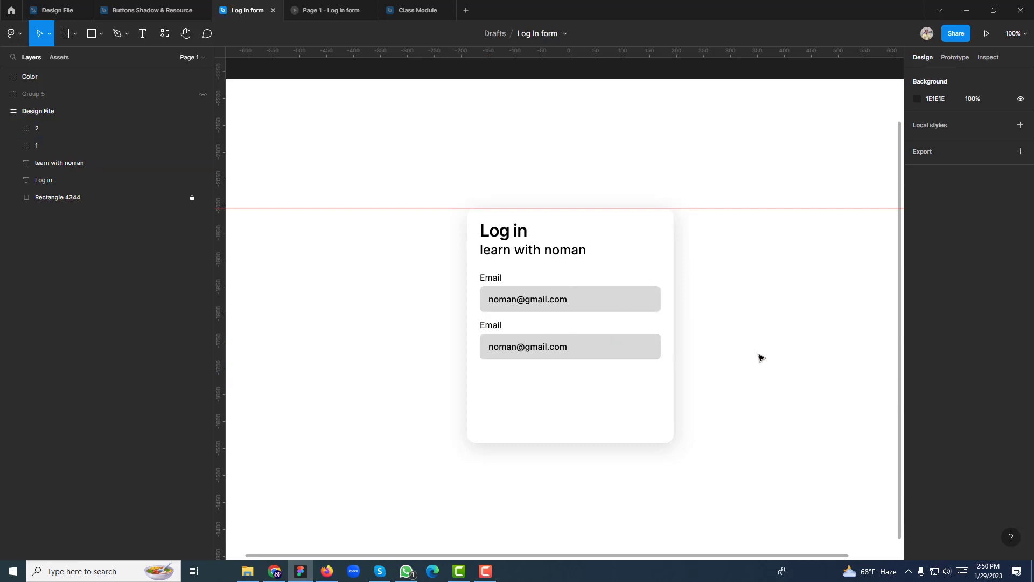
pyautogui.click(557, 343)
pyautogui.keyDown('shift'); pyautogui.click(560, 302); pyautogui.keyUp('shift')
pyautogui.click(927, 172)
pyautogui.write('32')
pyautogui.press('Return')
pyautogui.click(929, 177)
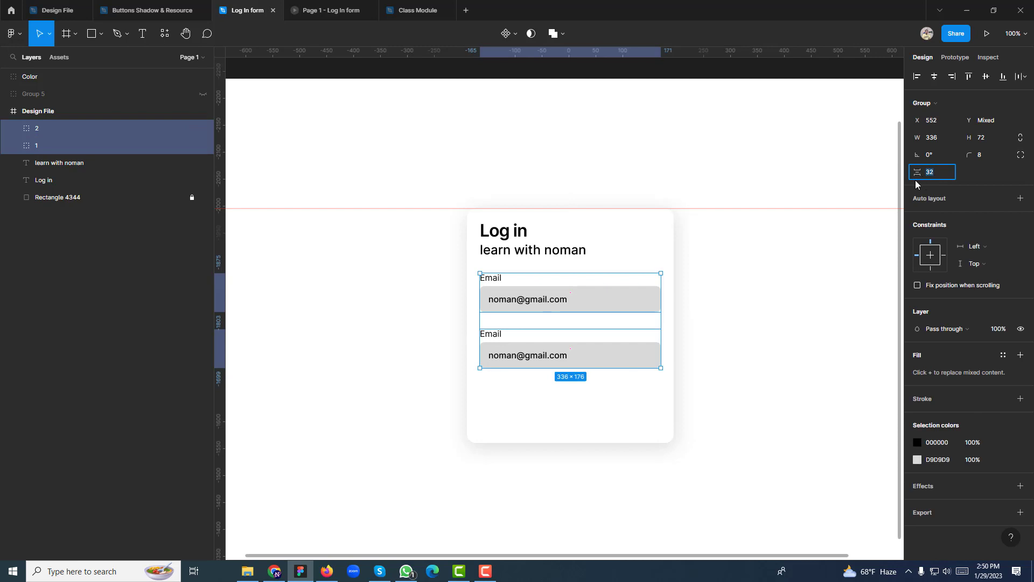
pyautogui.write('24')
pyautogui.press('Return')
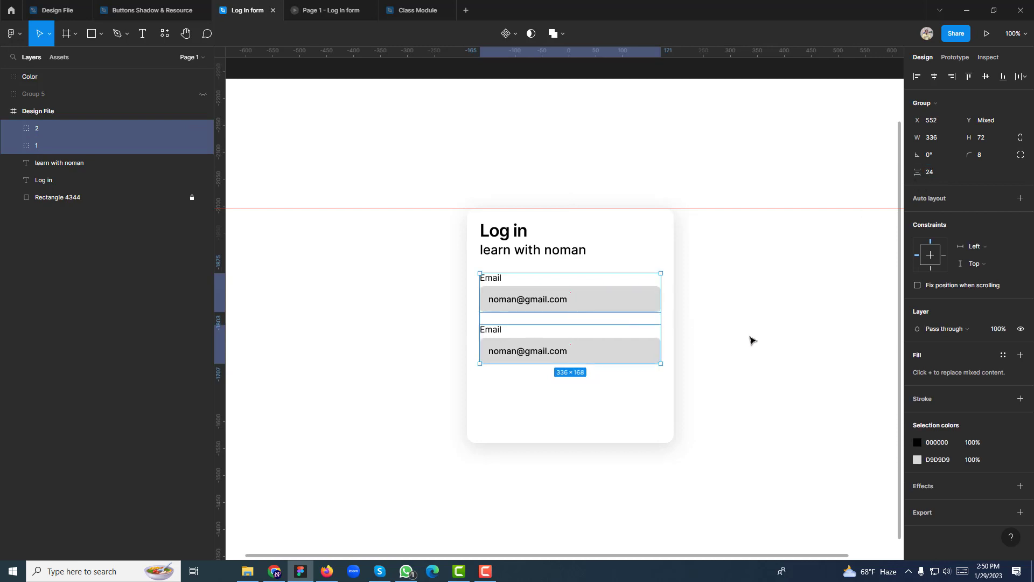
pyautogui.click(751, 339)
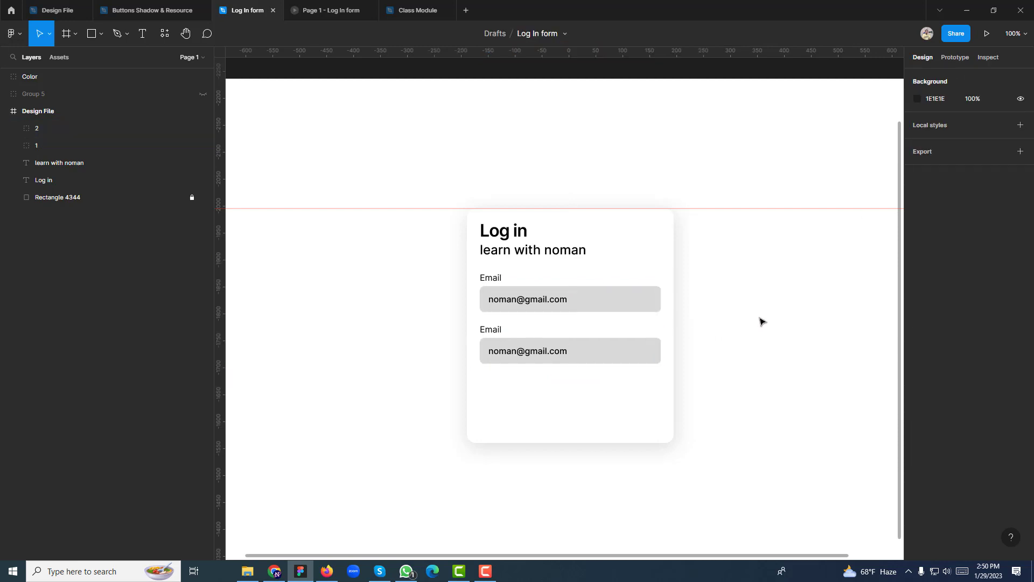
pyautogui.click(530, 359)
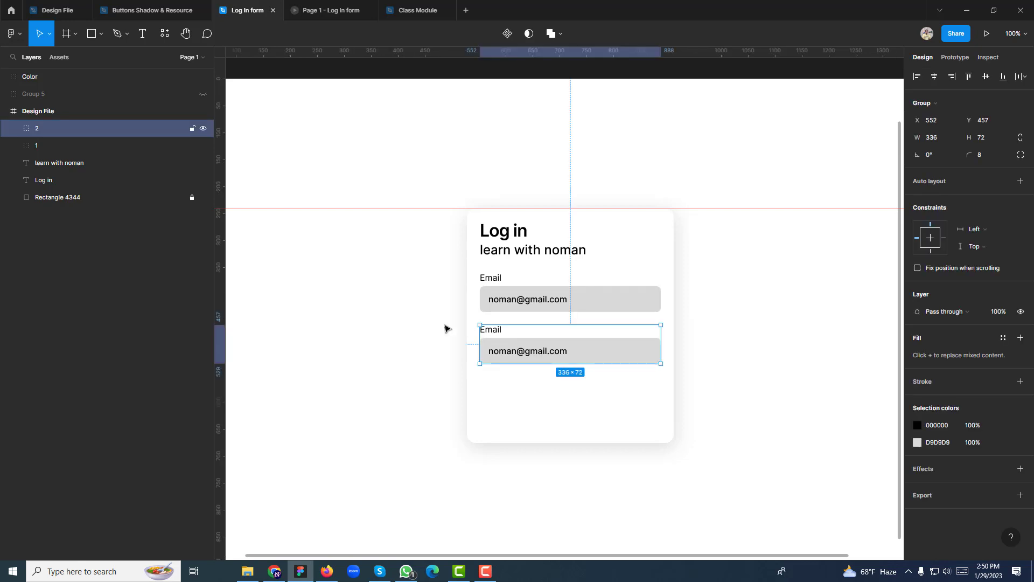
# Relabel the duplicated field's Email label as 'Passwad'
pyautogui.click(142, 33)
pyautogui.doubleClick(492, 328)
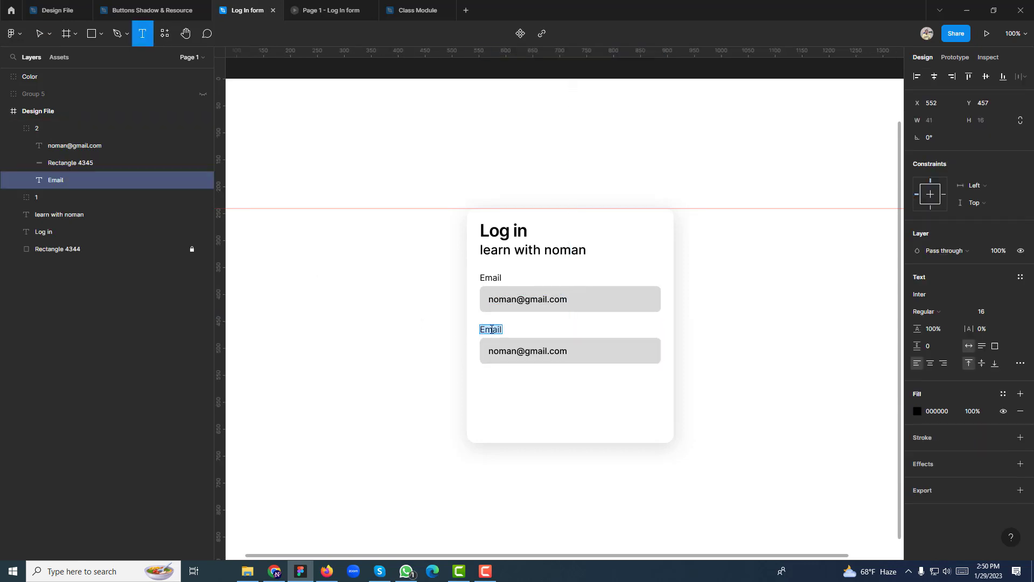
pyautogui.write('Passwad')
pyautogui.press('Escape')
pyautogui.press('Escape')
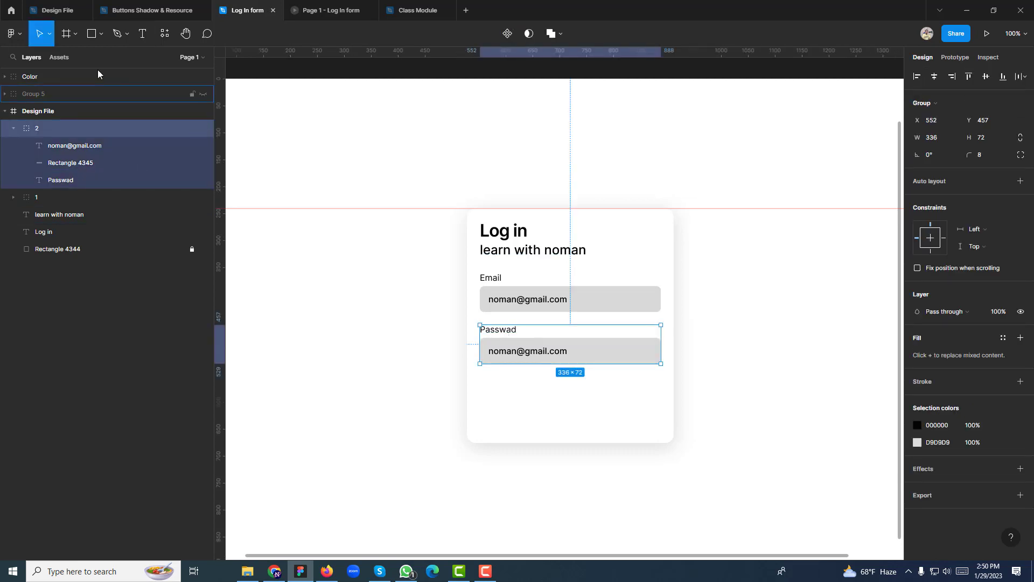
pyautogui.doubleClick(552, 352)
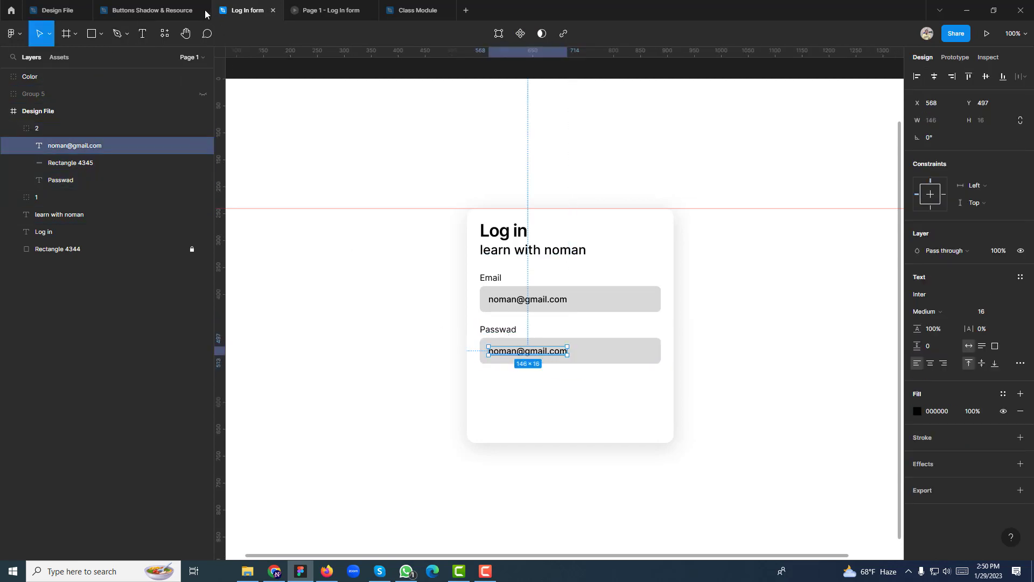
# Draw an 8 px circle with a near-black fill above the card
pyautogui.click(101, 34)
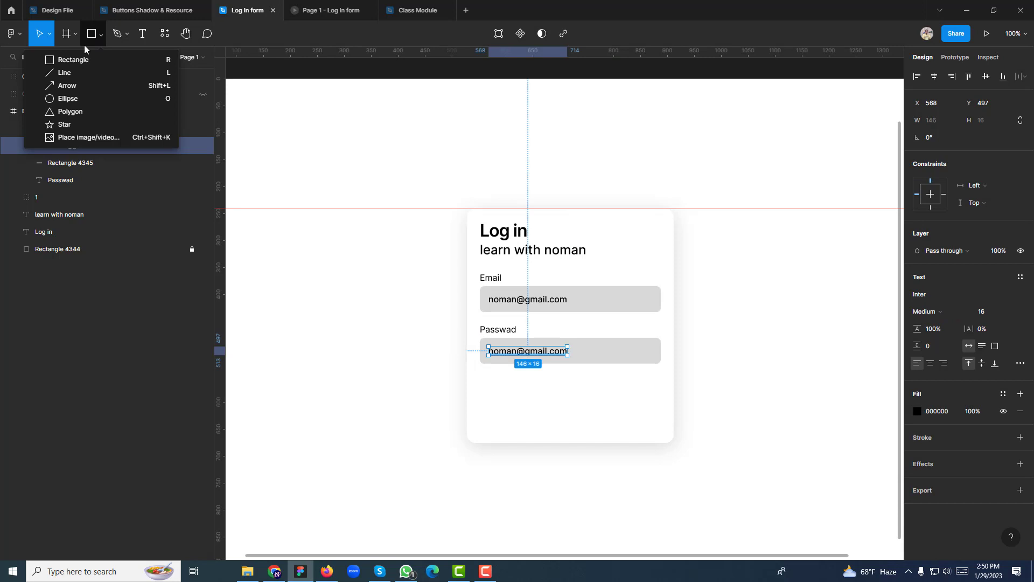
pyautogui.click(54, 96)
pyautogui.moveTo(314, 141); pyautogui.dragTo(306, 136)
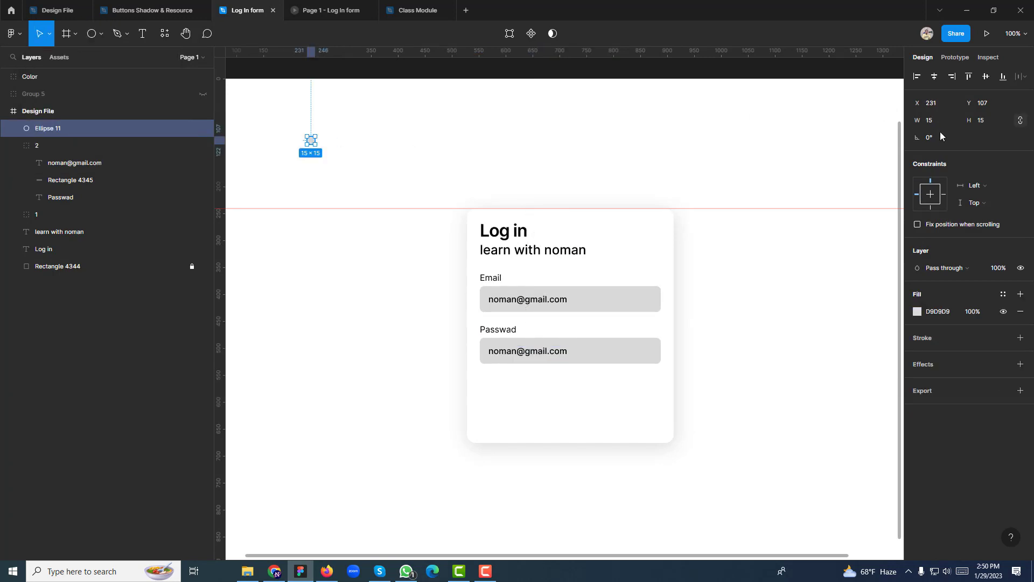
pyautogui.click(920, 123)
pyautogui.write('8')
pyautogui.press('Return')
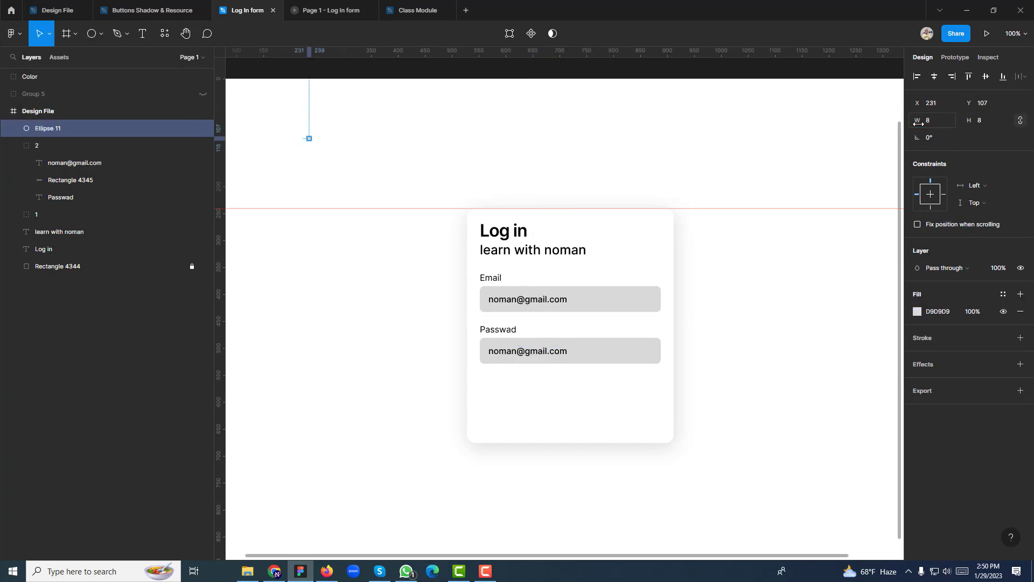
pyautogui.click(917, 312)
pyautogui.moveTo(838, 312); pyautogui.dragTo(748, 398)
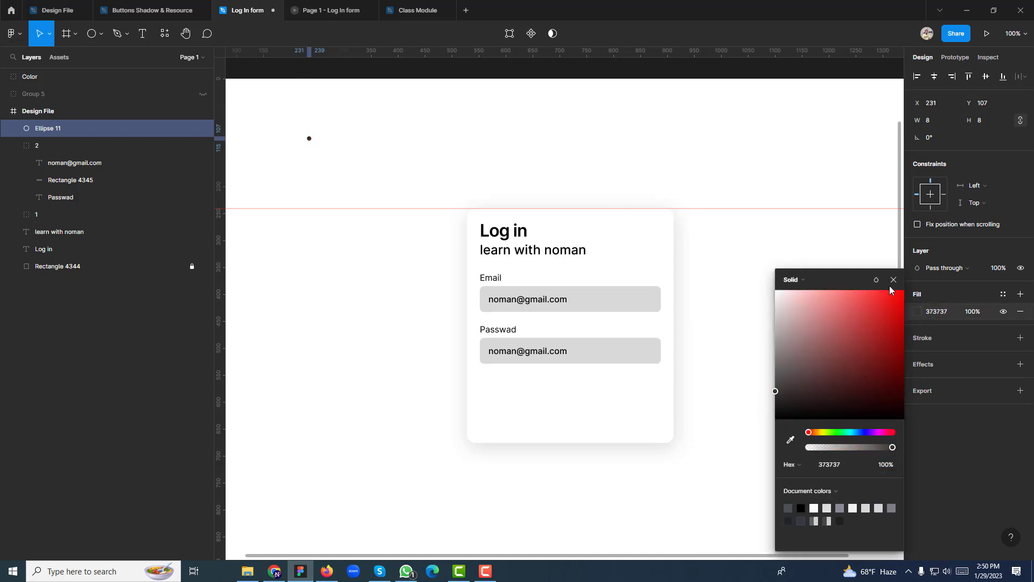
pyautogui.click(893, 280)
# Duplicate it into ten dots spaced 4 apart, group them, and place them below the password box
pyautogui.moveTo(309, 140); pyautogui.dragTo(318, 141)
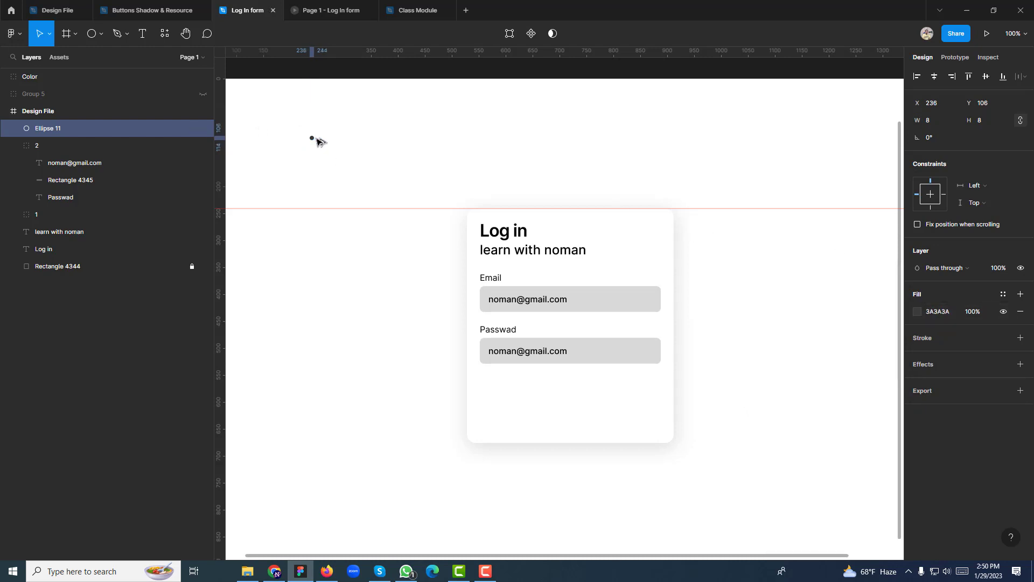
pyautogui.hotkey('ctrl', 'd')
pyautogui.hotkey('ctrl', 'd')
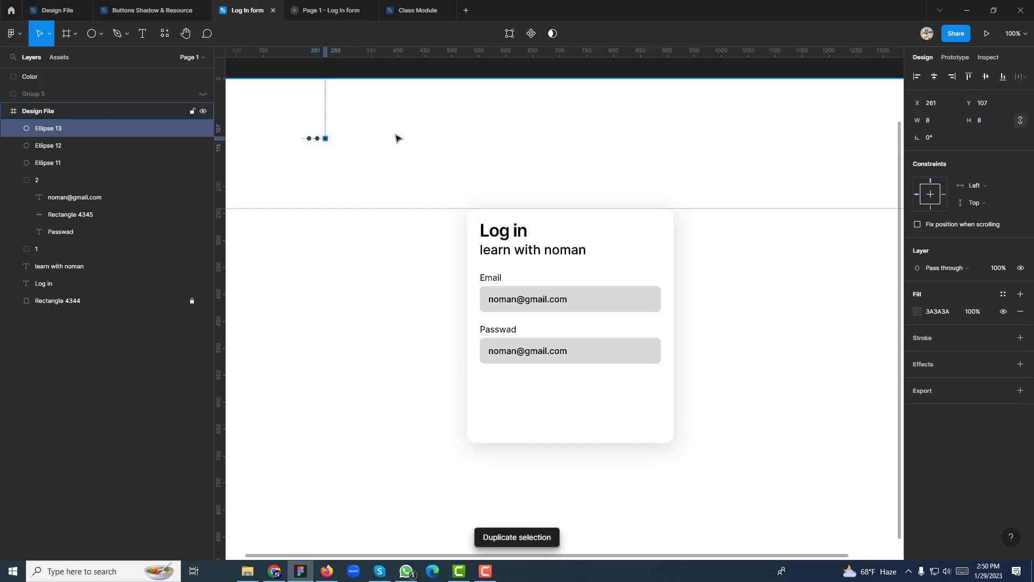
pyautogui.hotkey('ctrl', 'd')
pyautogui.hotkey('ctrl', 'd')
pyautogui.hotkey('ctrl', 'd')
pyautogui.hotkey('ctrl', 'd')
pyautogui.hotkey('ctrl', 'd')
pyautogui.hotkey('ctrl', 'd')
pyautogui.hotkey('ctrl', 'd')
pyautogui.click(275, 125)
pyautogui.moveTo(272, 120); pyautogui.dragTo(410, 155)
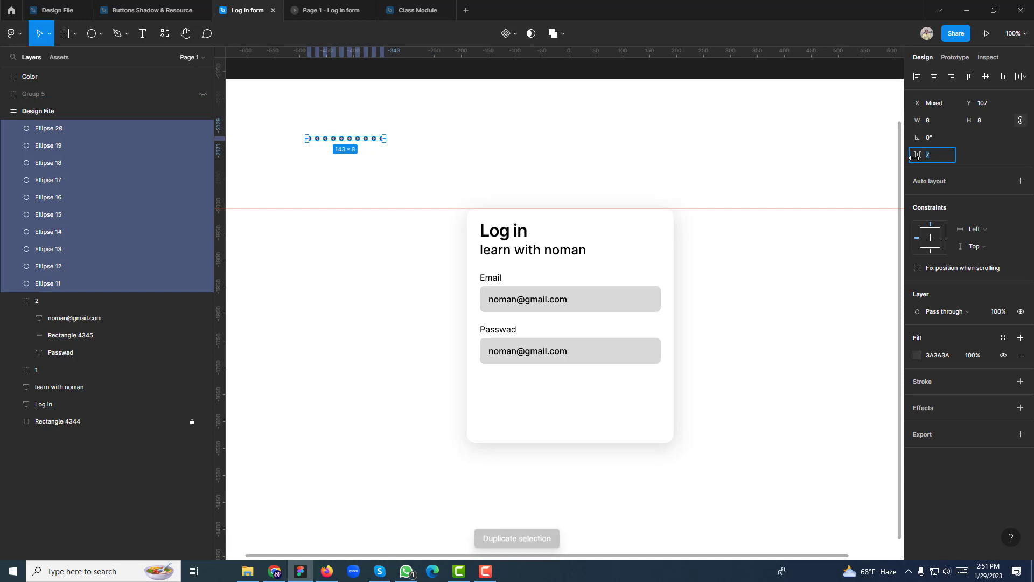
pyautogui.moveTo(916, 156); pyautogui.dragTo(909, 159)
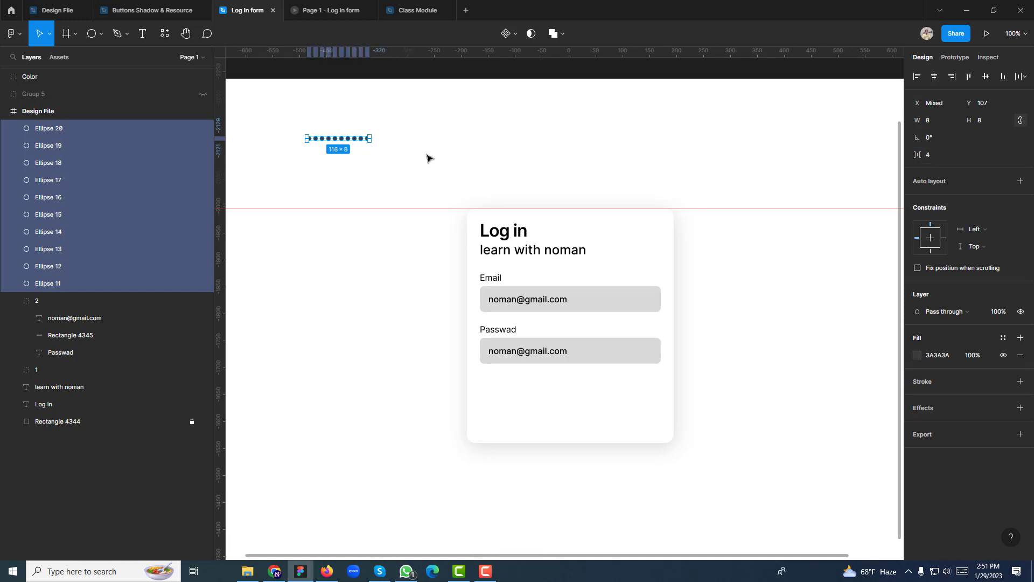
pyautogui.hotkey('ctrl', 'g')
pyautogui.moveTo(338, 138); pyautogui.dragTo(452, 208)
pyautogui.moveTo(447, 343); pyautogui.dragTo(541, 383)
pyautogui.hotkey('ctrl', '+')
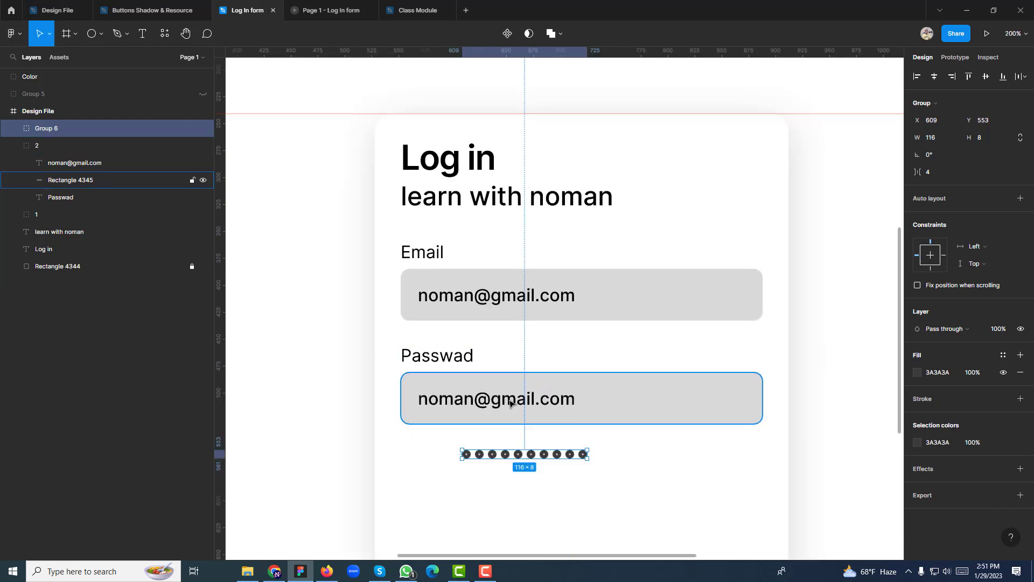
# Replace the password field's email text with the Group 6 row of dots
pyautogui.doubleClick(538, 398)
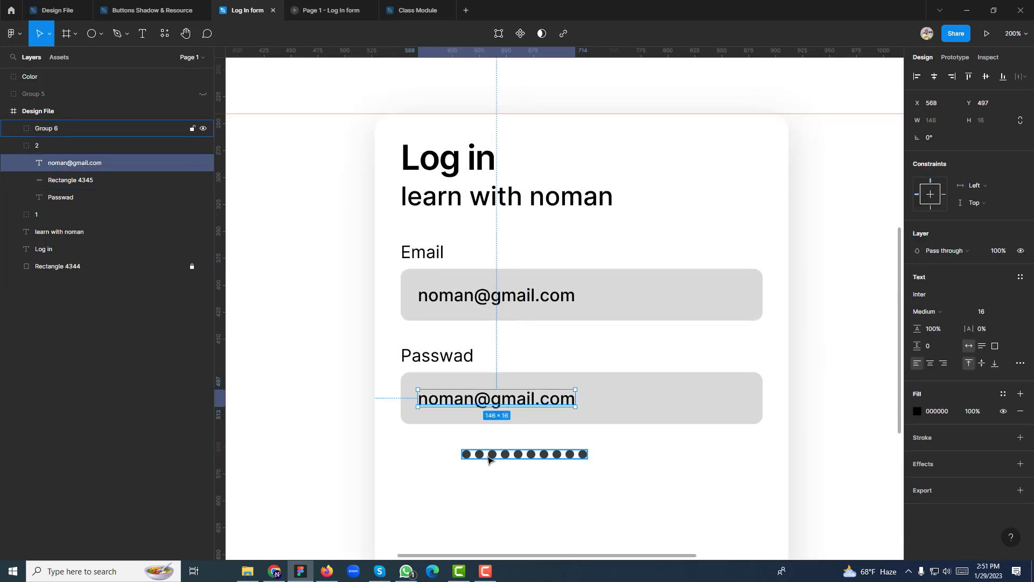
pyautogui.press('Delete')
pyautogui.moveTo(489, 458); pyautogui.dragTo(450, 404)
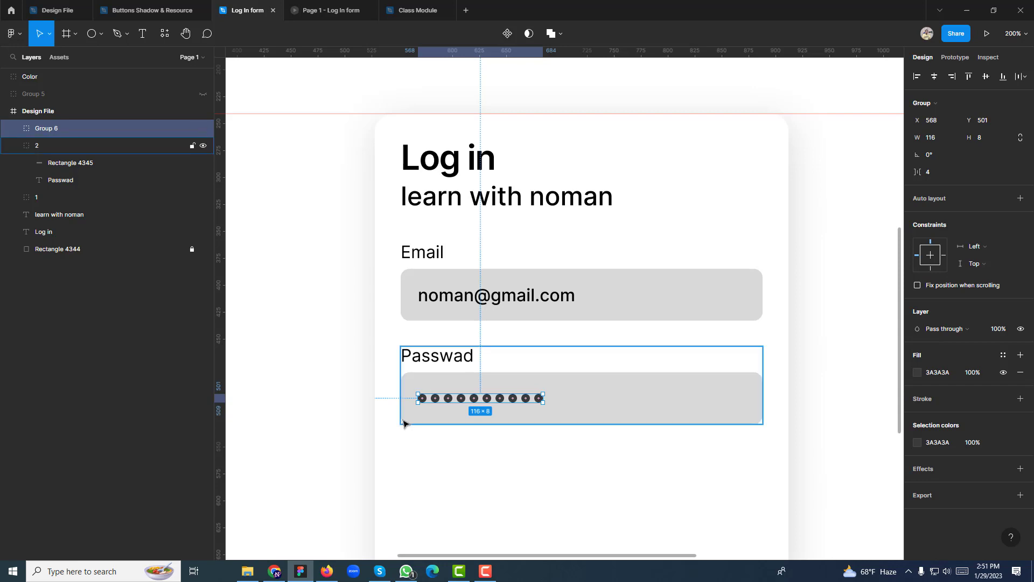
pyautogui.press('alt')
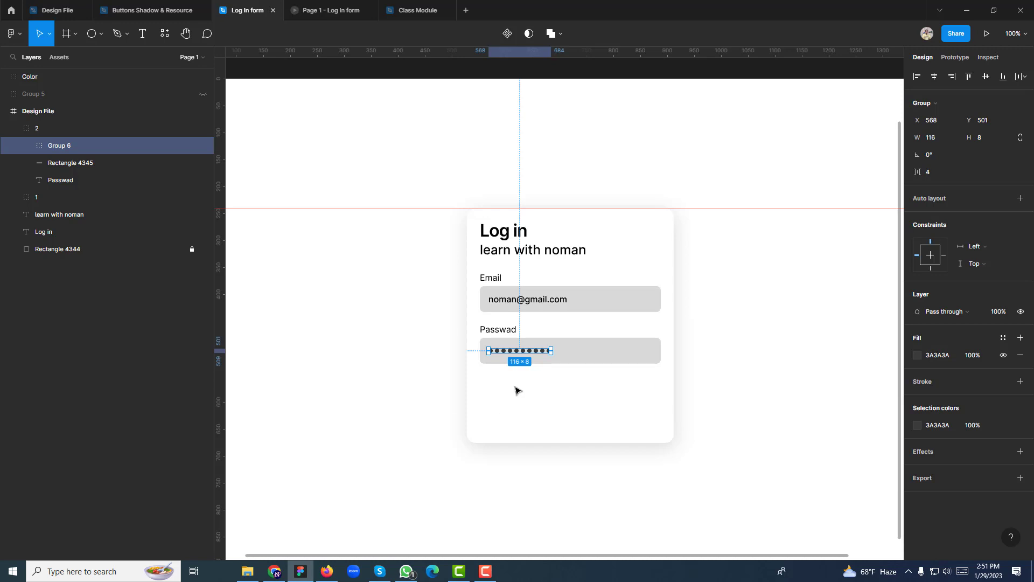
pyautogui.click(538, 387)
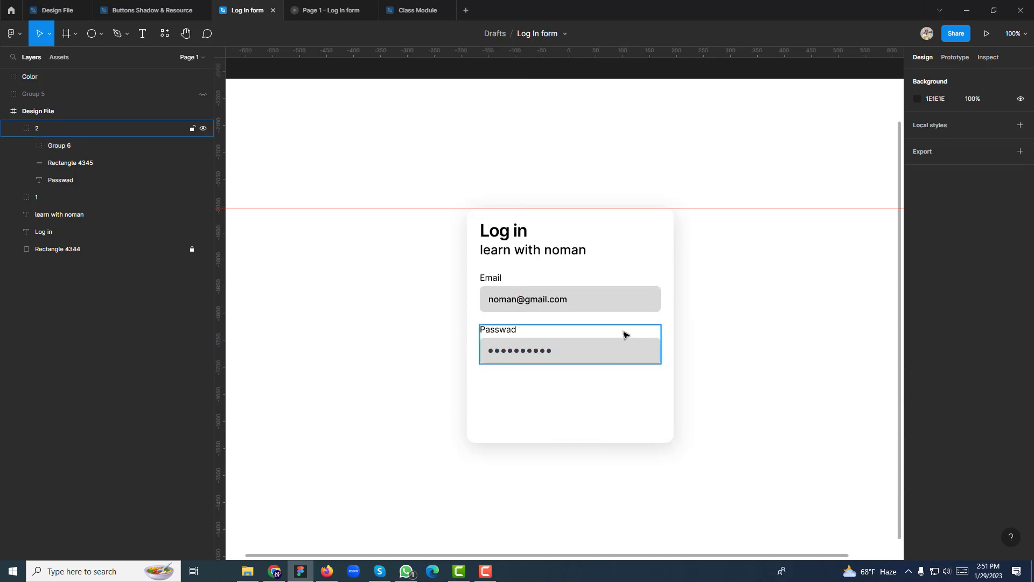
# Hide the grey fill of both input boxes and give them a 1px black inside stroke
pyautogui.click(635, 308)
pyautogui.keyDown('shift'); pyautogui.click(634, 352); pyautogui.keyUp('shift')
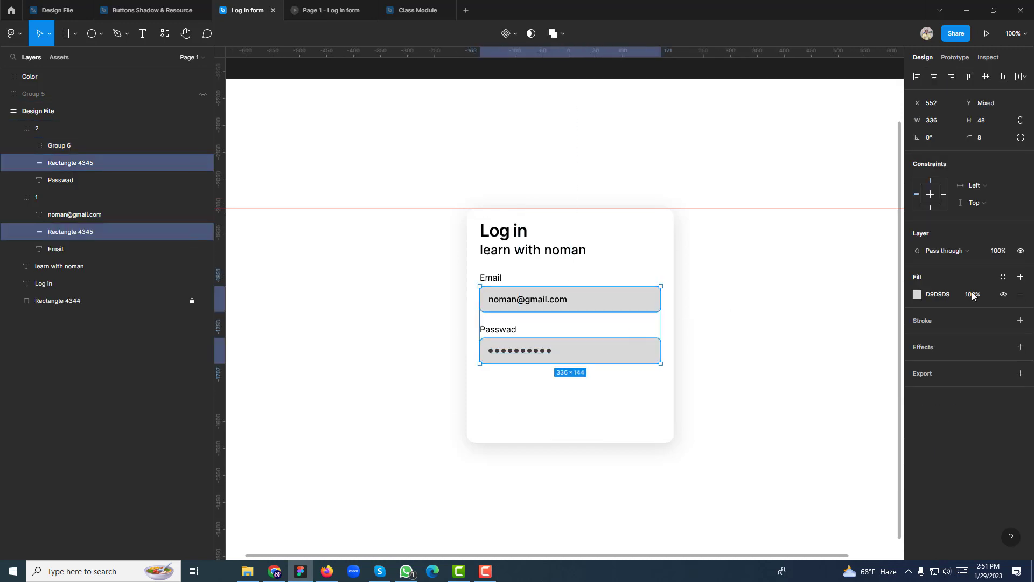
pyautogui.click(1004, 294)
pyautogui.click(1020, 320)
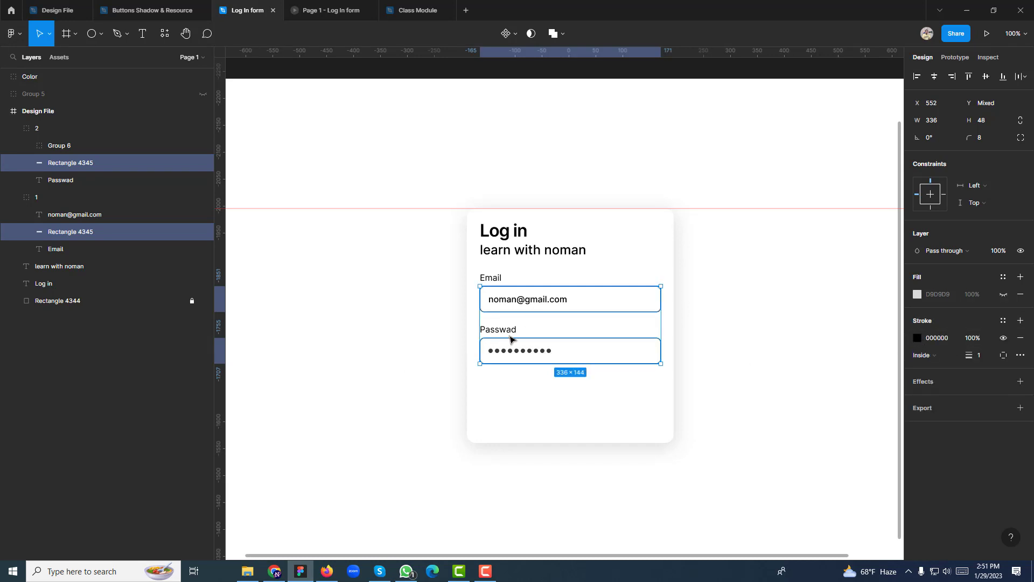
pyautogui.click(783, 353)
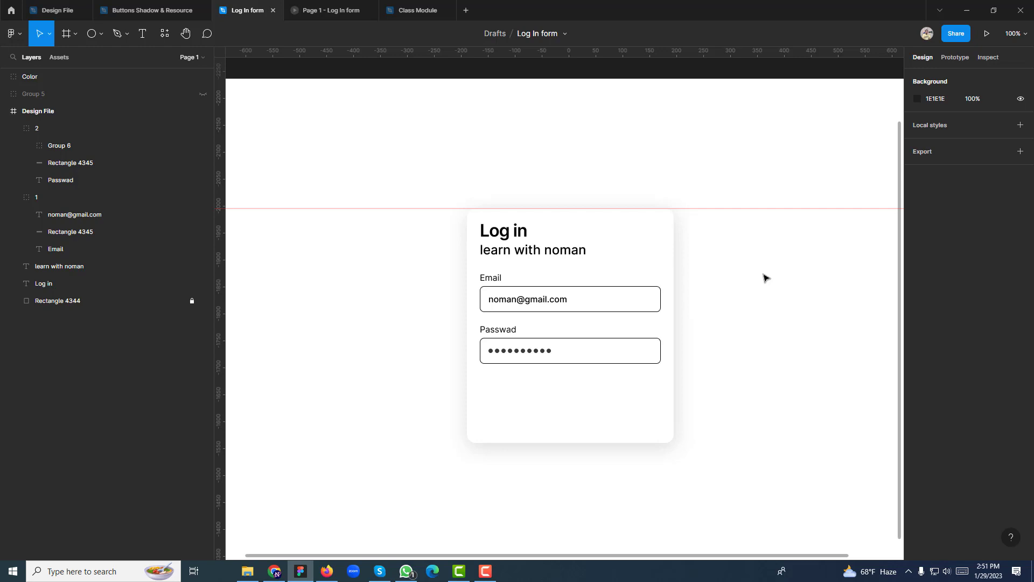
# Correct the label spelling from 'Passward' to 'Password'
pyautogui.moveTo(366, 316); pyautogui.dragTo(351, 300)
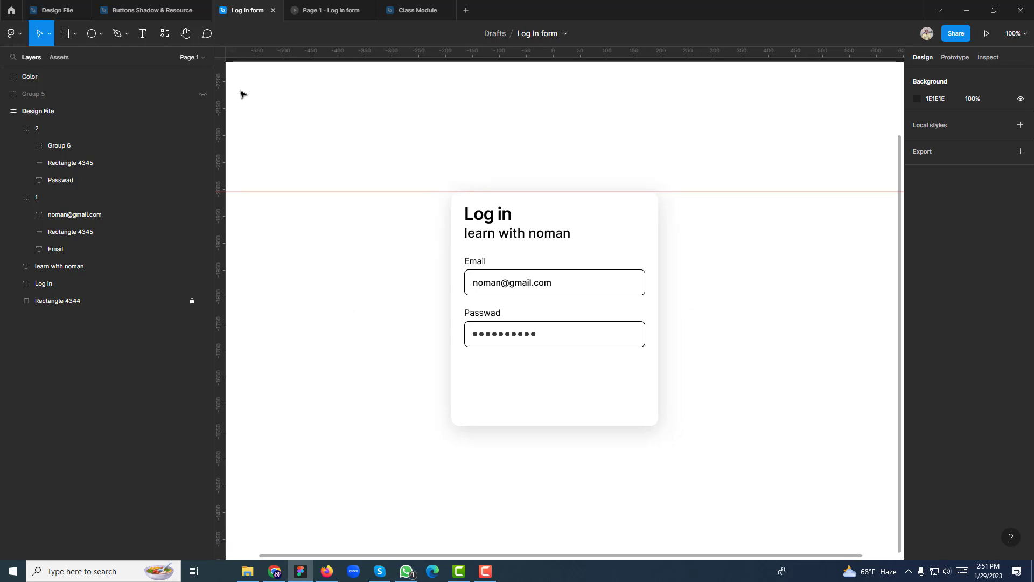
pyautogui.doubleClick(486, 307)
pyautogui.press('Return')
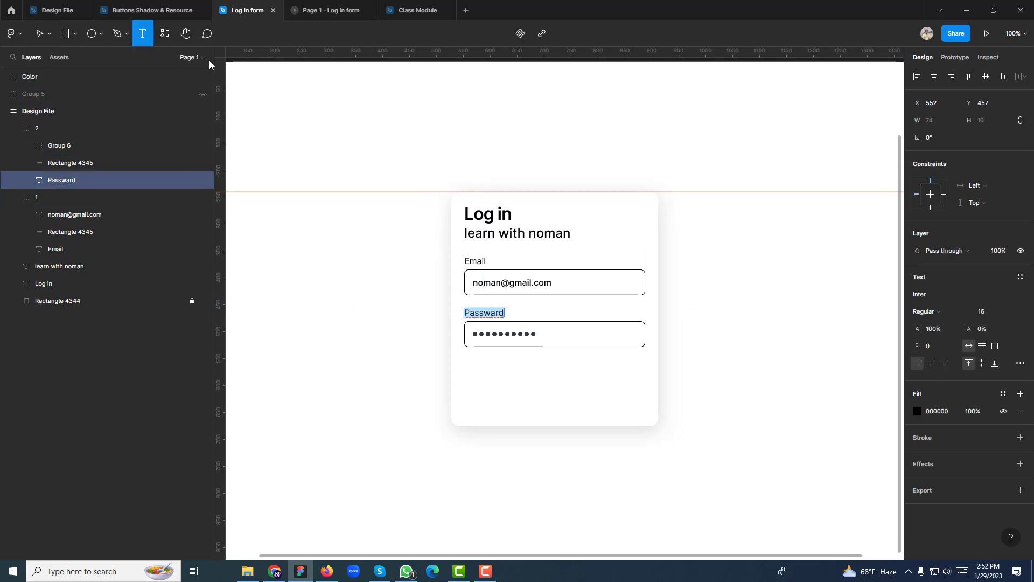
pyautogui.click(503, 318)
pyautogui.press('Delete')
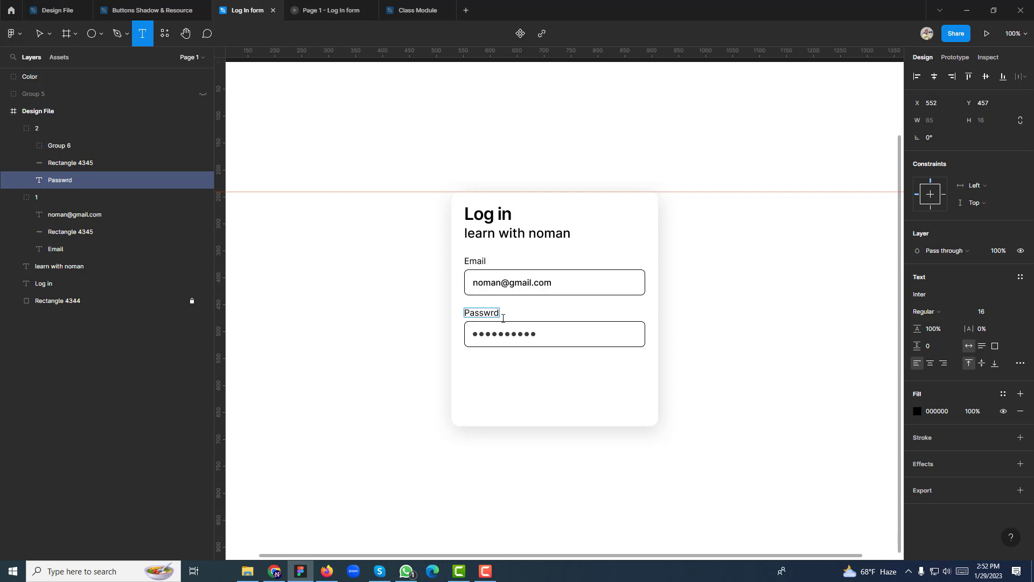
pyautogui.write('o')
pyautogui.press('Escape')
pyautogui.press('Escape')
# Duplicate the Password label below the field and edit it to read 'Forget Password?'
pyautogui.moveTo(476, 315); pyautogui.dragTo(516, 365)
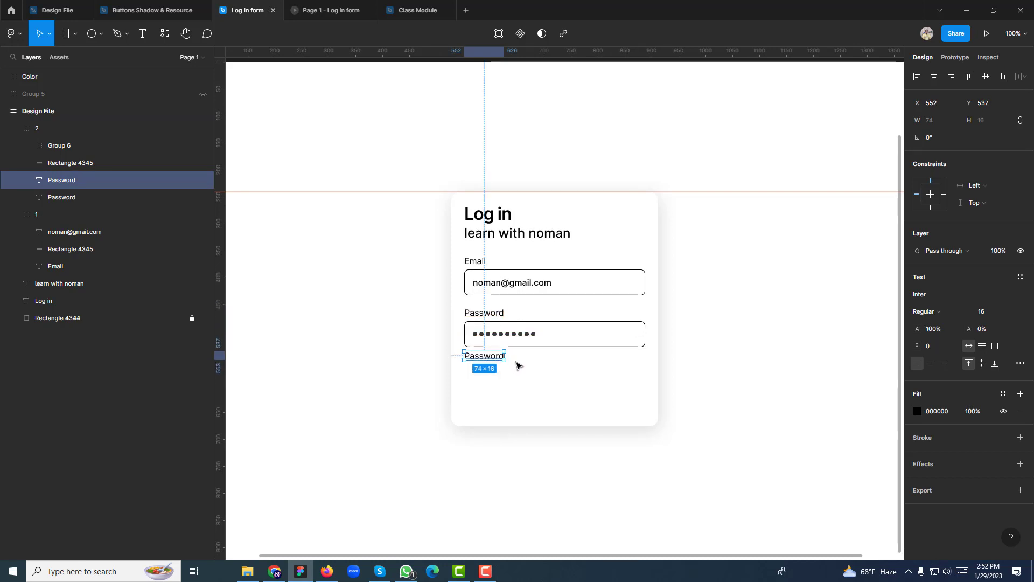
pyautogui.press('alt')
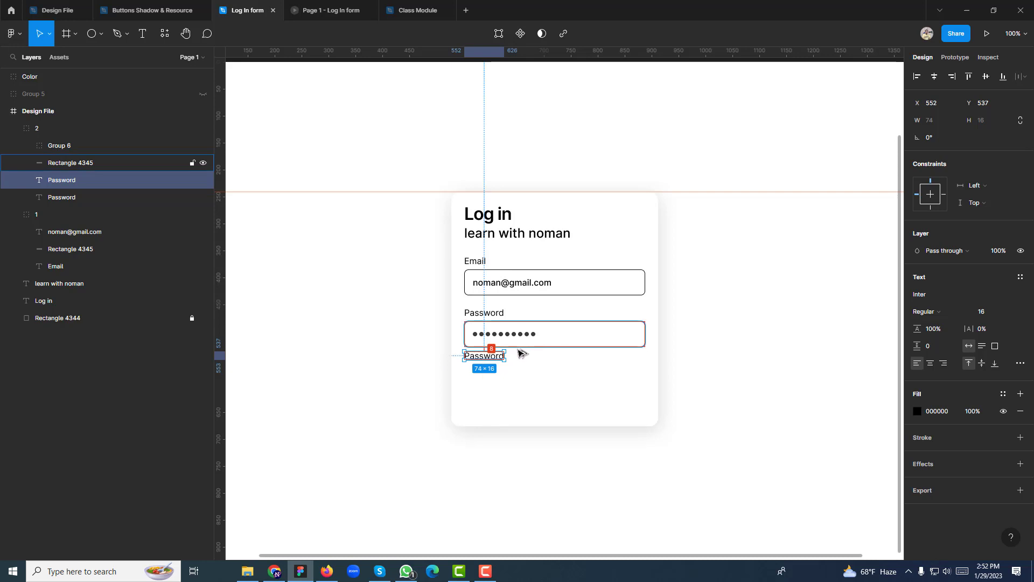
pyautogui.press('Return')
pyautogui.click(472, 356)
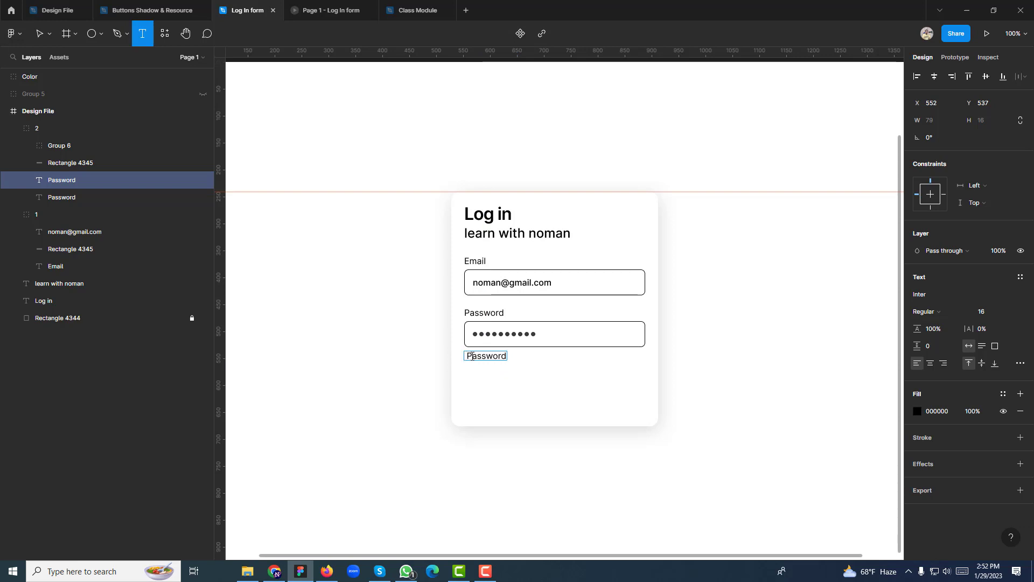
pyautogui.write('Forget')
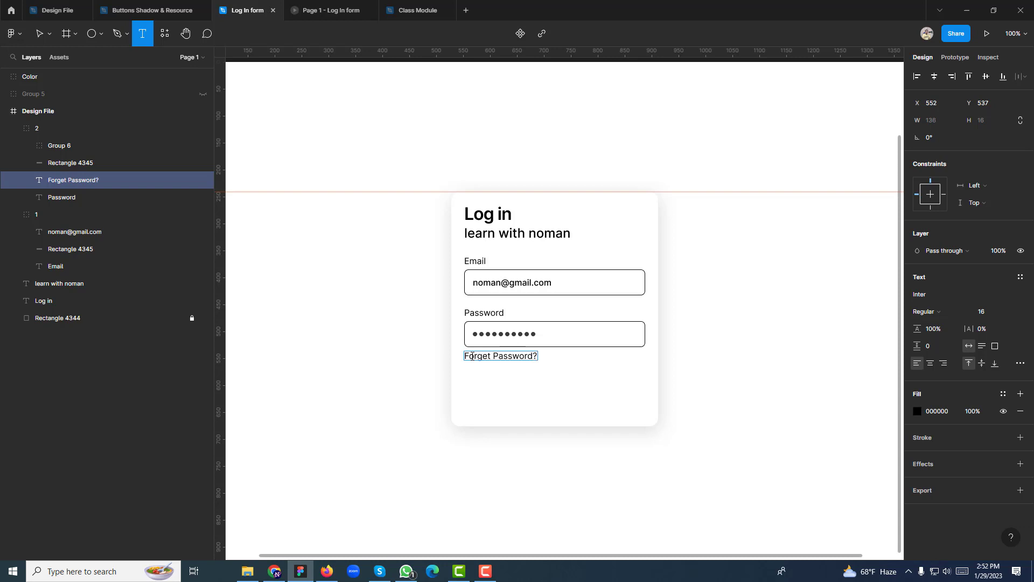
pyautogui.press('Escape')
pyautogui.press('Escape')
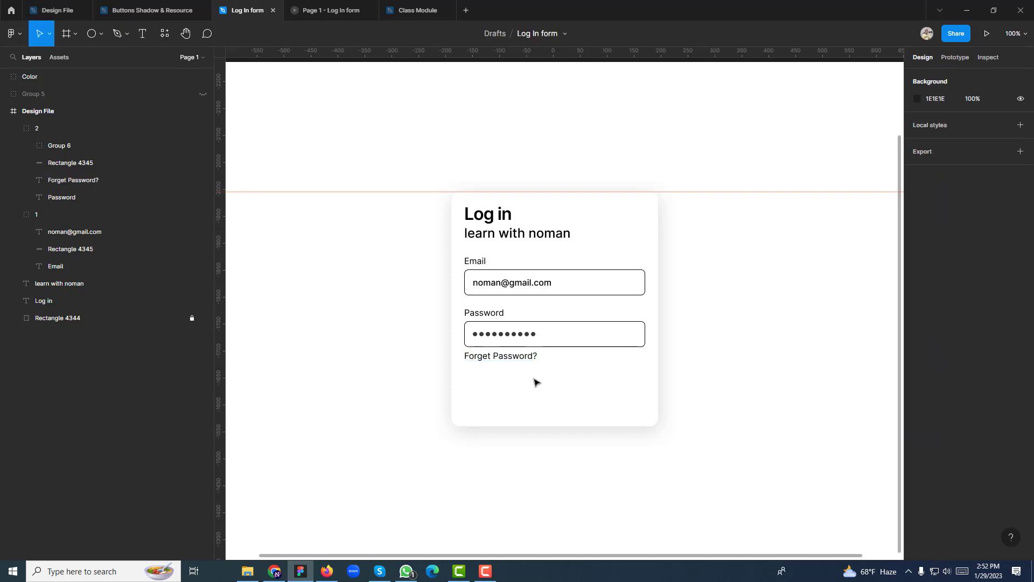
# Set a 16 px gap between the password box and the Forget Password? text
pyautogui.click(505, 357)
pyautogui.click(489, 316)
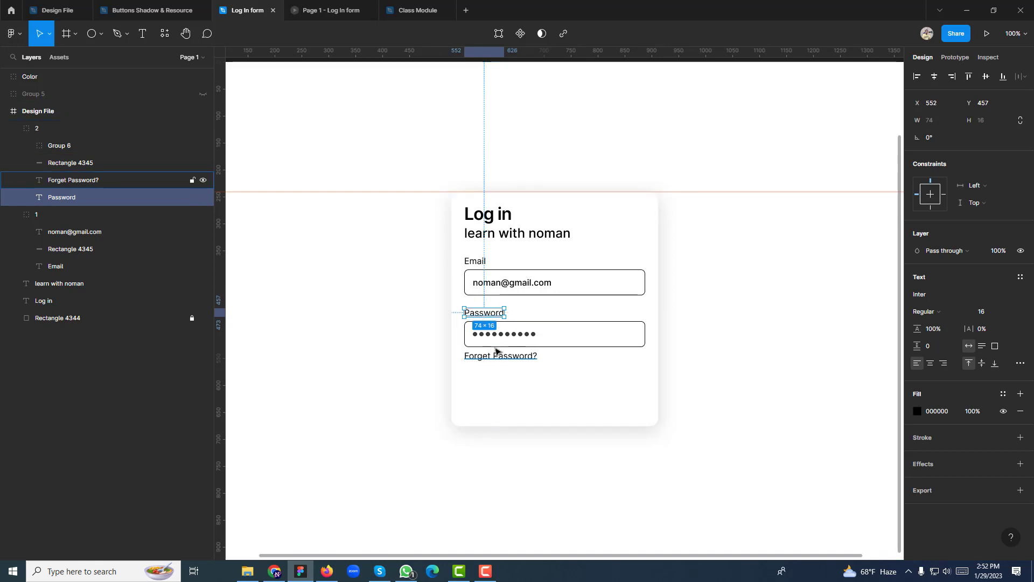
pyautogui.click(674, 373)
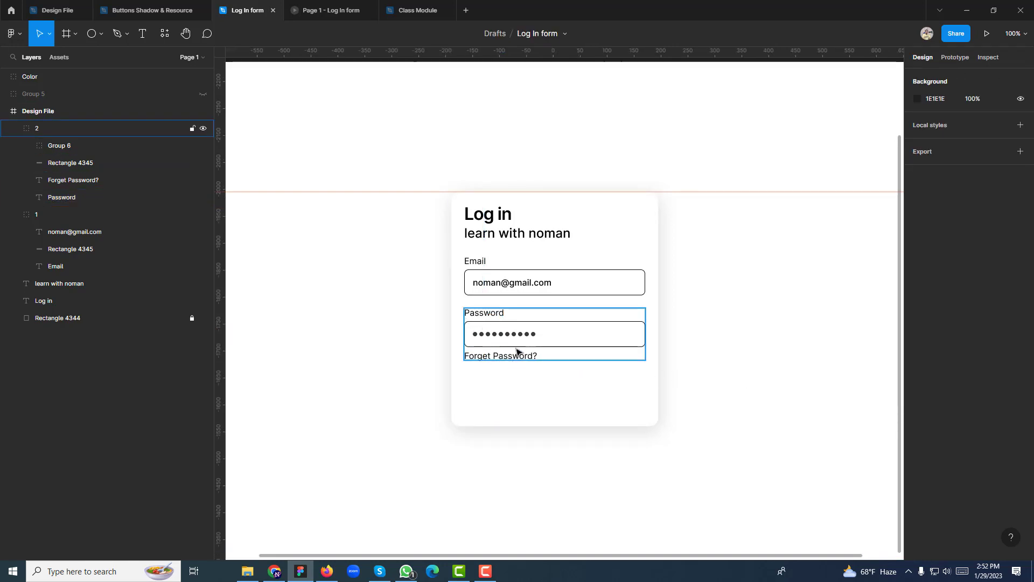
pyautogui.click(490, 357)
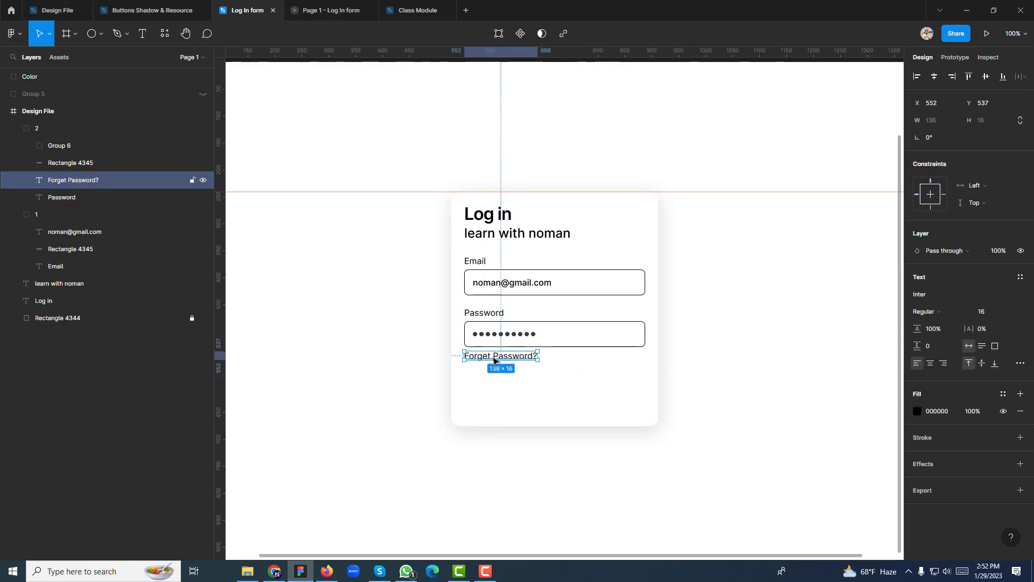
pyautogui.keyDown('shift'); pyautogui.click(563, 347); pyautogui.keyUp('shift')
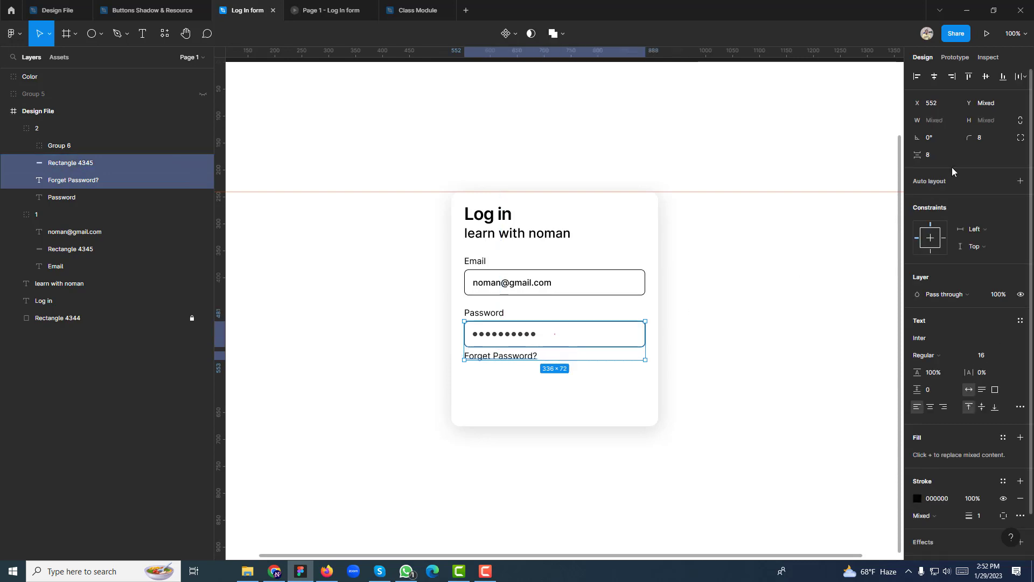
pyautogui.write('6')
pyautogui.press('Return')
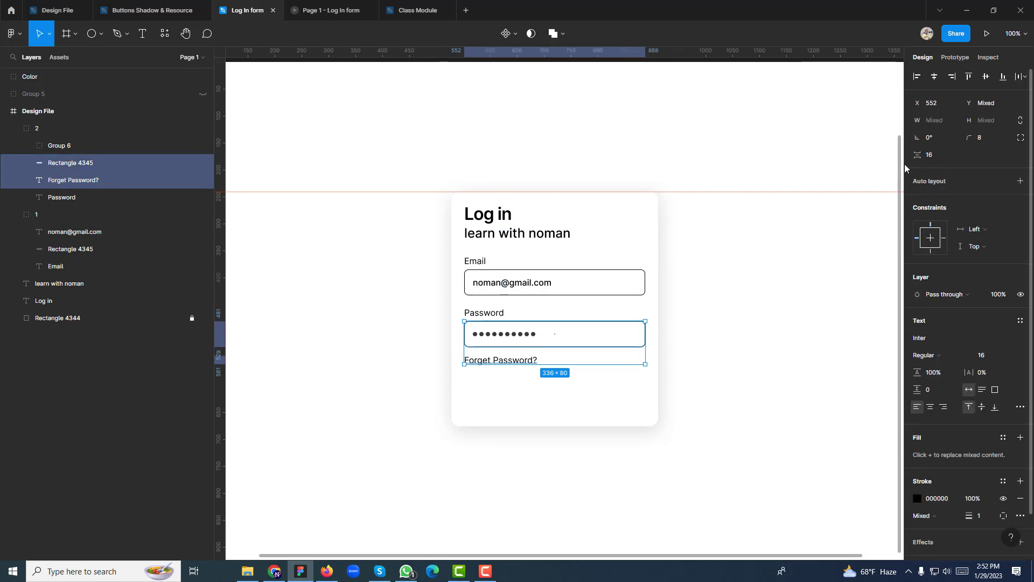
pyautogui.click(713, 355)
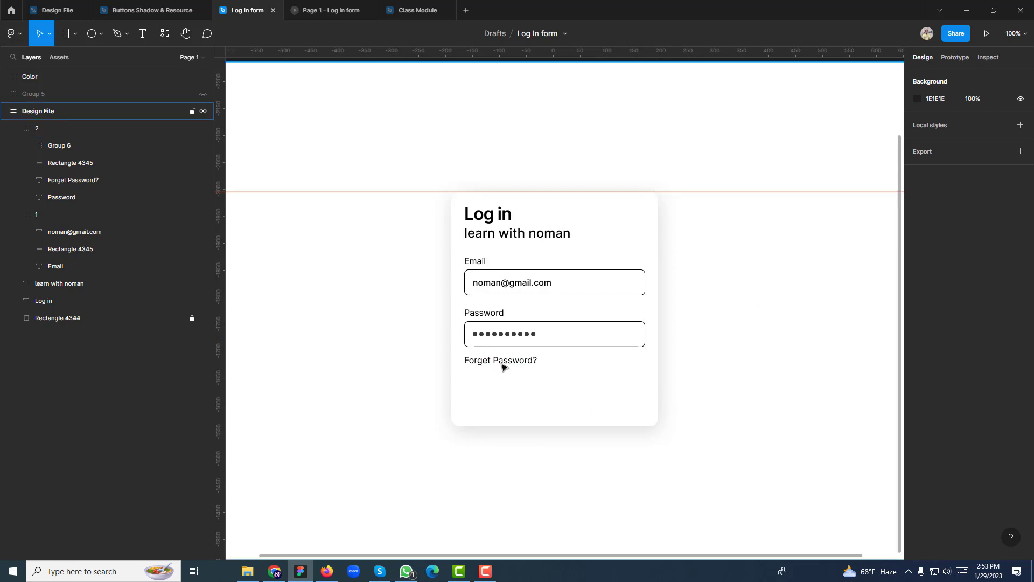
pyautogui.keyDown('ctrl'); pyautogui.click(513, 333); pyautogui.keyUp('ctrl')
# Copy the password box below Forget Password? at height 56, with no stroke and a grey D9D9D9 fill
pyautogui.doubleClick(521, 285)
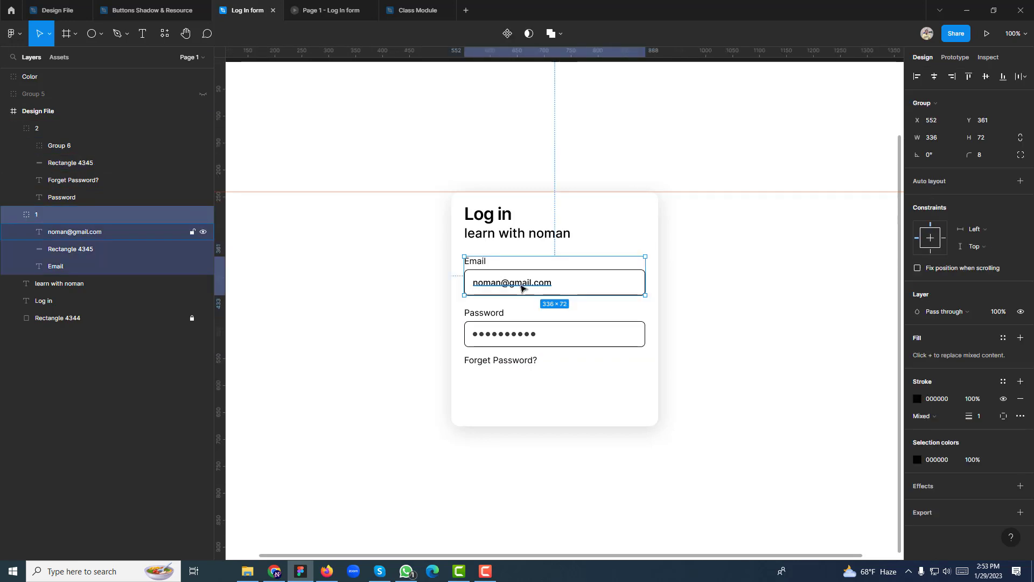
pyautogui.click(639, 318)
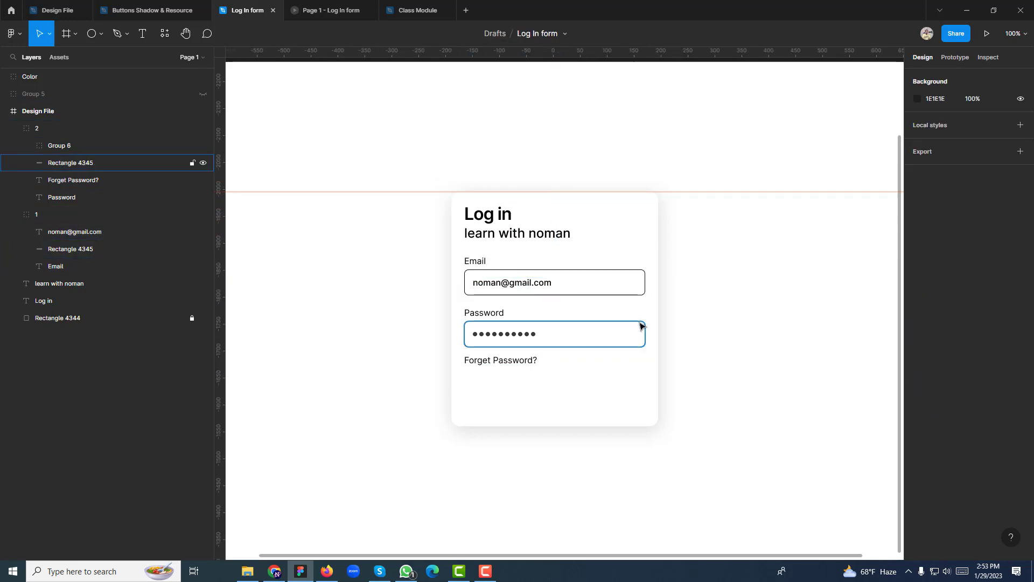
pyautogui.keyDown('ctrl'); pyautogui.click(639, 323); pyautogui.keyUp('ctrl')
pyautogui.moveTo(609, 341); pyautogui.dragTo(609, 386)
pyautogui.click(983, 122)
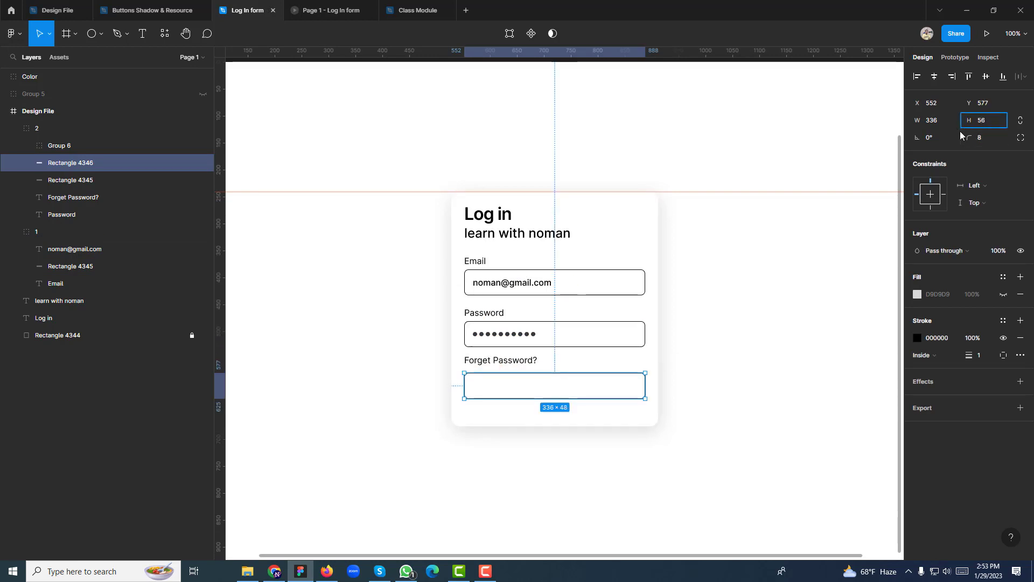
pyautogui.press('Return')
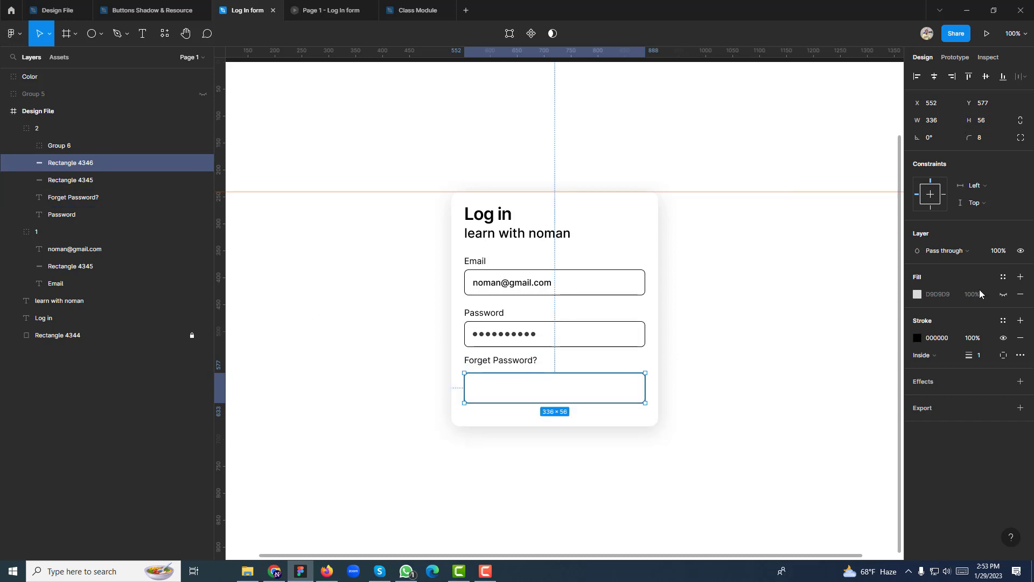
pyautogui.click(1020, 337)
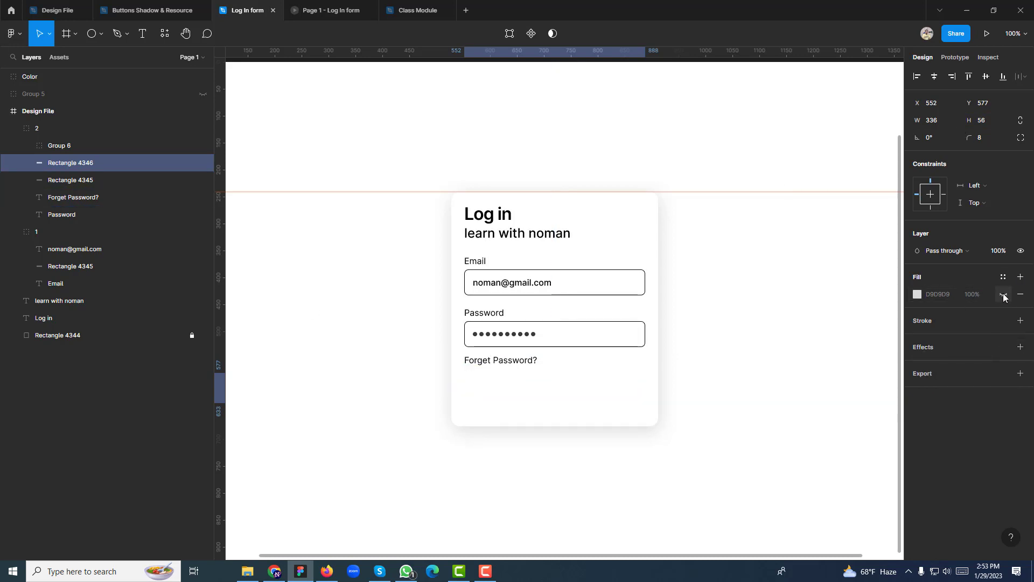
pyautogui.click(1003, 294)
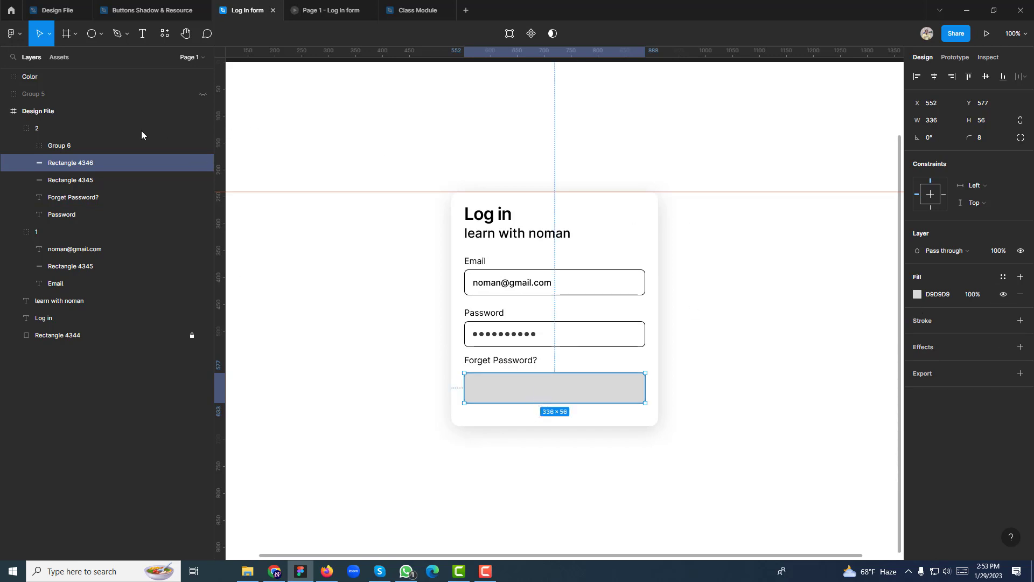
pyautogui.click(142, 34)
# Add a 'Log in' label on the grey box, set it to Inter Semi Bold, and centre it
pyautogui.click(518, 391)
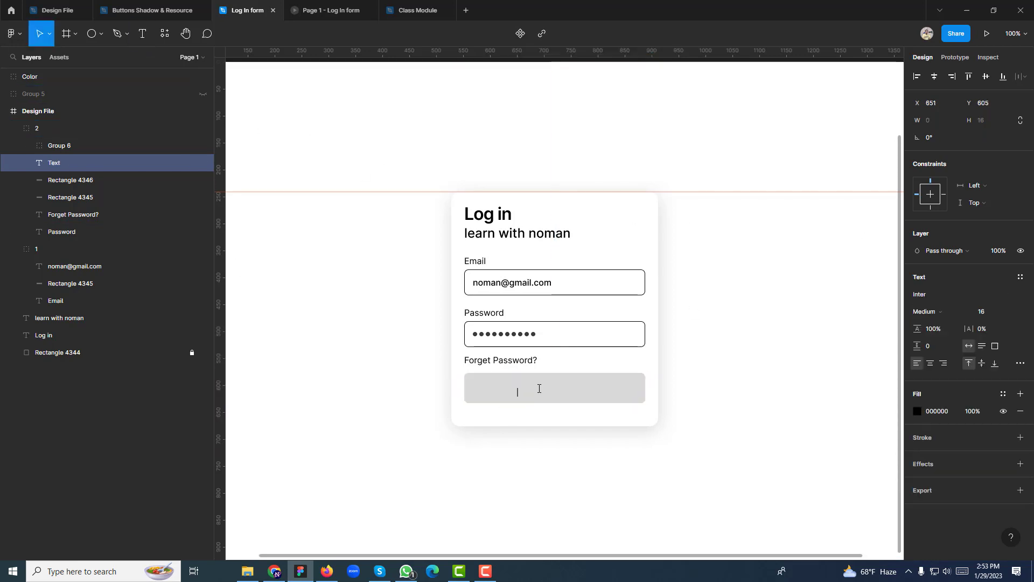
pyautogui.write('Logo')
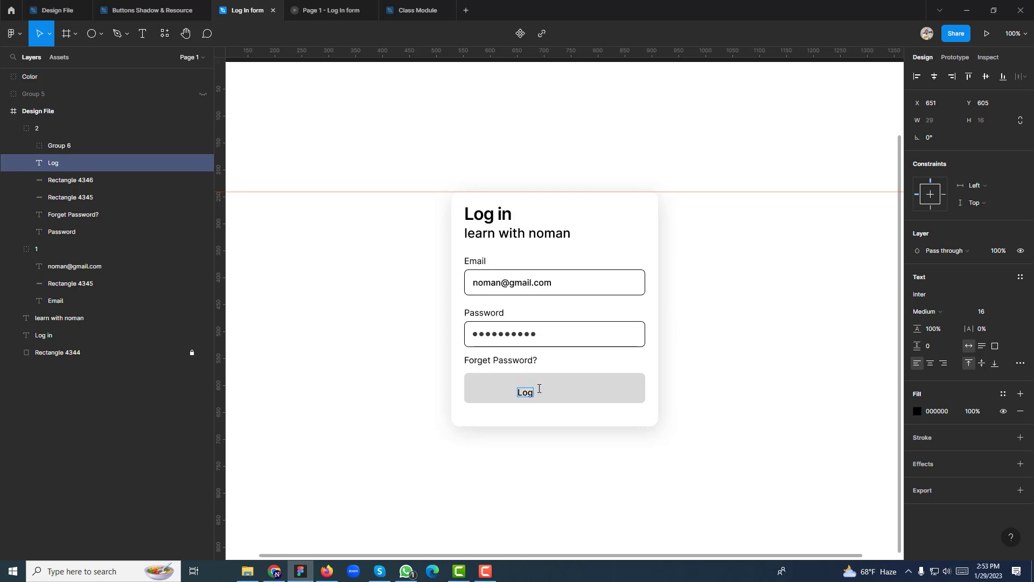
pyautogui.click(740, 431)
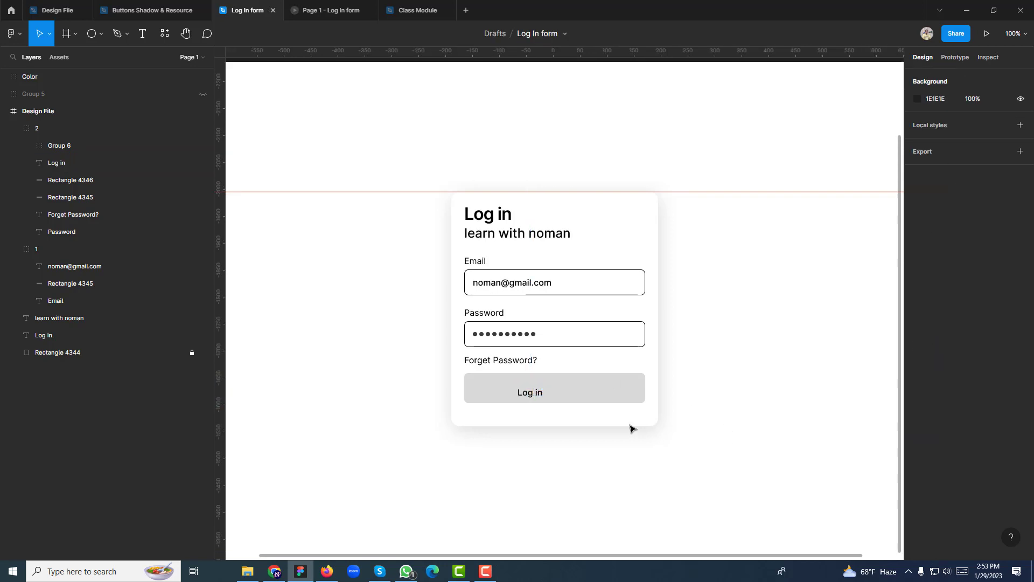
pyautogui.click(529, 394)
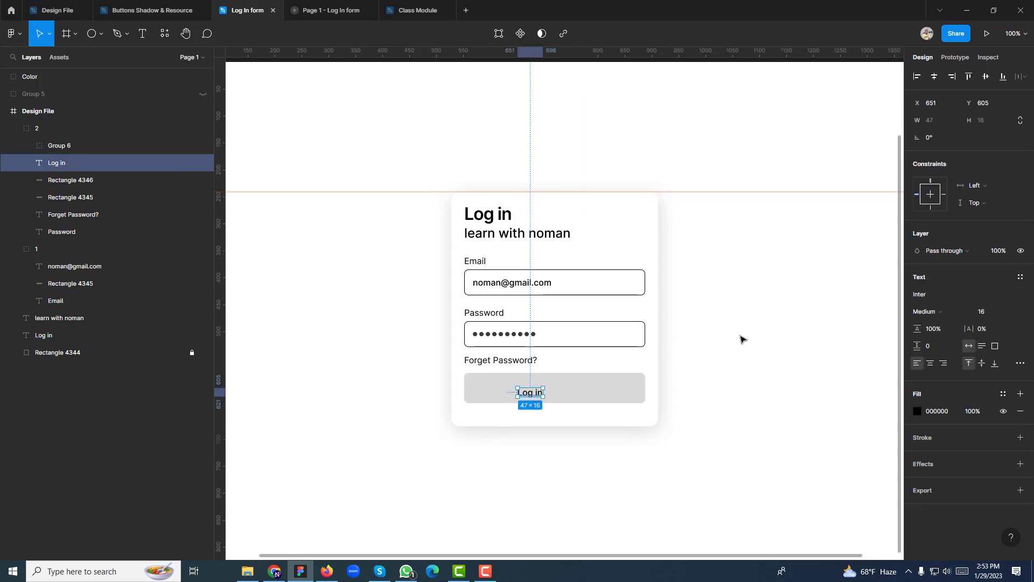
pyautogui.click(933, 312)
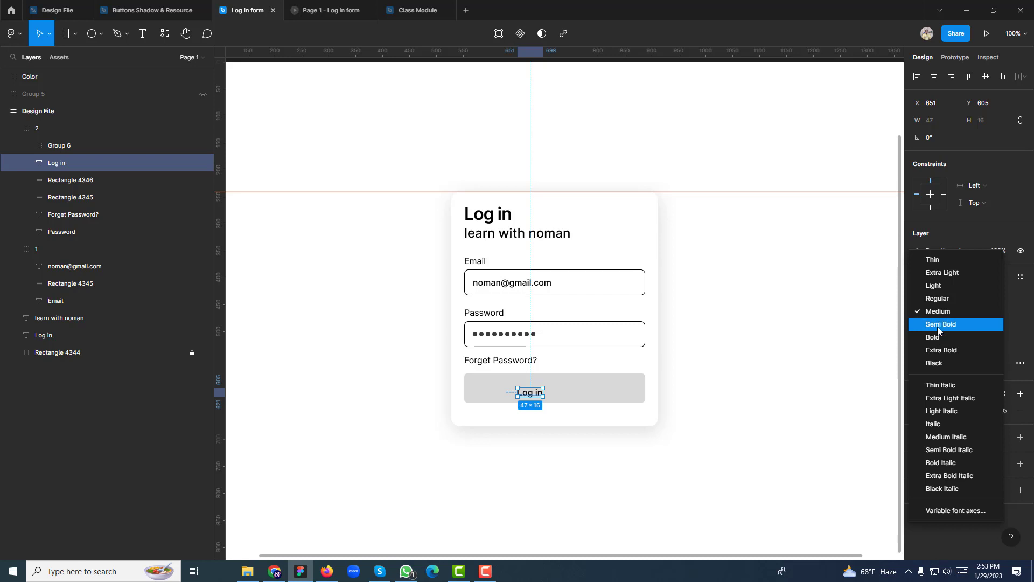
pyautogui.click(940, 324)
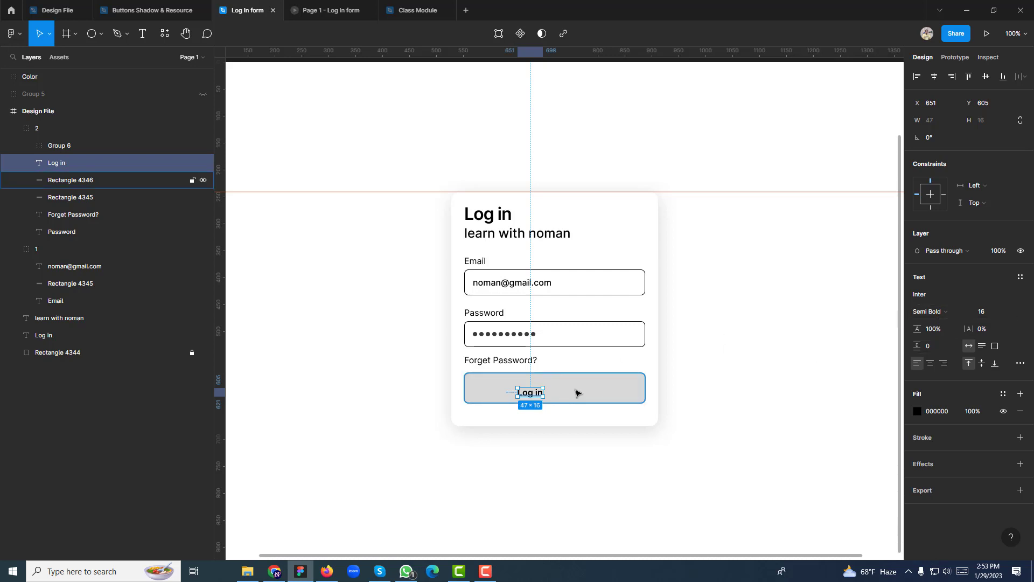
pyautogui.moveTo(532, 392); pyautogui.dragTo(556, 388)
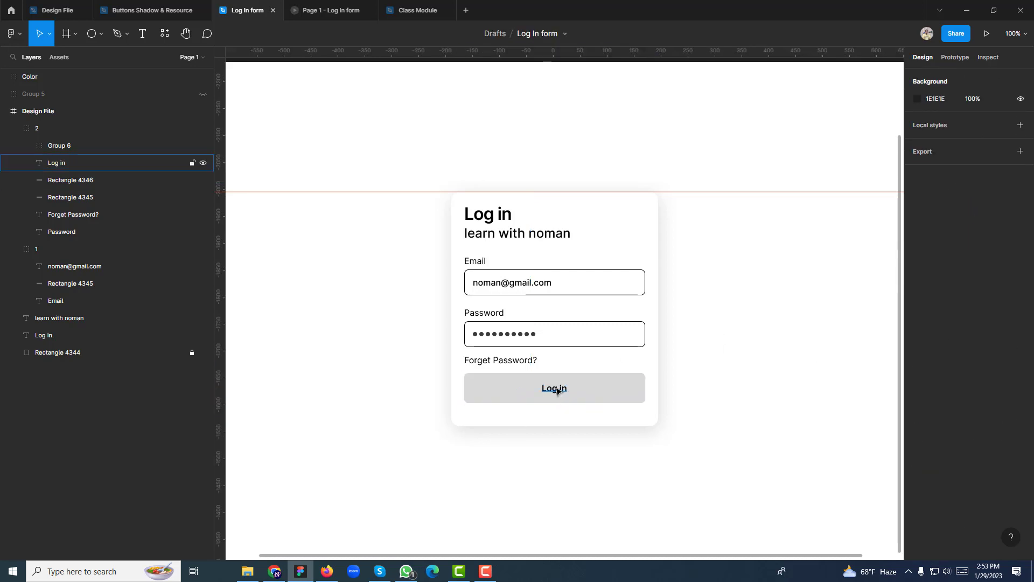
pyautogui.keyDown('shift'); pyautogui.click(601, 386); pyautogui.keyUp('shift')
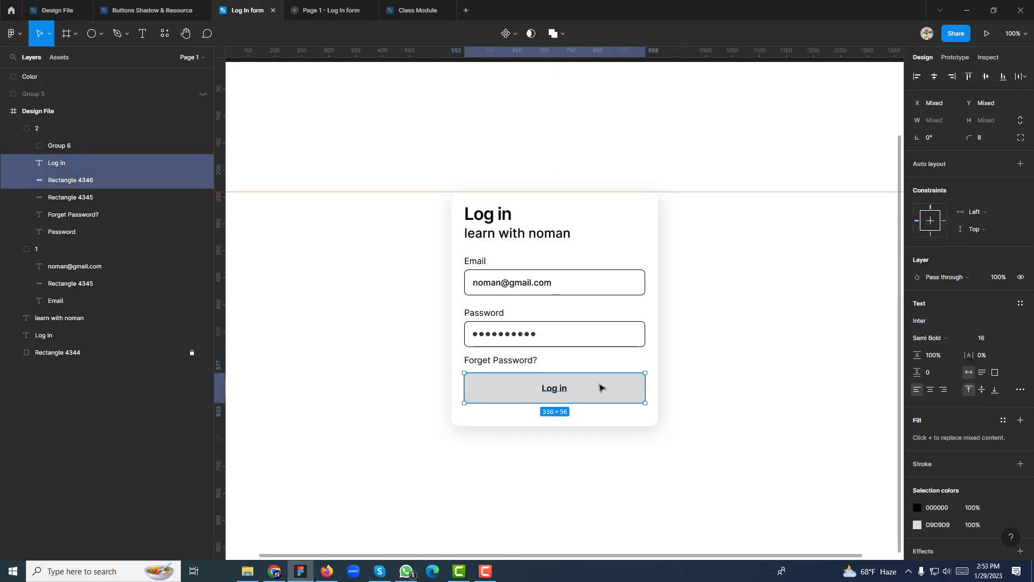
# Group the Log in text with its button shape as Group 7
pyautogui.hotkey('ctrl', 'g')
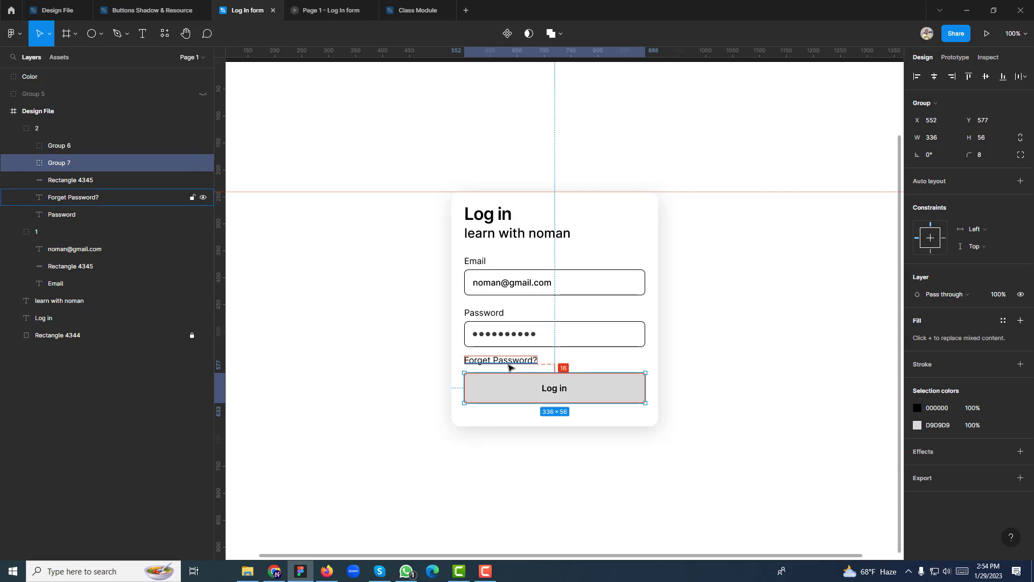
pyautogui.click(474, 312)
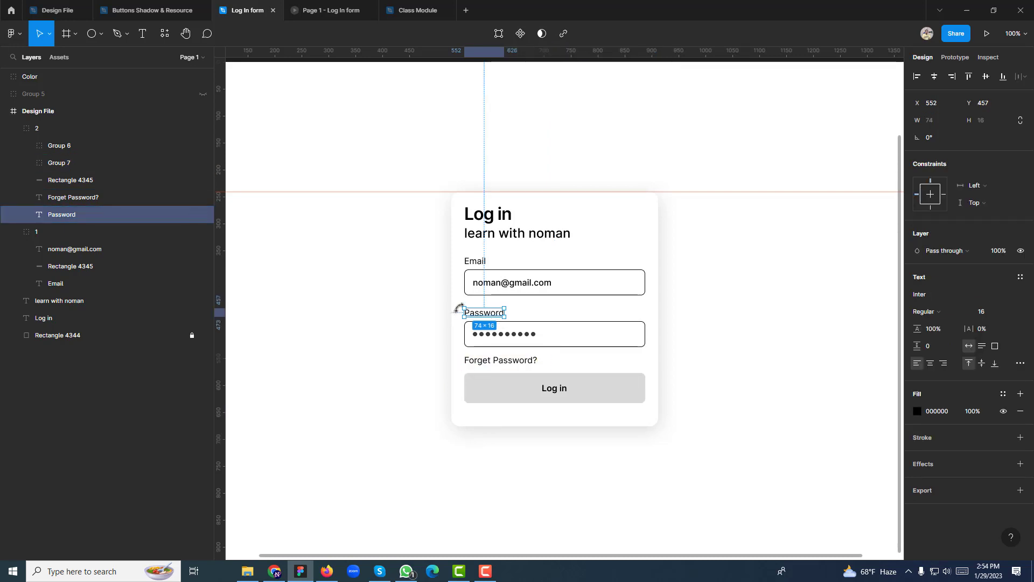
pyautogui.click(363, 325)
pyautogui.click(472, 325)
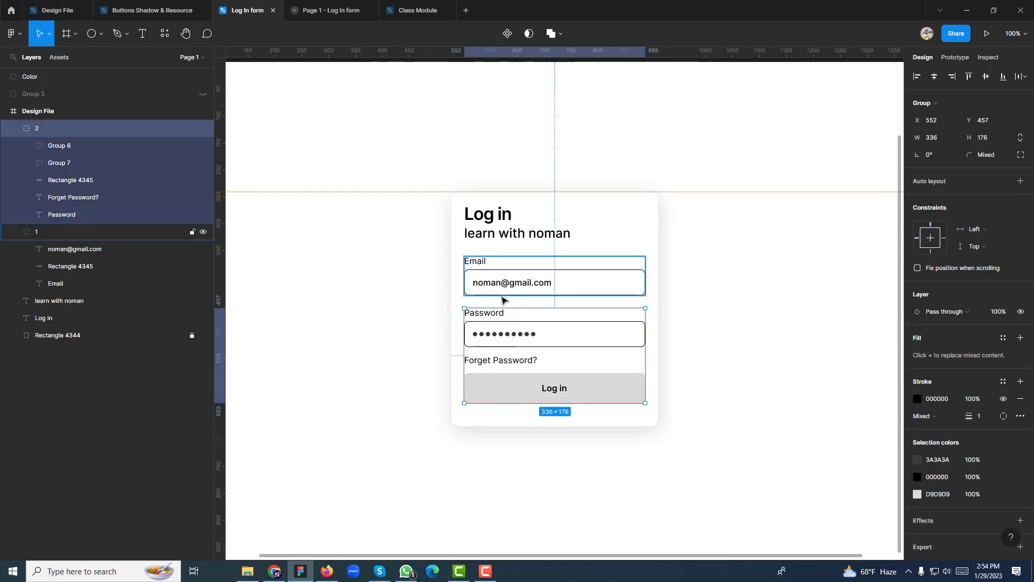
pyautogui.click(763, 353)
# Move the Log in button down to sit 32 px below Forget Password?
pyautogui.click(557, 394)
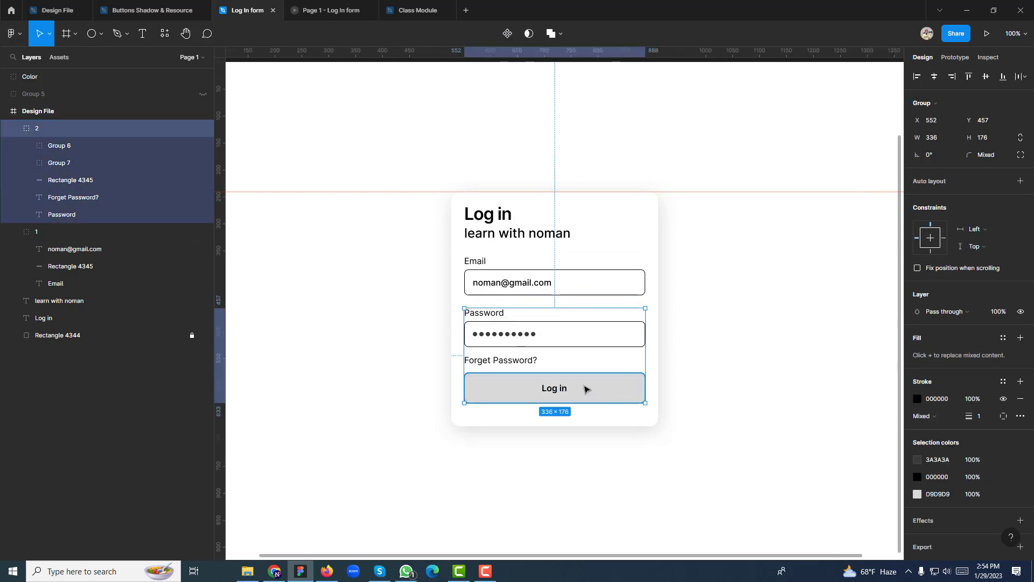
pyautogui.doubleClick(557, 394)
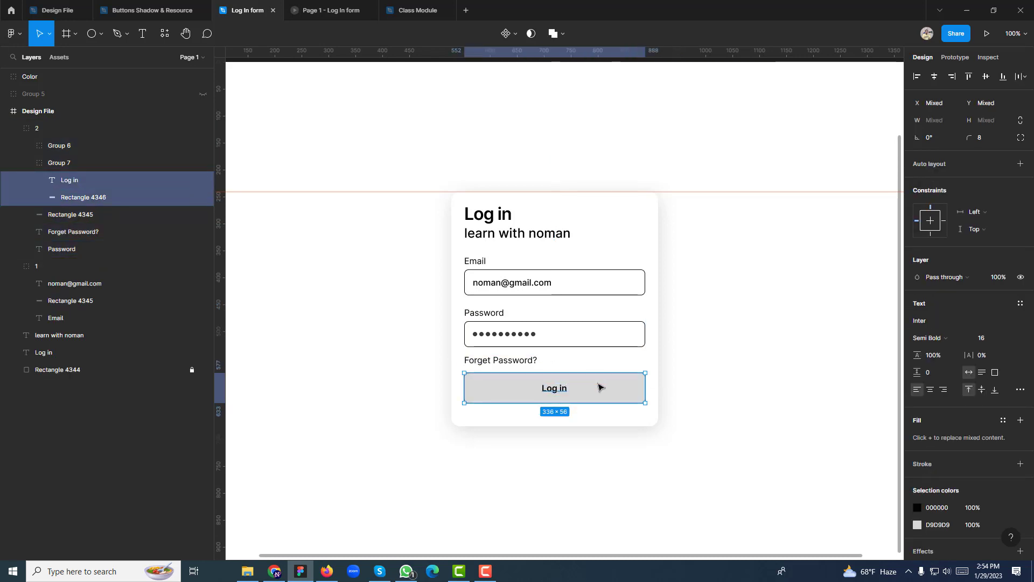
pyautogui.moveTo(598, 388); pyautogui.dragTo(599, 394)
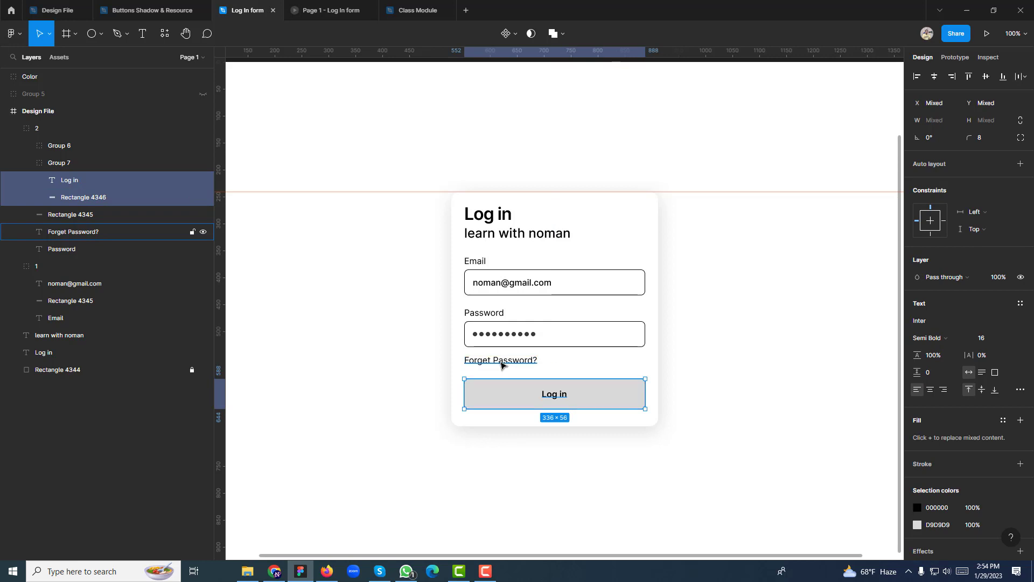
pyautogui.press('Down')
pyautogui.press('Down')
pyautogui.press('Down')
pyautogui.press('Down')
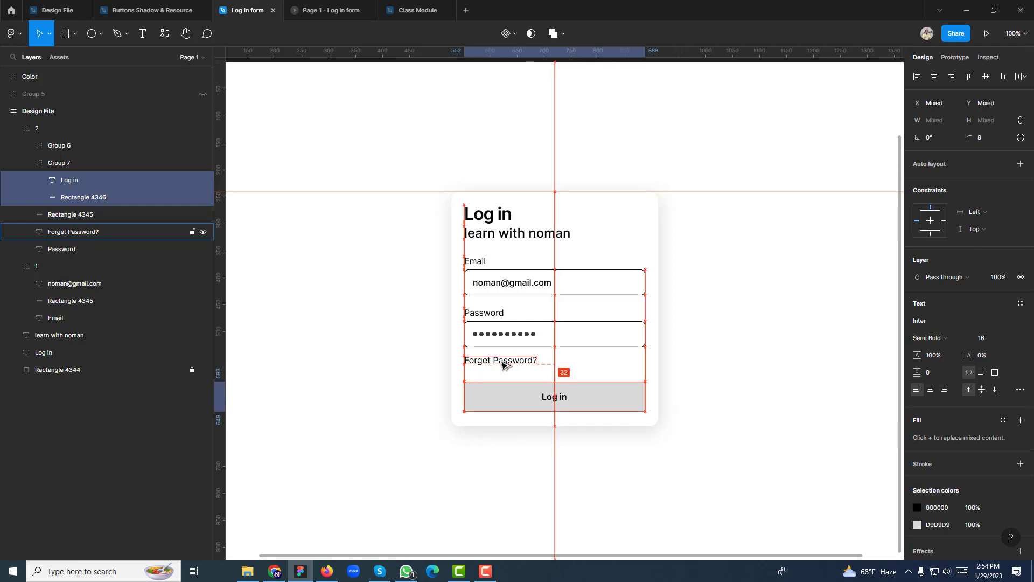
pyautogui.click(530, 434)
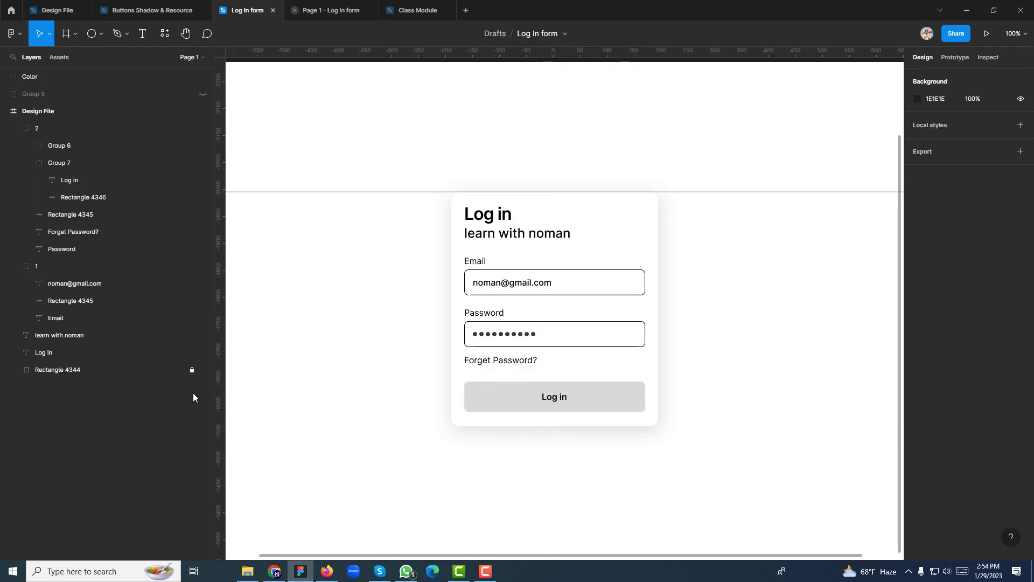
# Unlock the white card and measure the spacing between the Log in button and the card edges
pyautogui.click(192, 370)
pyautogui.click(560, 419)
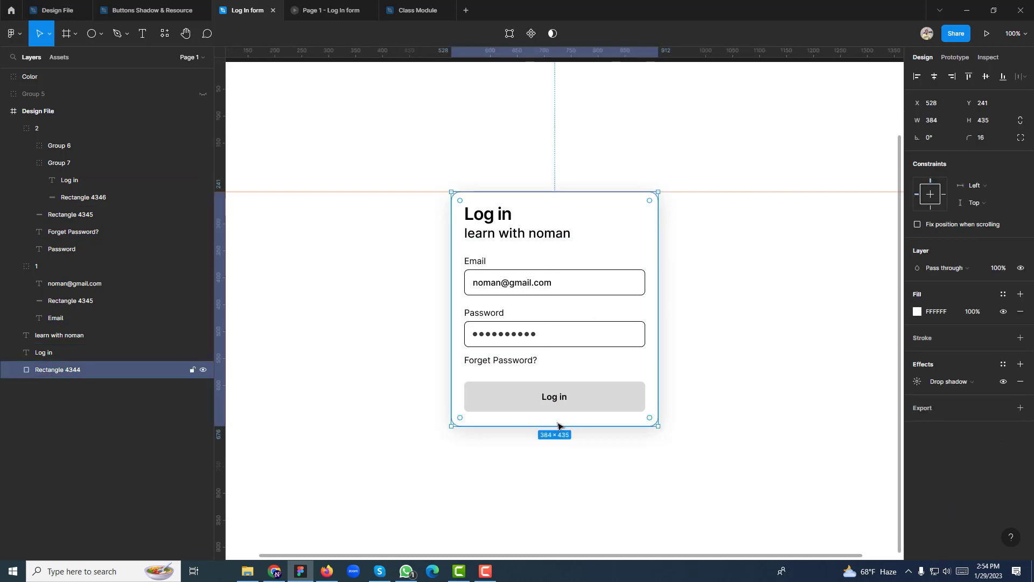
pyautogui.keyDown('ctrl'); pyautogui.click(586, 409); pyautogui.keyUp('ctrl')
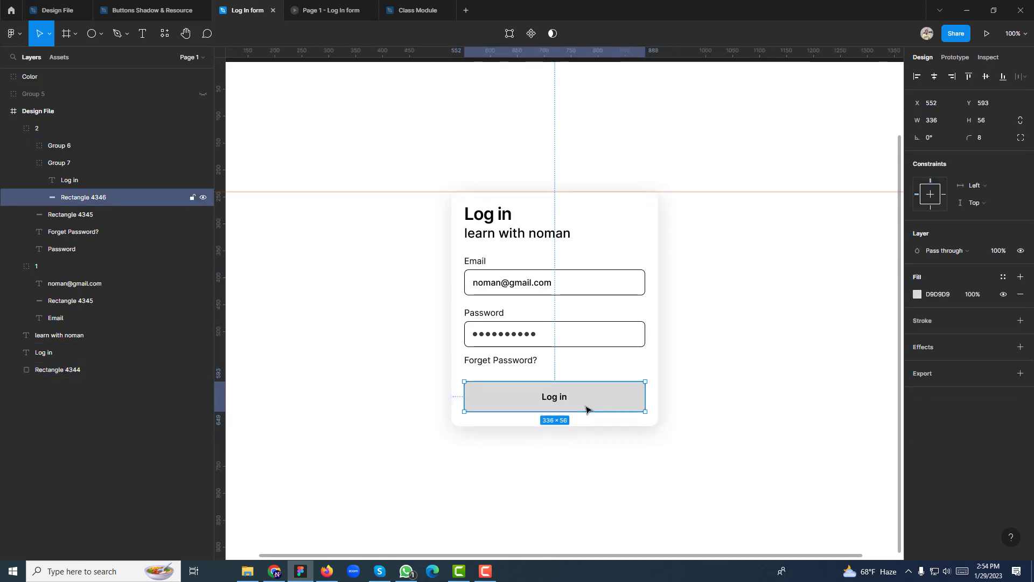
pyautogui.press('alt')
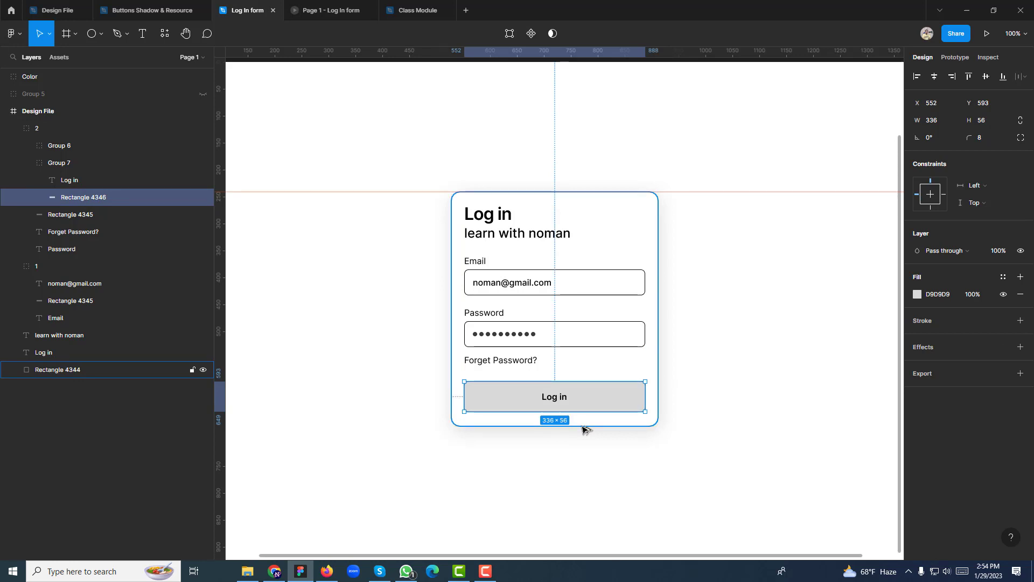
pyautogui.press('alt')
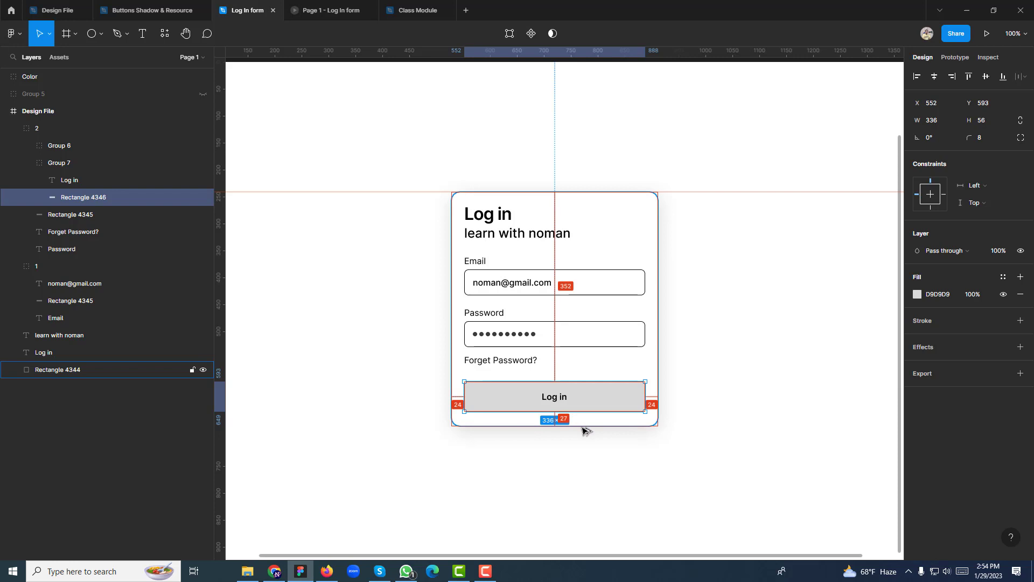
pyautogui.click(581, 428)
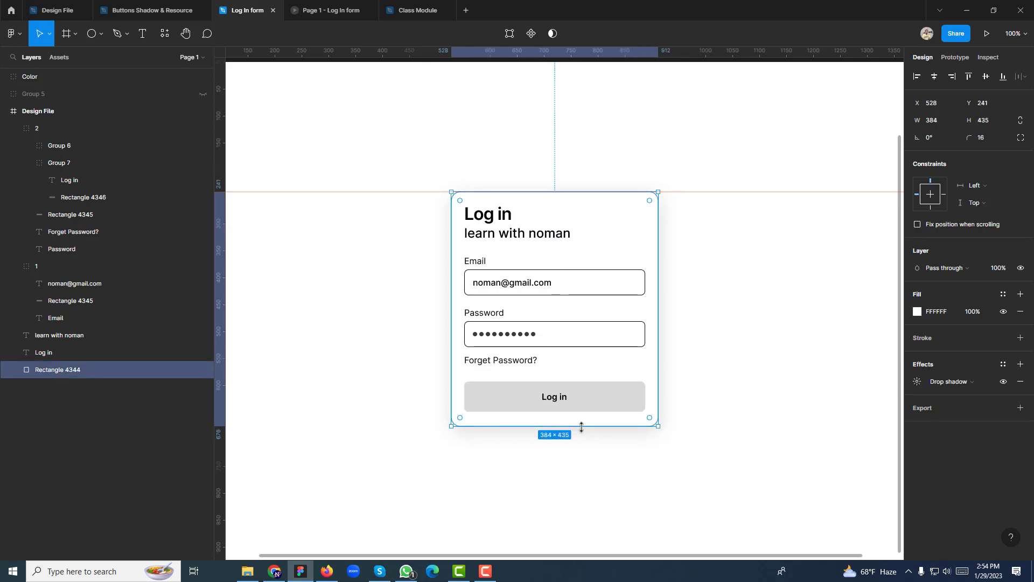
pyautogui.press('alt')
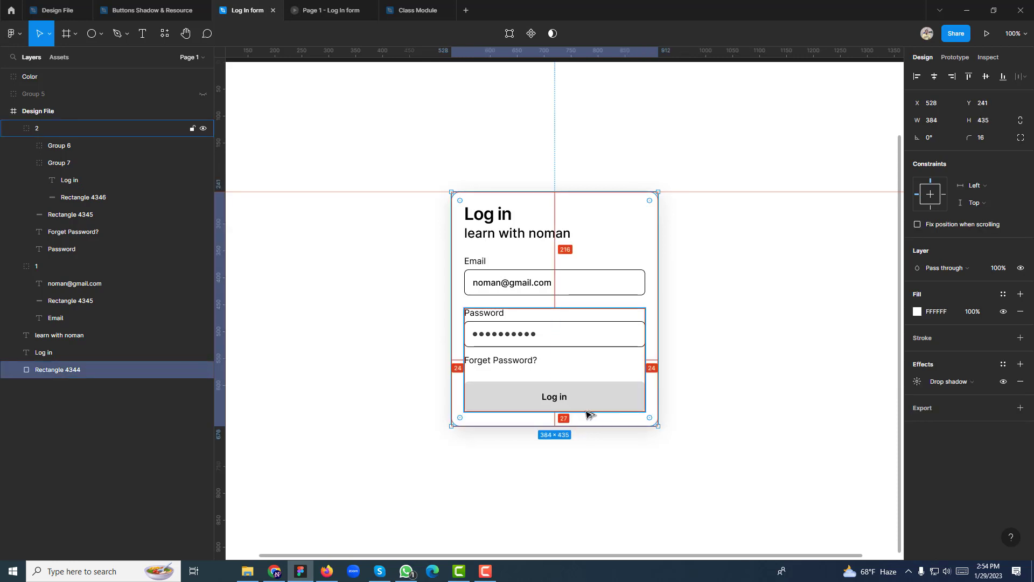
# Change the card's height from 435 to 432
pyautogui.click(991, 123)
pyautogui.moveTo(991, 125); pyautogui.dragTo(969, 126)
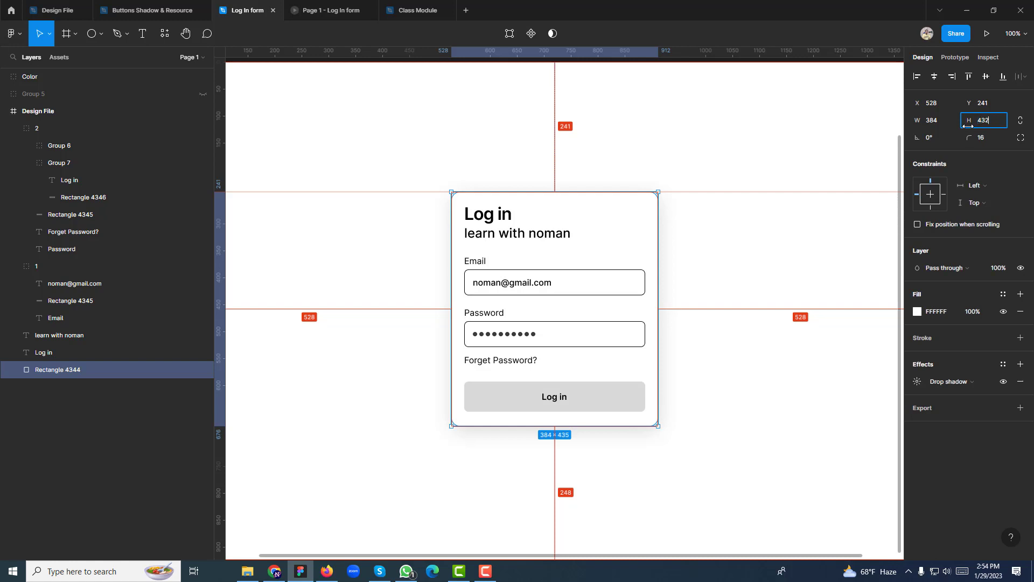
pyautogui.write('432')
pyautogui.press('Return')
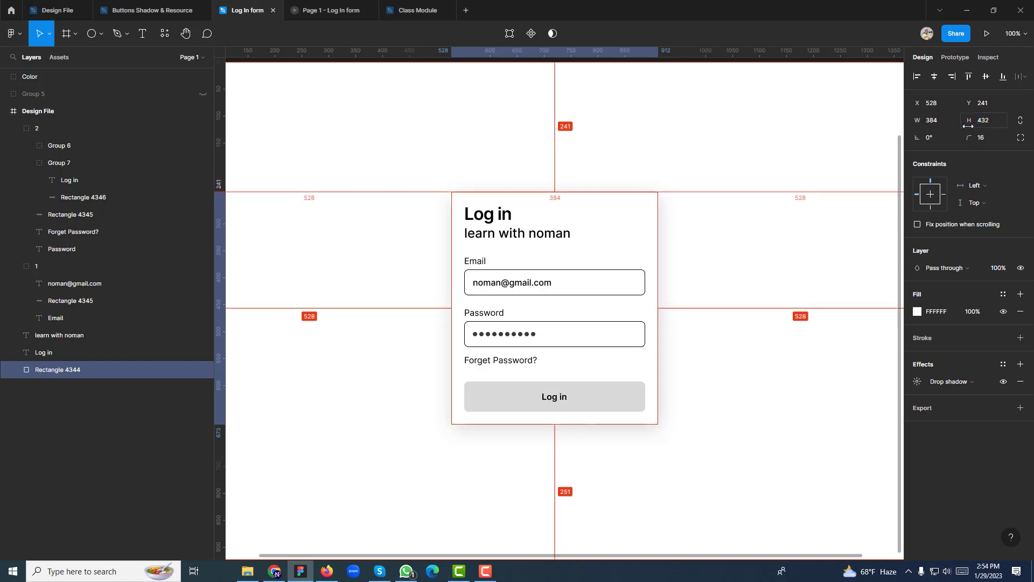
pyautogui.click(574, 404)
pyautogui.click(570, 427)
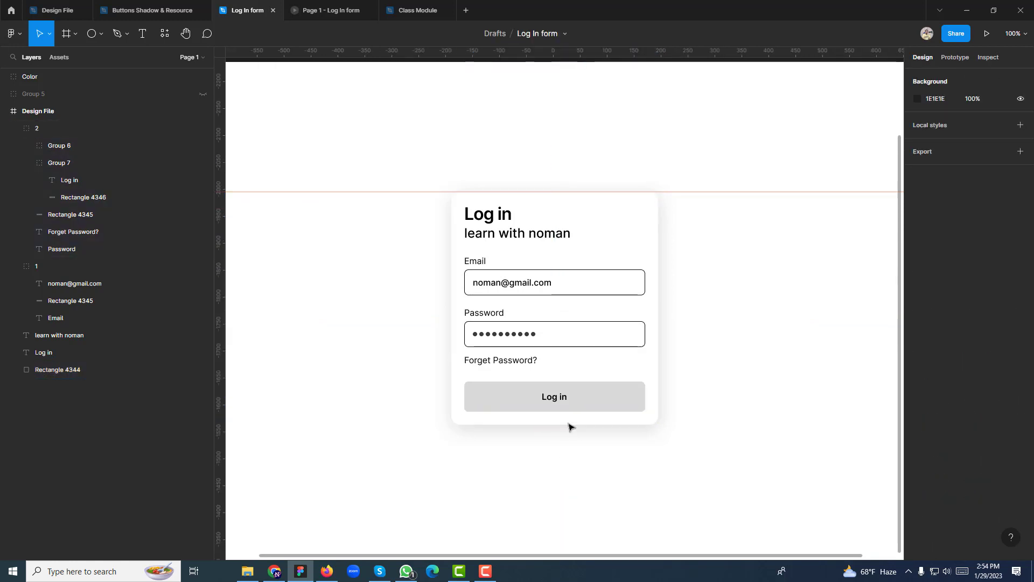
pyautogui.hotkey('ctrl', '+')
pyautogui.scroll(-2, 607, 450)
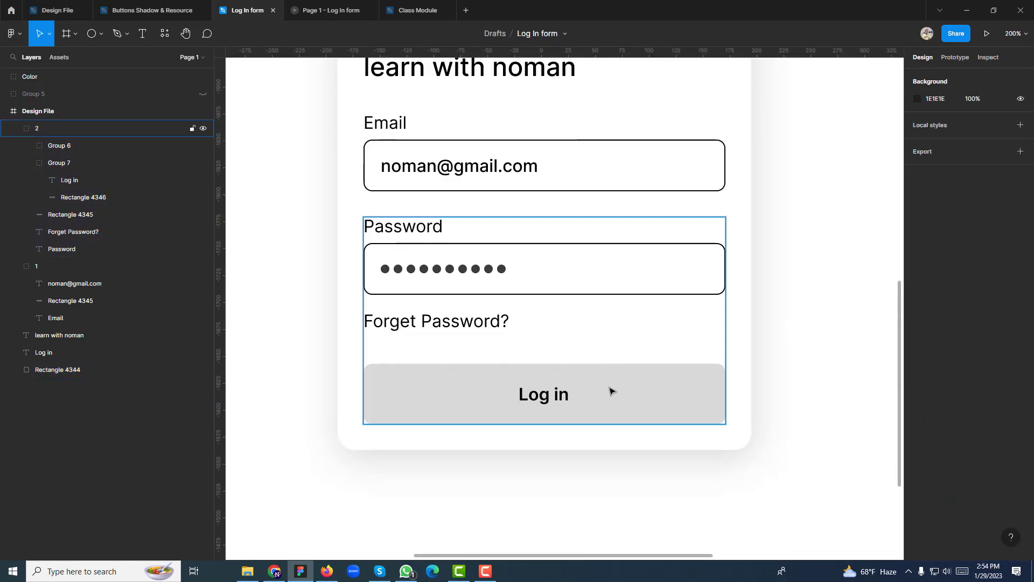
pyautogui.keyDown('ctrl'); pyautogui.click(610, 390); pyautogui.keyUp('ctrl')
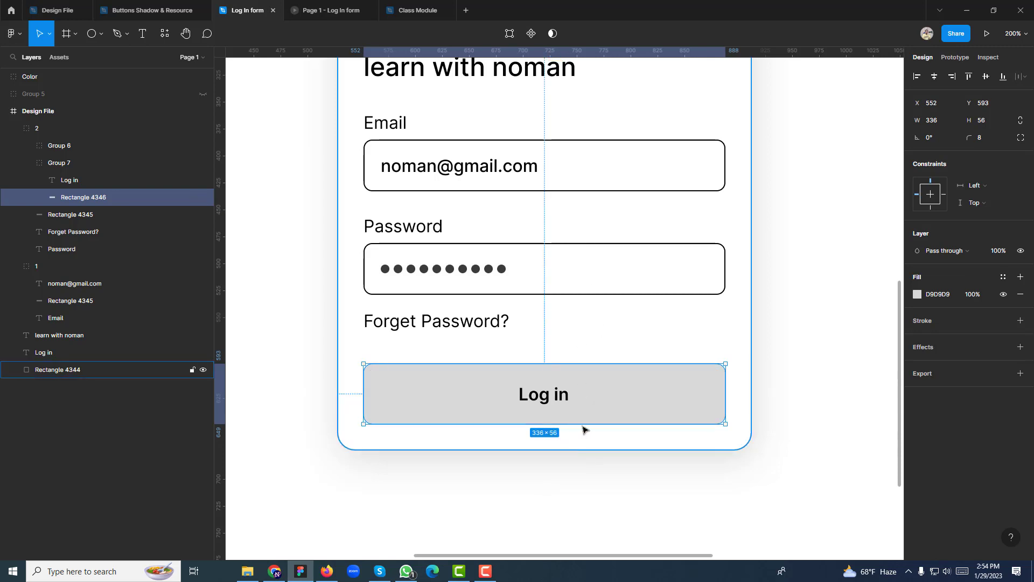
pyautogui.hotkey('shift', '0')
pyautogui.click(560, 374)
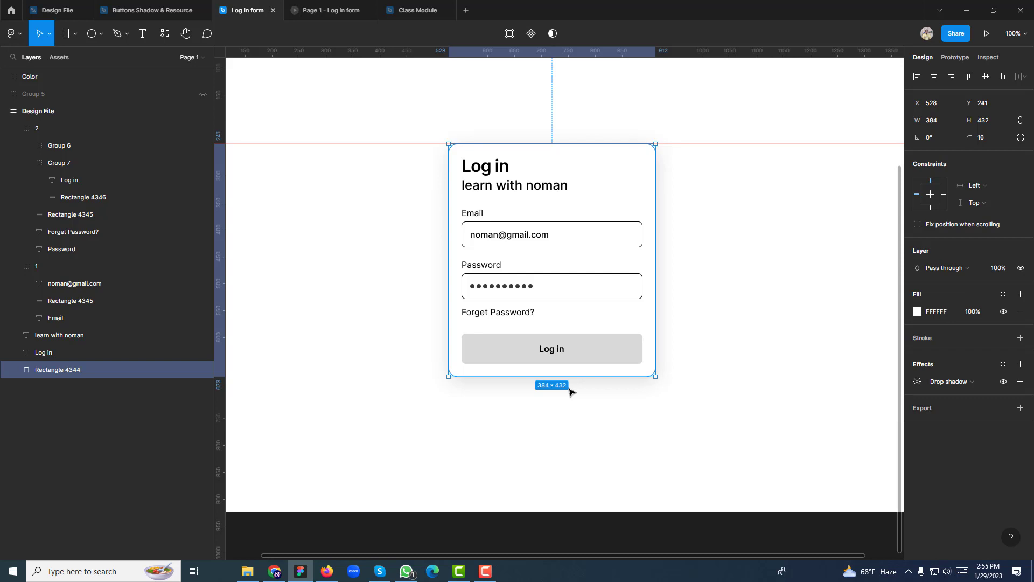
pyautogui.click(578, 460)
pyautogui.moveTo(575, 428); pyautogui.dragTo(563, 447)
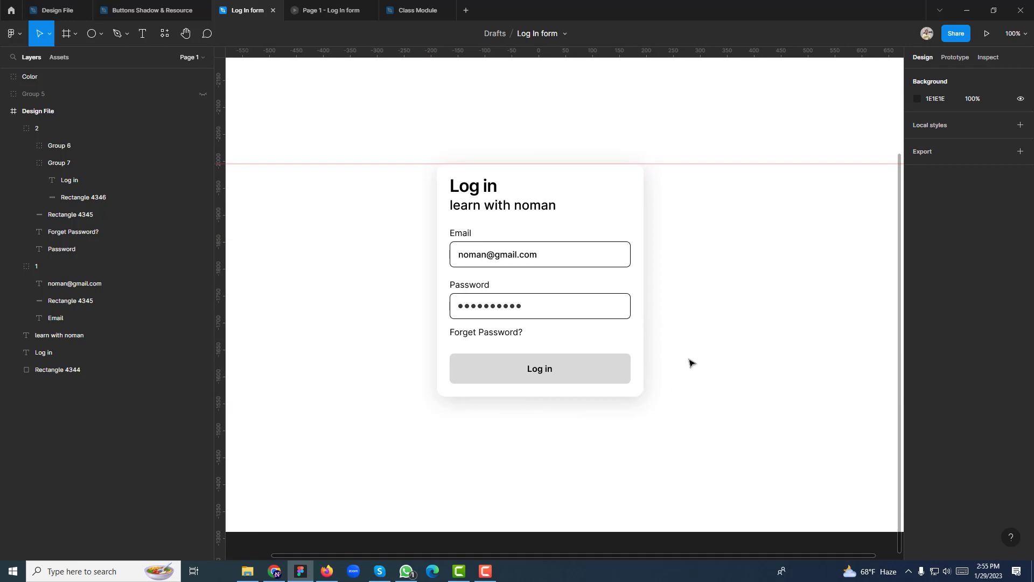
# Move the Color swatch group into the Design File frame
pyautogui.click(714, 177)
pyautogui.click(712, 187)
pyautogui.moveTo(703, 184); pyautogui.dragTo(704, 335)
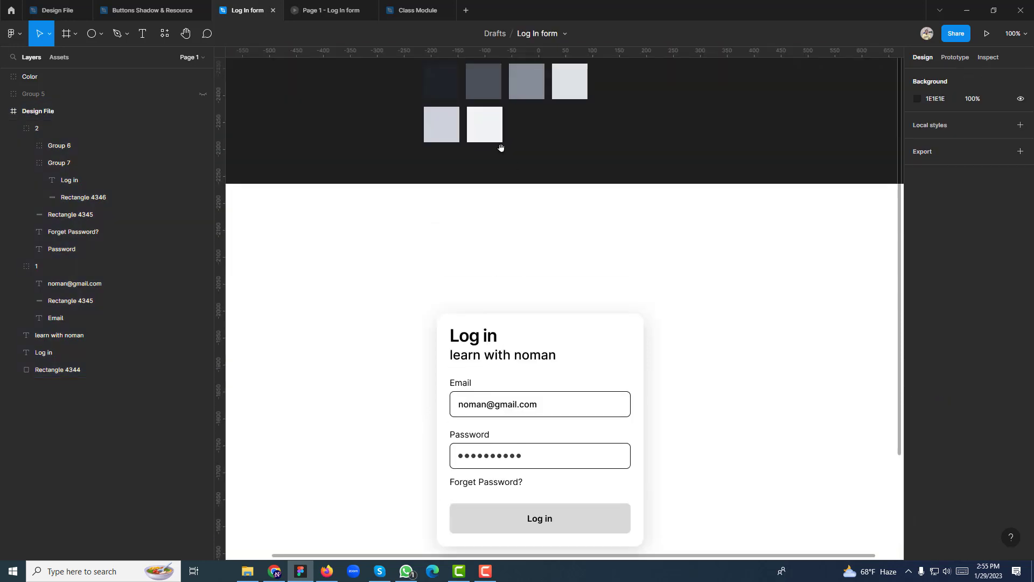
pyautogui.moveTo(400, 103); pyautogui.dragTo(625, 172)
pyautogui.moveTo(530, 121); pyautogui.dragTo(544, 260)
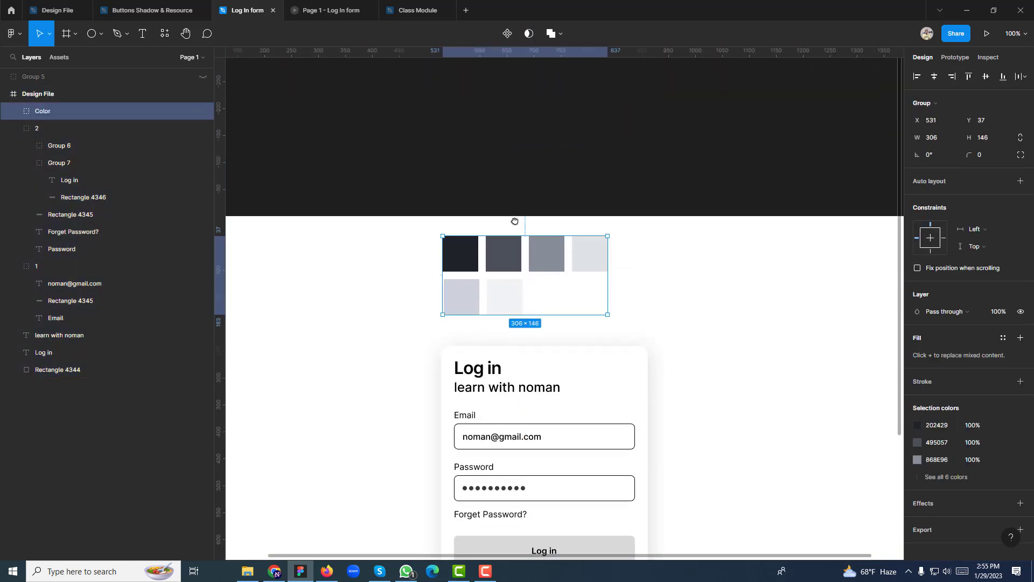
pyautogui.scroll(-2, 543, 219)
pyautogui.click(726, 249)
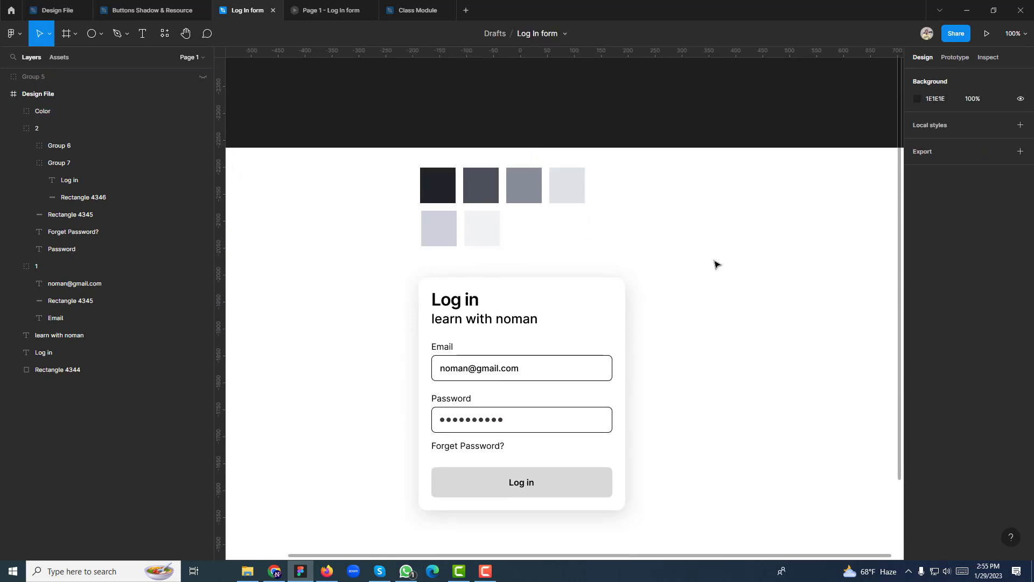
# Fill the Log in button with the dark 202429 swatch, sampled with the eyedropper
pyautogui.keyDown('ctrl'); pyautogui.click(468, 484); pyautogui.keyUp('ctrl')
pyautogui.click(917, 294)
pyautogui.click(790, 440)
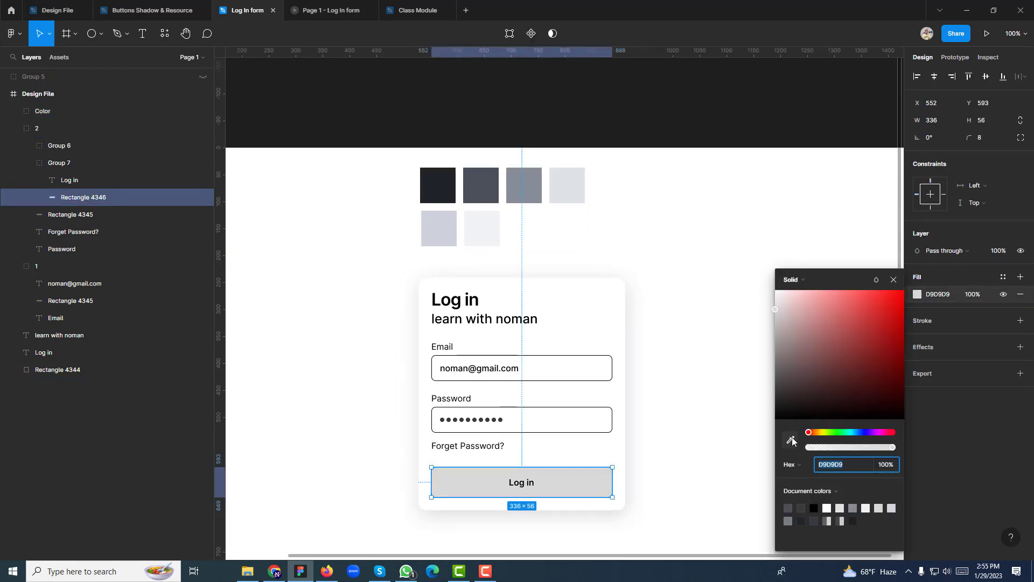
pyautogui.click(481, 189)
pyautogui.press('Escape')
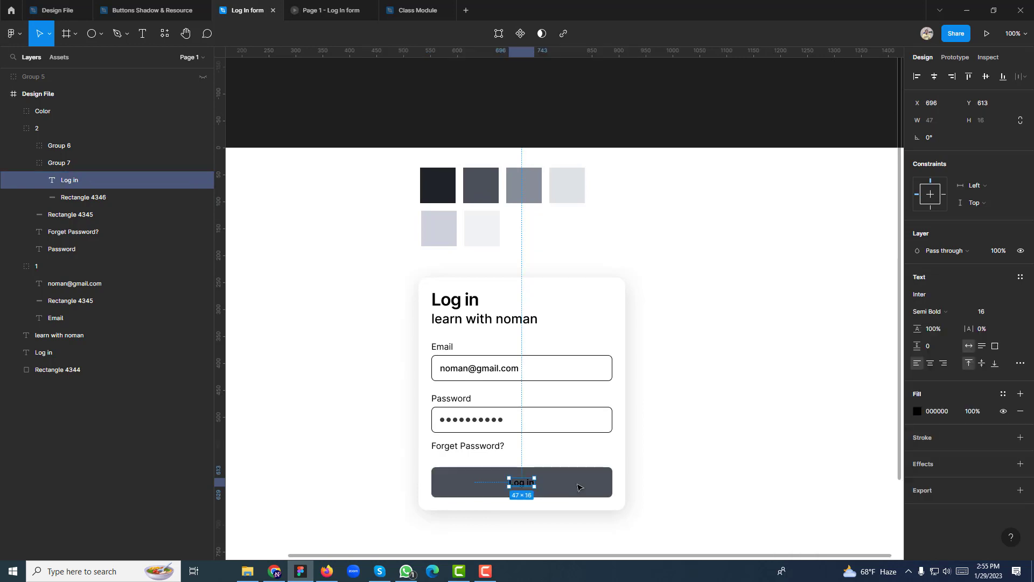
pyautogui.click(917, 294)
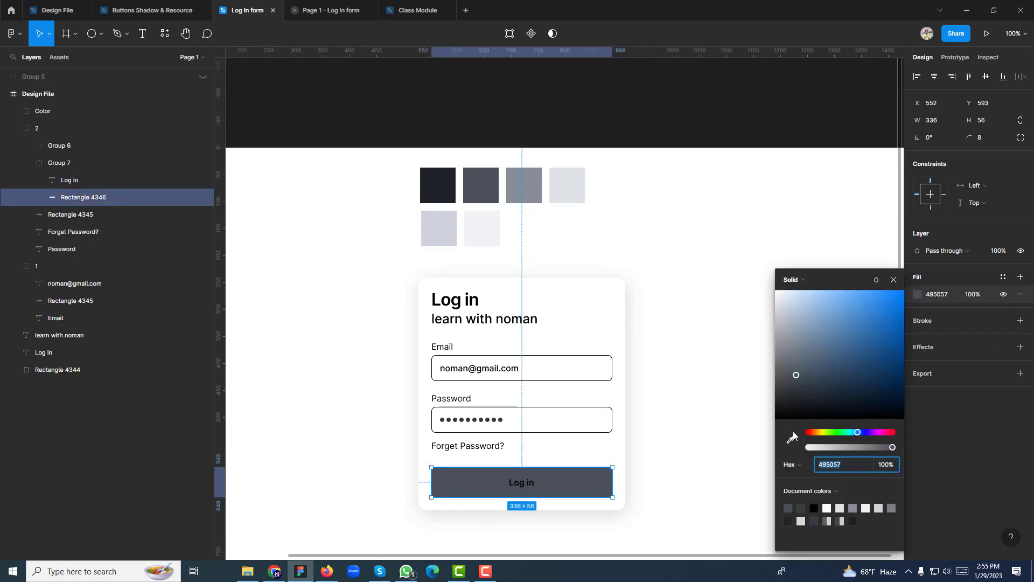
pyautogui.click(790, 439)
pyautogui.click(440, 191)
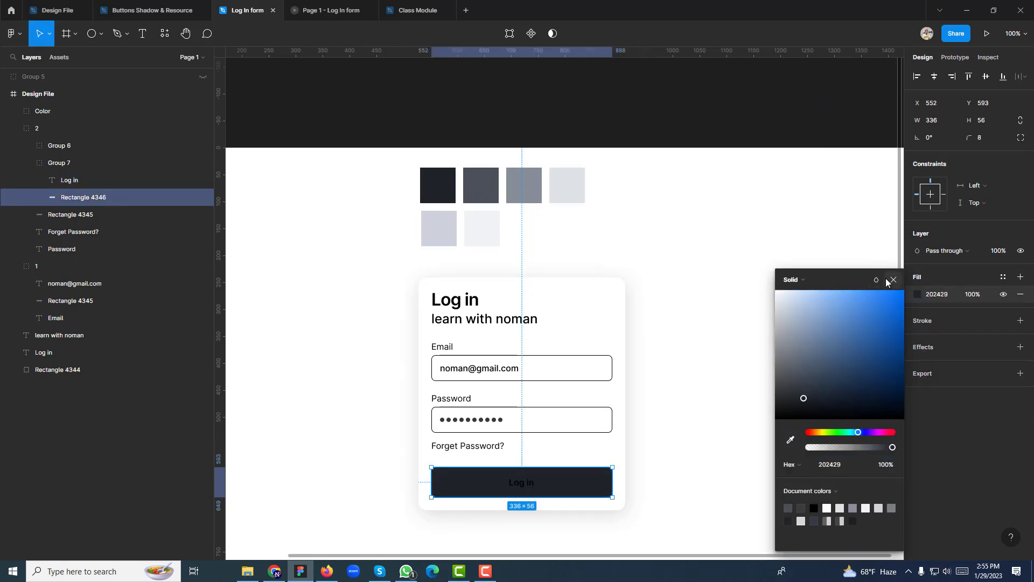
pyautogui.click(893, 280)
# Change the Log in label from black to near-white FAFAFA
pyautogui.click(514, 485)
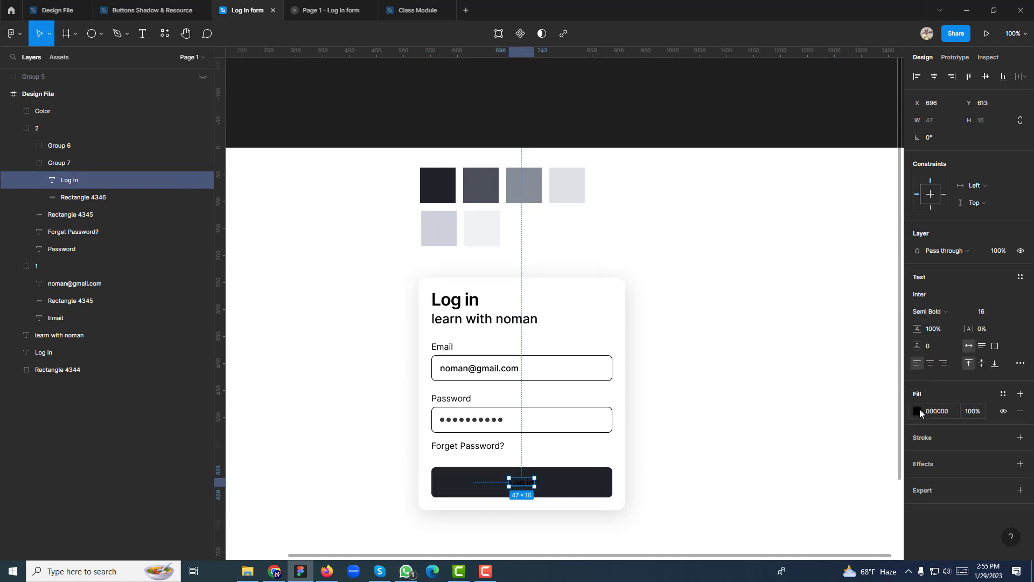
pyautogui.click(917, 411)
pyautogui.moveTo(836, 362); pyautogui.dragTo(671, 203)
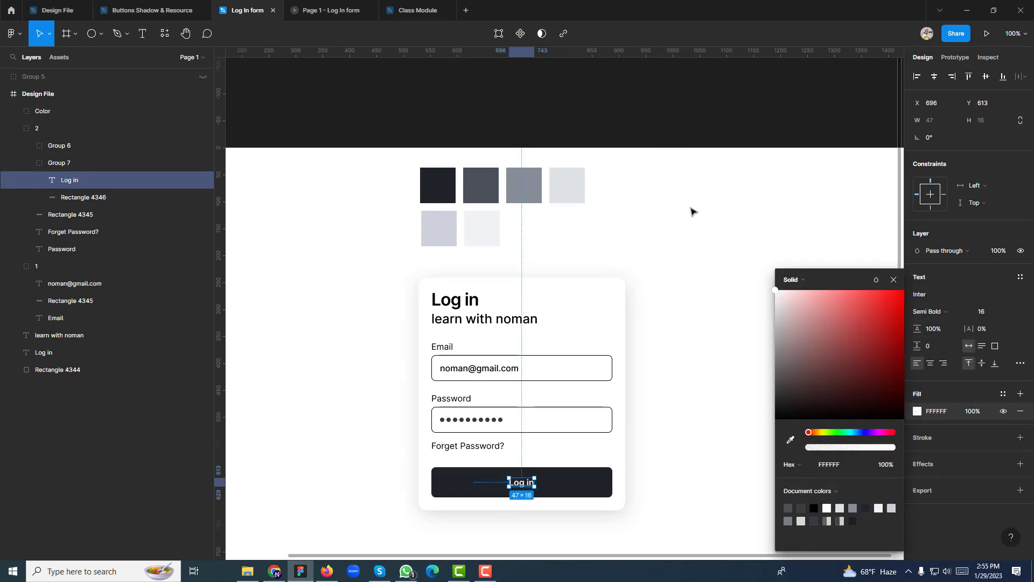
pyautogui.click(691, 209)
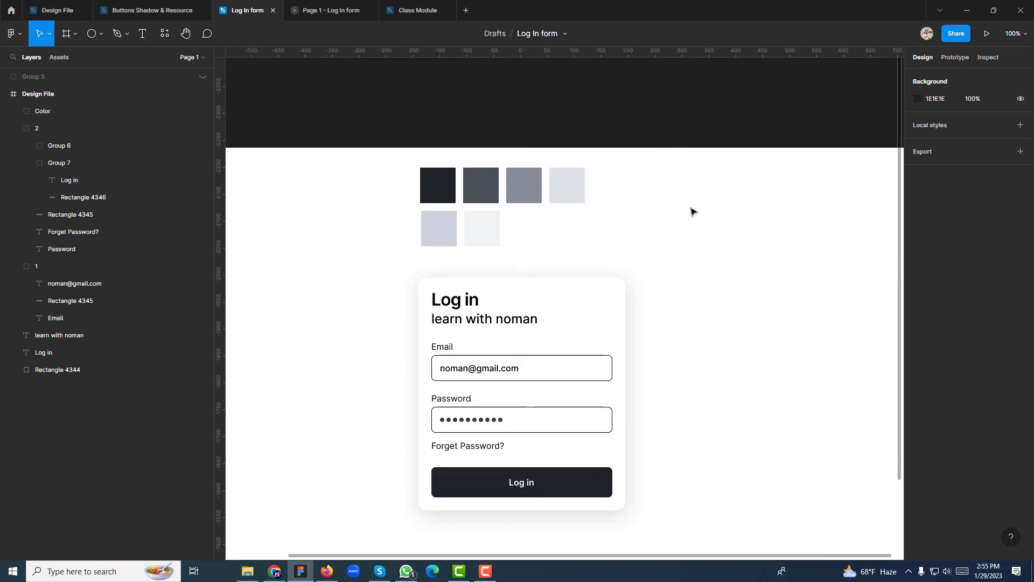
pyautogui.keyDown('ctrl'); pyautogui.click(518, 484); pyautogui.keyUp('ctrl')
pyautogui.click(917, 411)
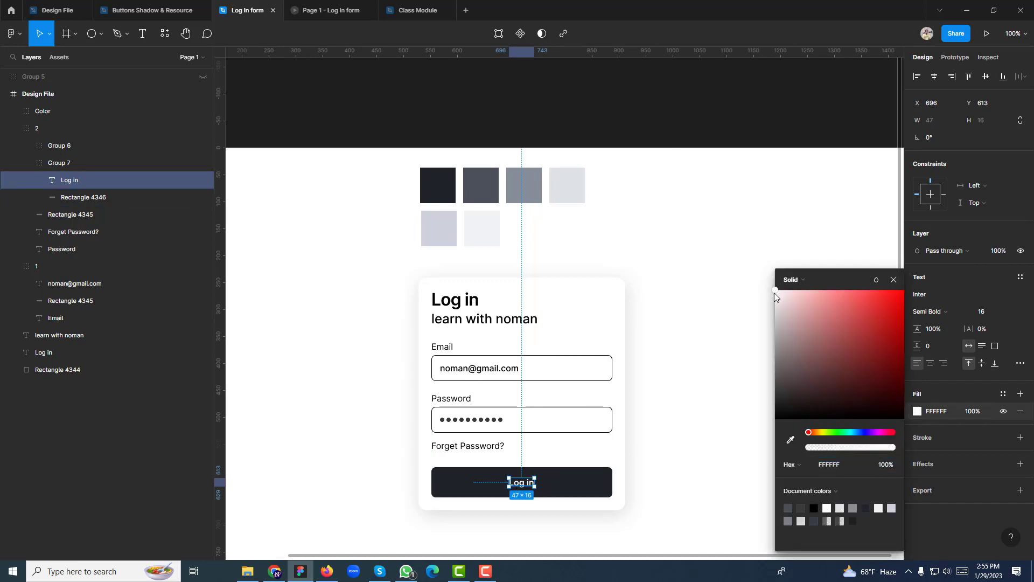
pyautogui.moveTo(775, 291); pyautogui.dragTo(748, 235)
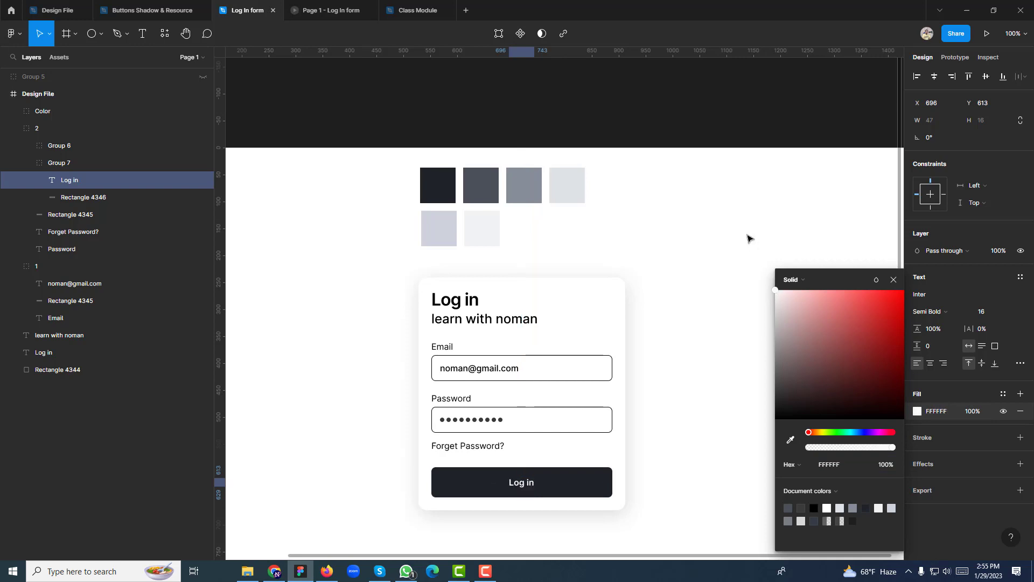
pyautogui.click(894, 280)
pyautogui.click(455, 445)
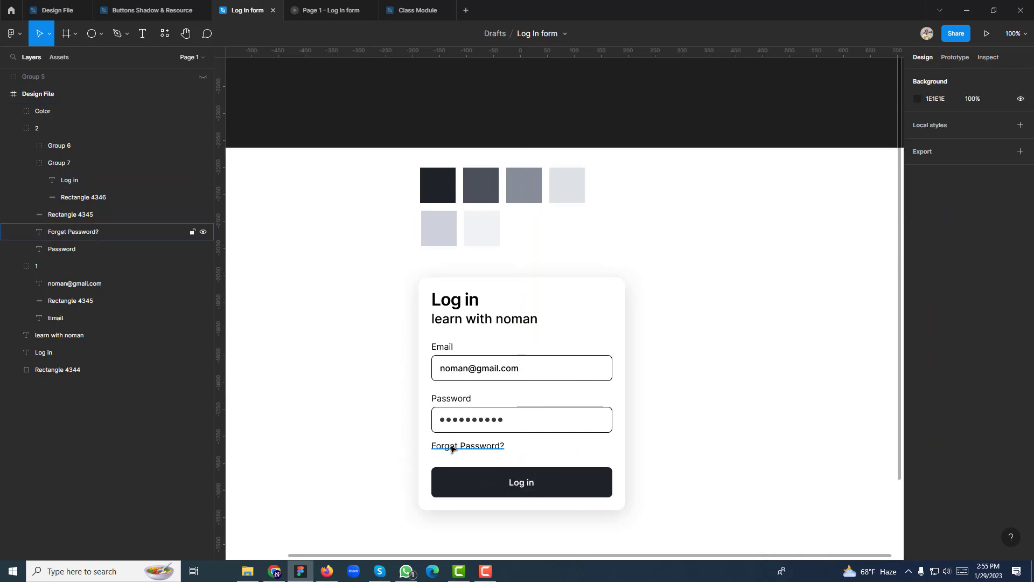
# Recolour the Forget Password?, Password and Email labels to a slightly darkened 868E96 grey
pyautogui.keyDown('shift'); pyautogui.click(451, 399); pyautogui.keyUp('shift')
pyautogui.keyDown('shift'); pyautogui.click(440, 346); pyautogui.keyUp('shift')
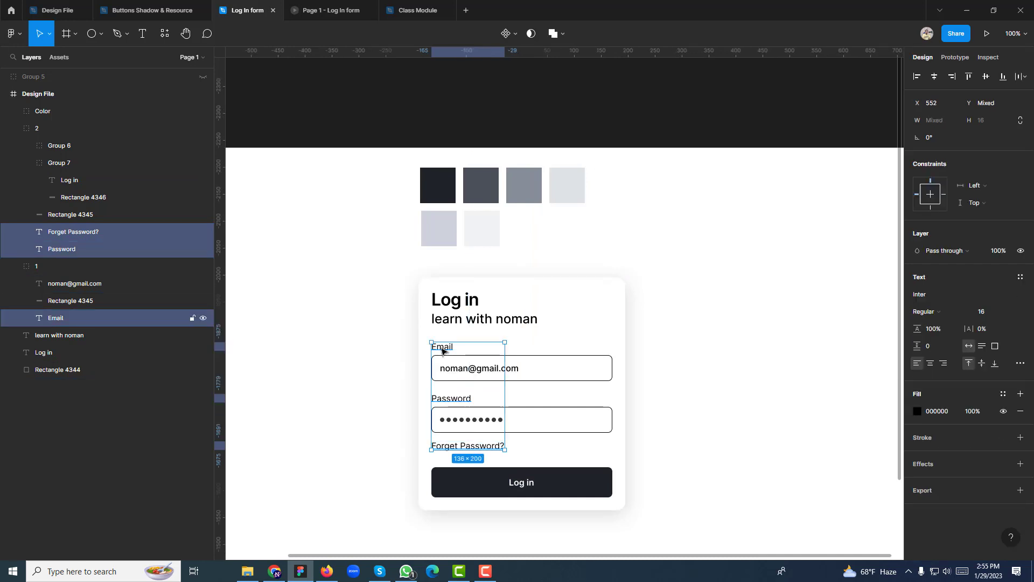
pyautogui.click(917, 411)
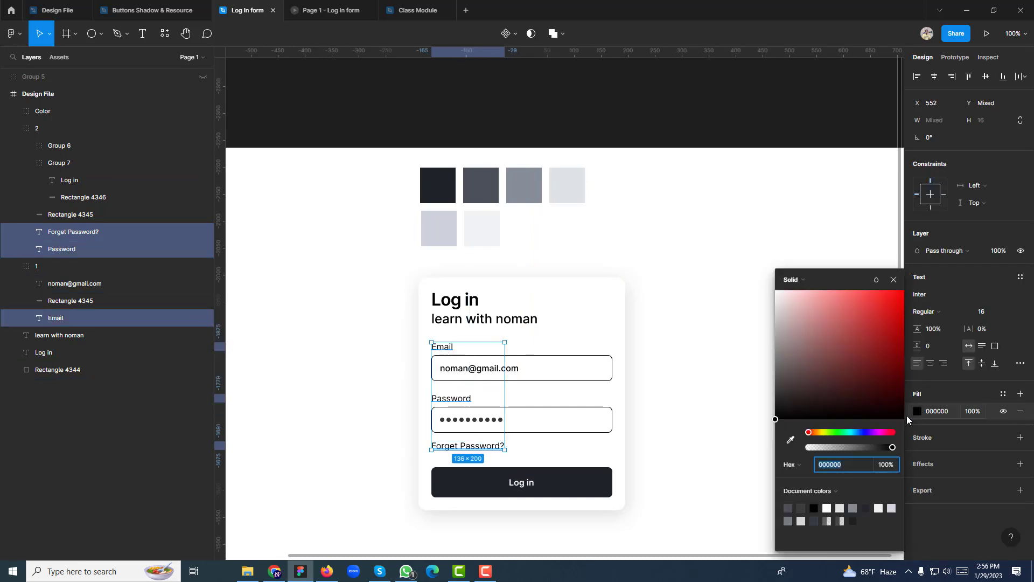
pyautogui.click(790, 440)
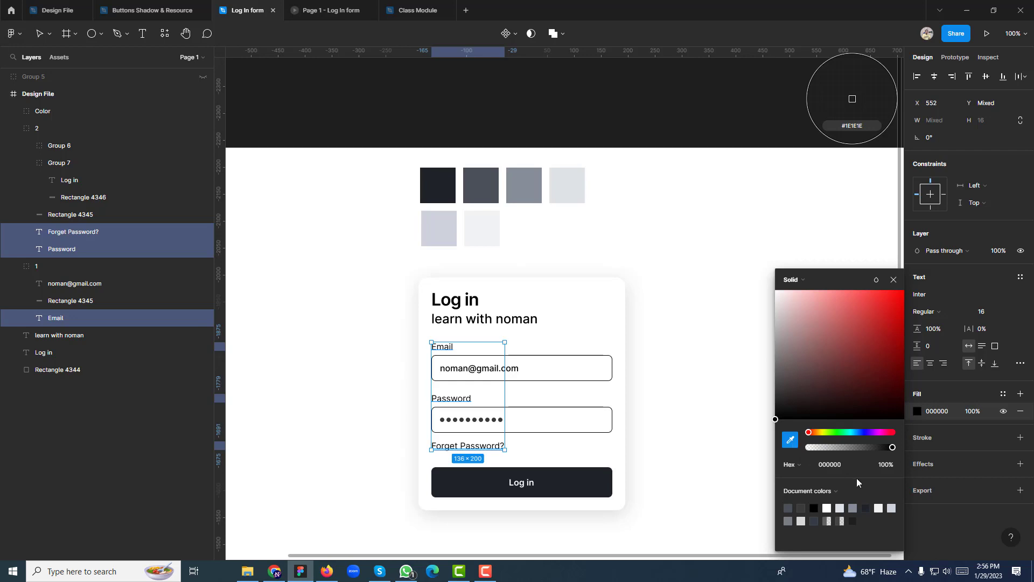
pyautogui.click(523, 182)
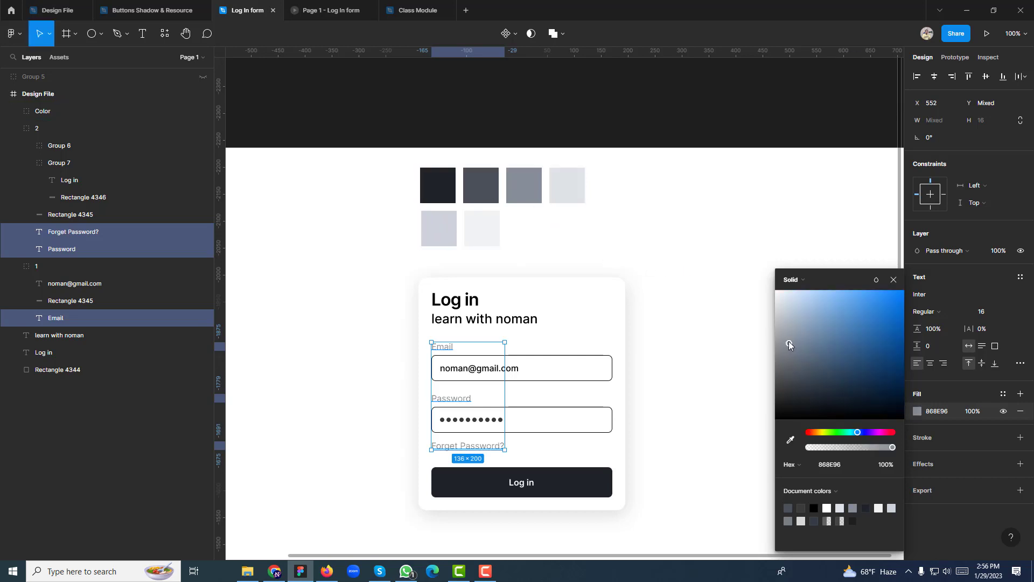
pyautogui.moveTo(788, 341); pyautogui.dragTo(787, 358)
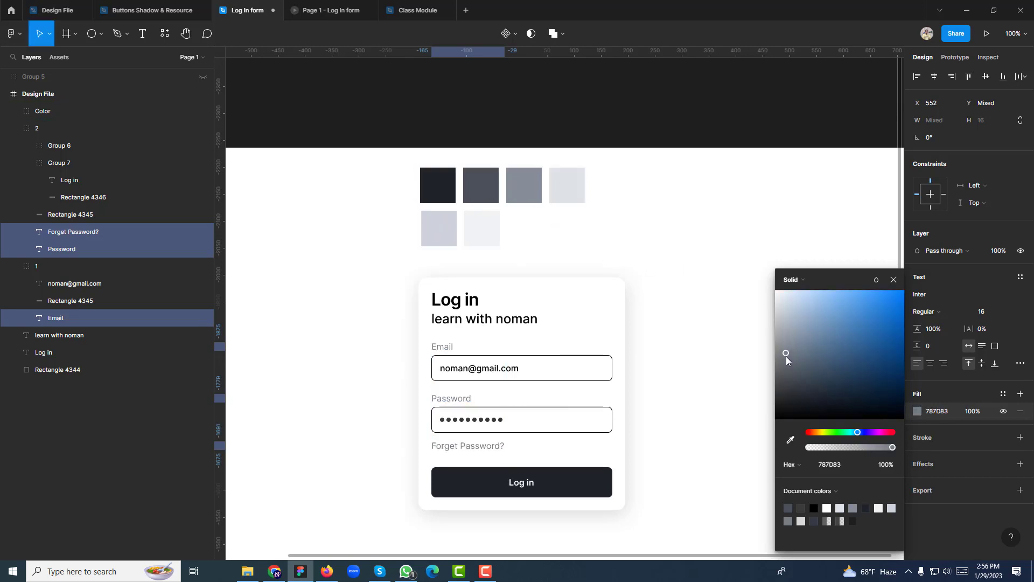
pyautogui.click(893, 279)
pyautogui.press('Escape')
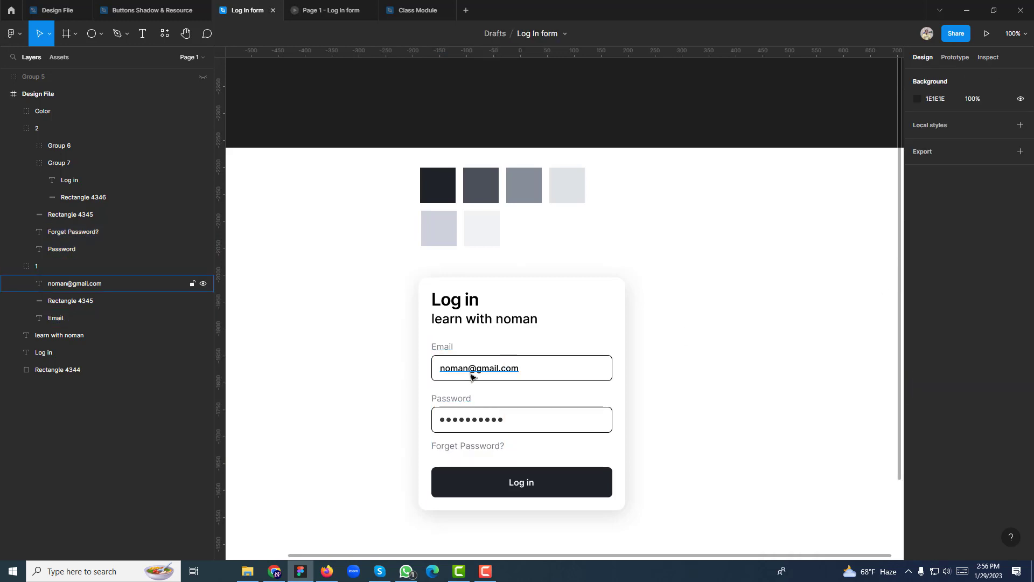
# Set the sample email text in the field to grey 495057
pyautogui.keyDown('ctrl'); pyautogui.click(473, 371); pyautogui.keyUp('ctrl')
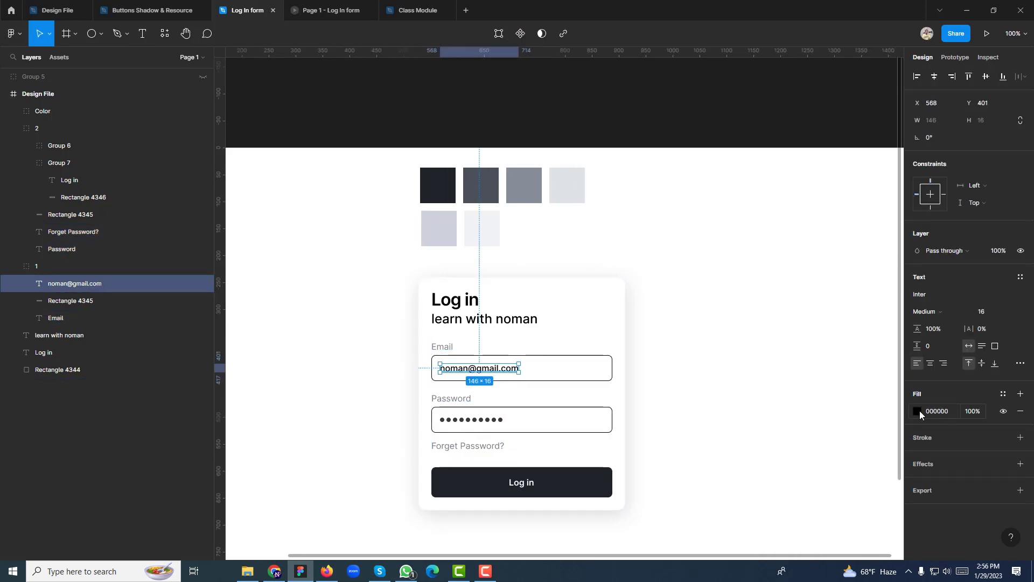
pyautogui.click(917, 411)
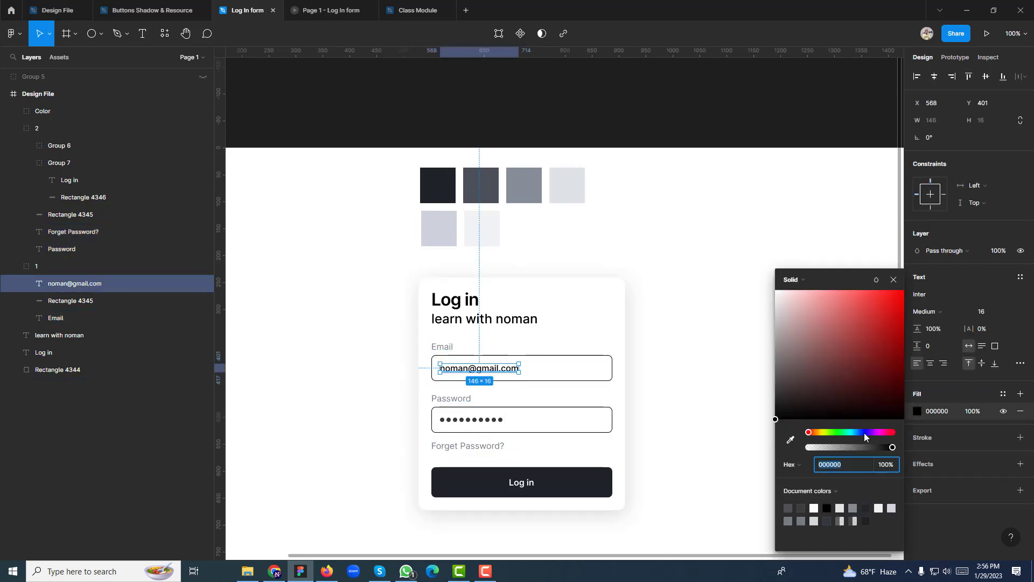
pyautogui.click(534, 195)
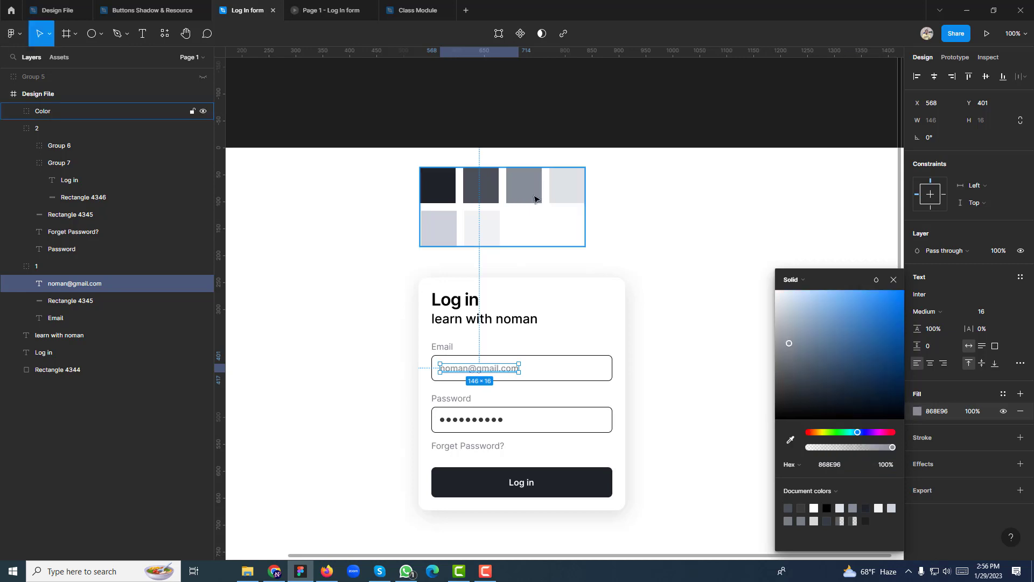
pyautogui.click(791, 439)
pyautogui.click(491, 181)
pyautogui.click(681, 228)
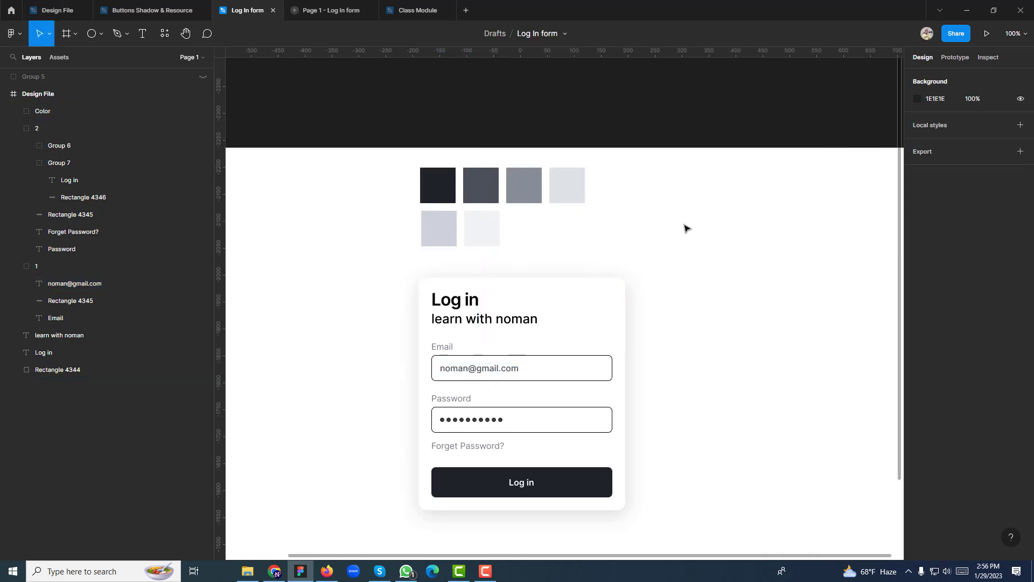
# Colour the password dots group with the 495057 grey swatch
pyautogui.click(467, 424)
pyautogui.doubleClick(468, 424)
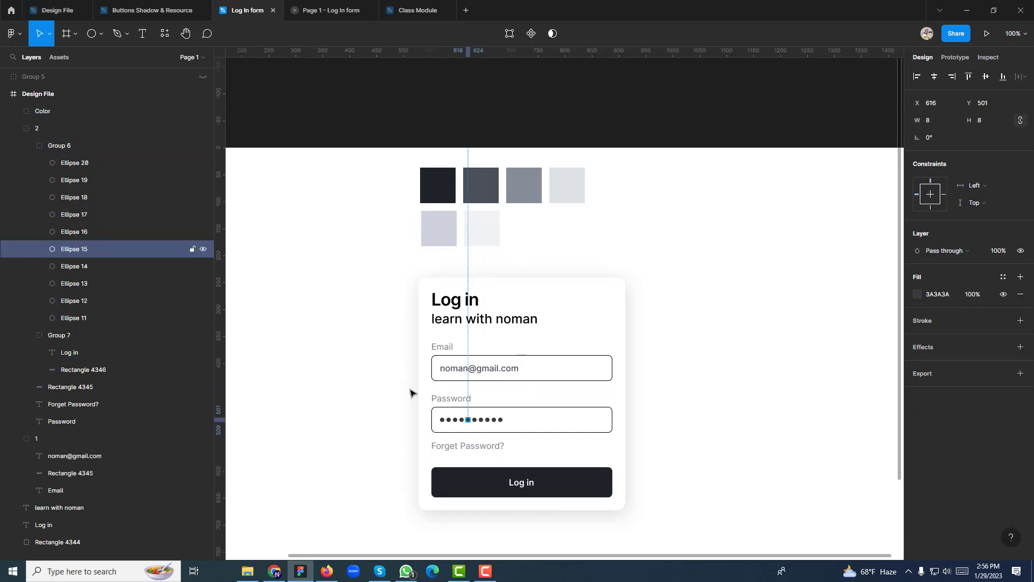
pyautogui.click(47, 143)
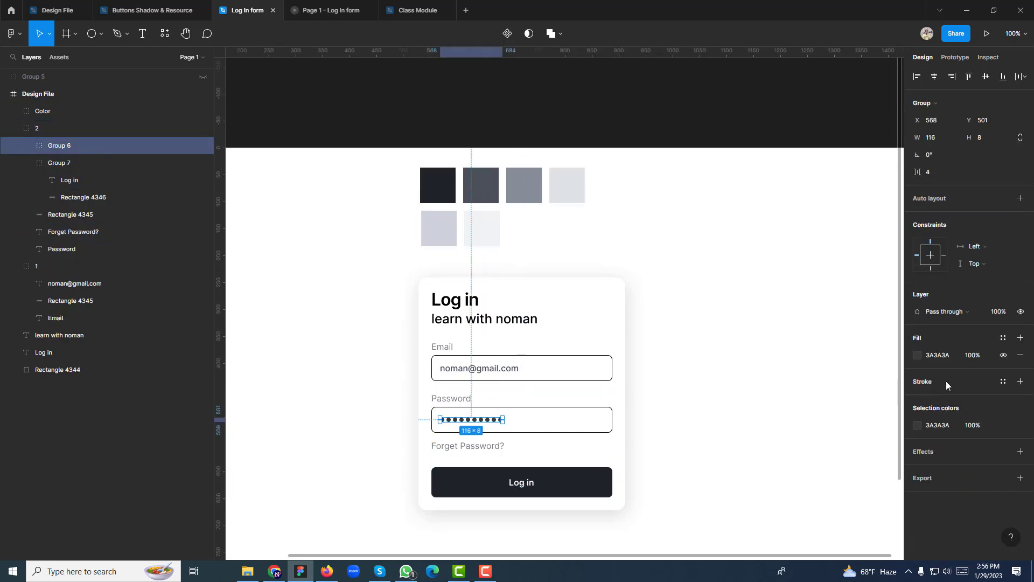
pyautogui.click(916, 354)
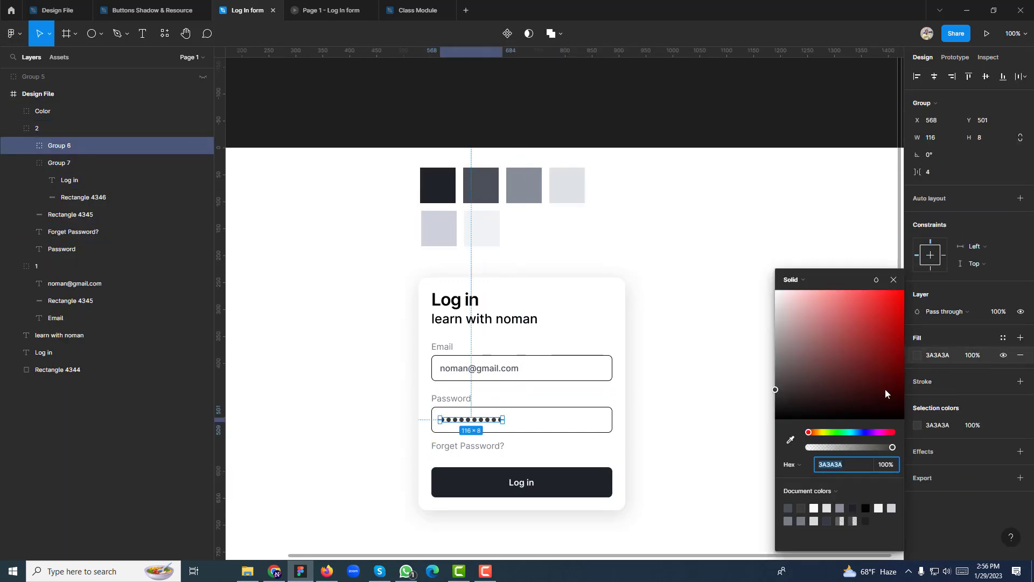
pyautogui.click(790, 440)
pyautogui.click(475, 176)
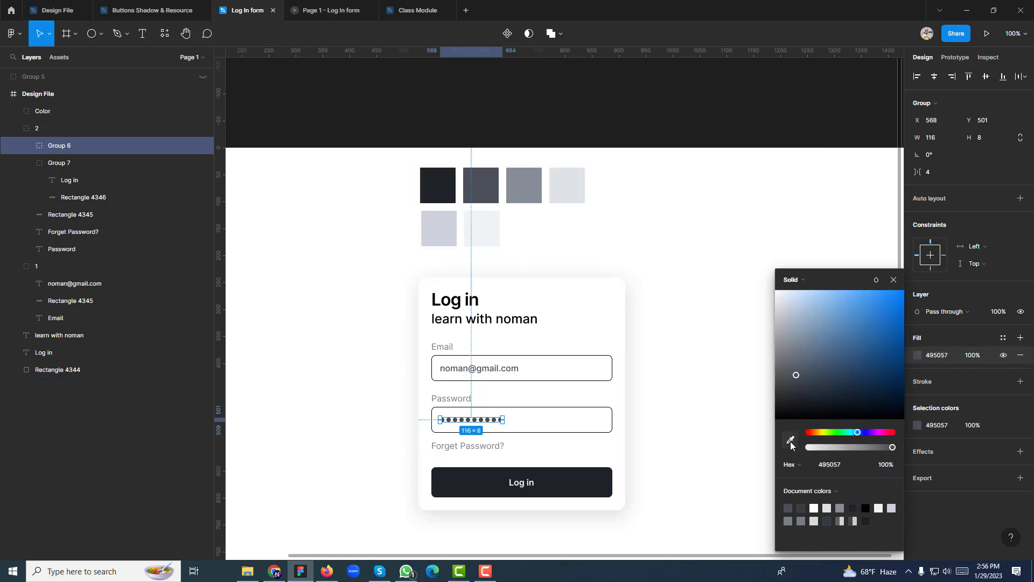
pyautogui.press('i')
pyautogui.press('Escape')
pyautogui.click(680, 259)
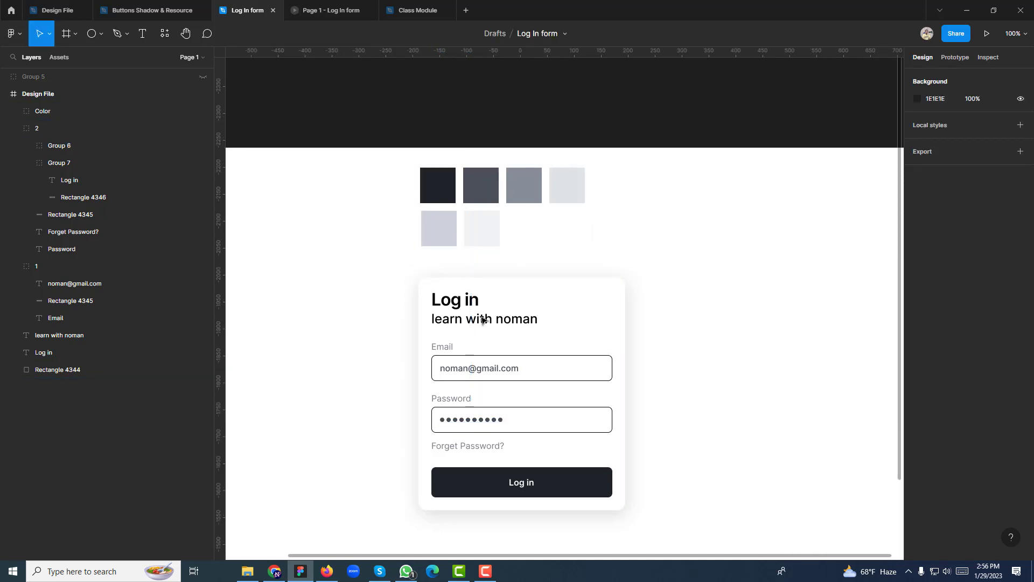
# Give the Log in heading near-black 202429 and the subtitle grey 495057
pyautogui.click(454, 303)
pyautogui.press('i')
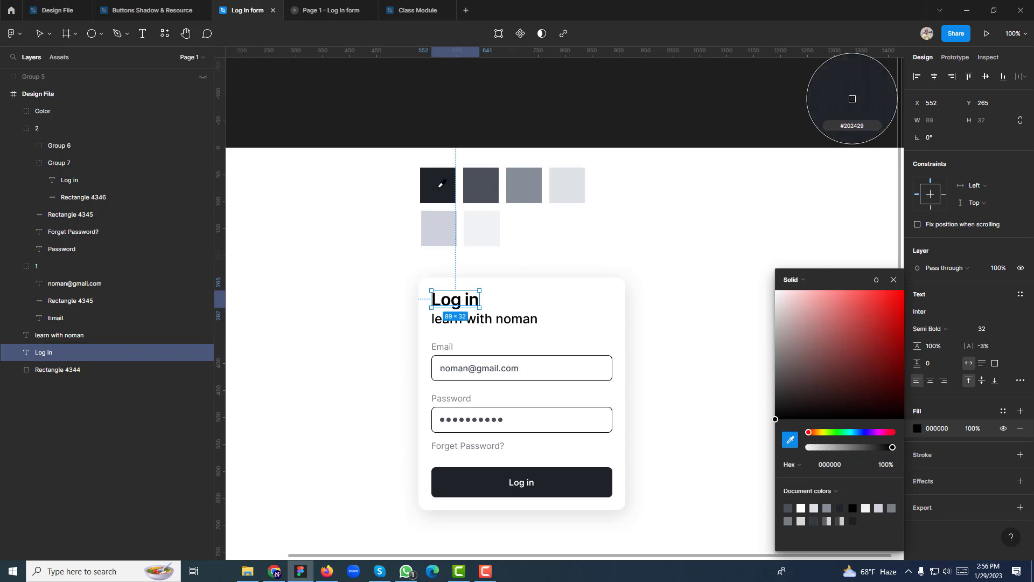
pyautogui.click(439, 182)
pyautogui.click(505, 321)
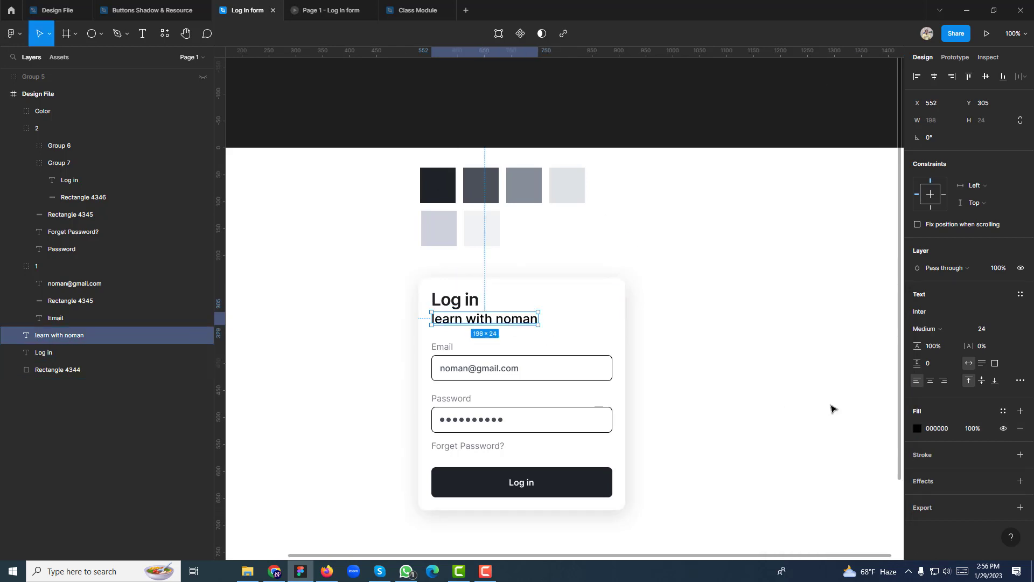
pyautogui.click(917, 428)
pyautogui.click(790, 440)
pyautogui.click(485, 188)
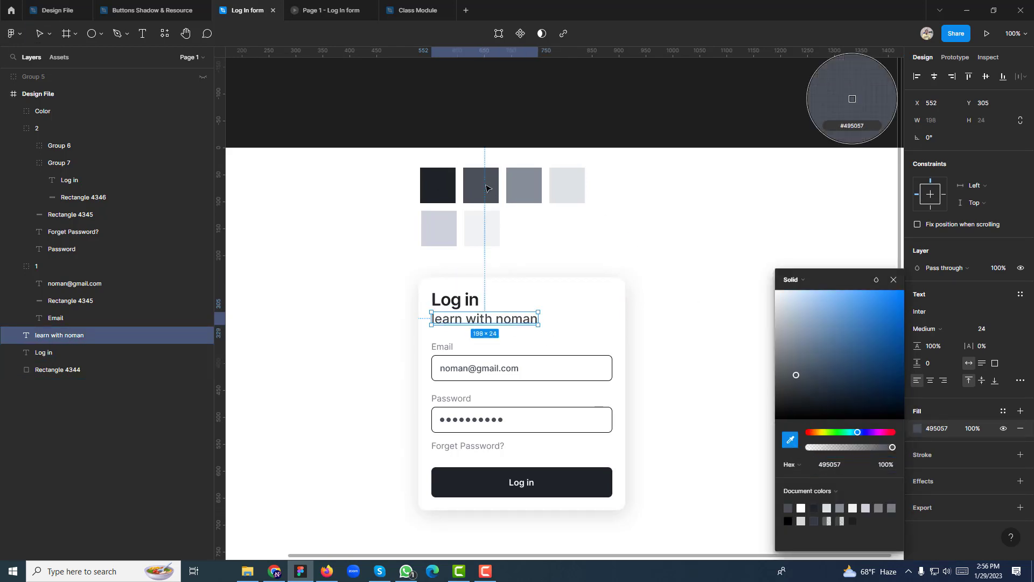
pyautogui.click(683, 266)
pyautogui.moveTo(674, 312); pyautogui.dragTo(676, 290)
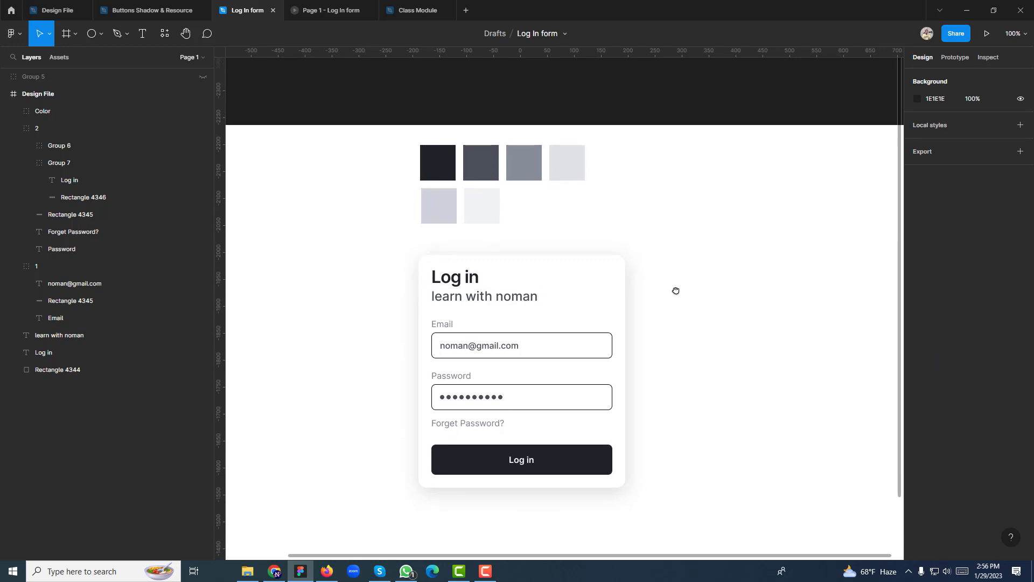
# Give both the Email and Password boxes a #CED4DA border using the eyedropper
pyautogui.keyDown('ctrl'); pyautogui.click(541, 333); pyautogui.keyUp('ctrl')
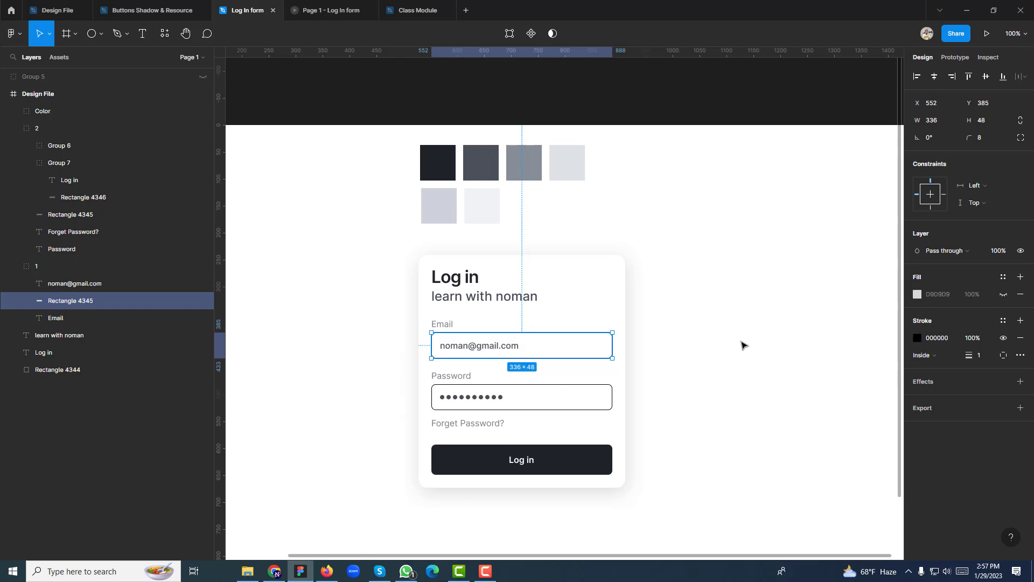
pyautogui.click(689, 341)
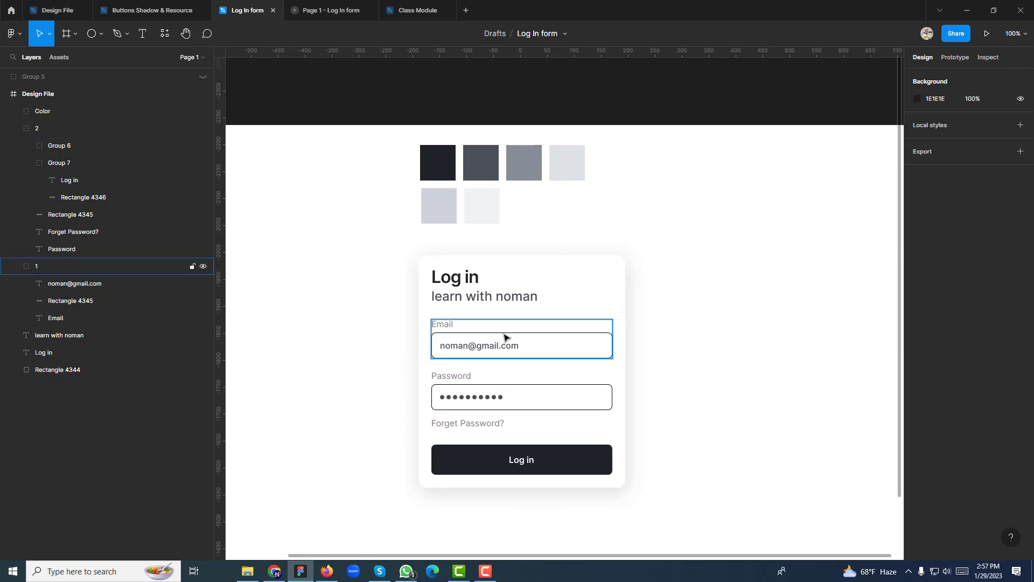
pyautogui.click(544, 344)
pyautogui.keyDown('shift'); pyautogui.click(546, 387); pyautogui.keyUp('shift')
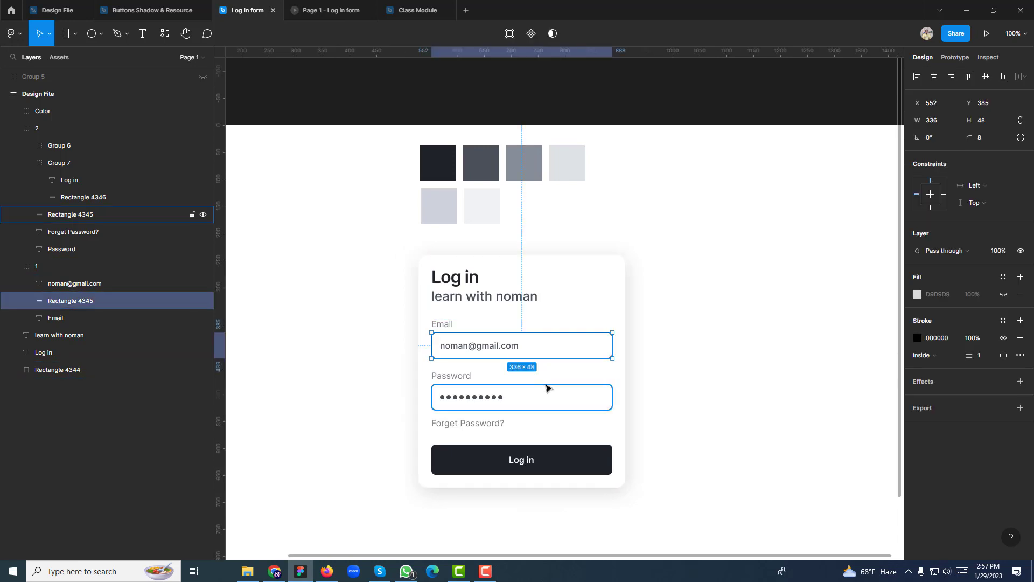
pyautogui.click(917, 338)
pyautogui.click(790, 440)
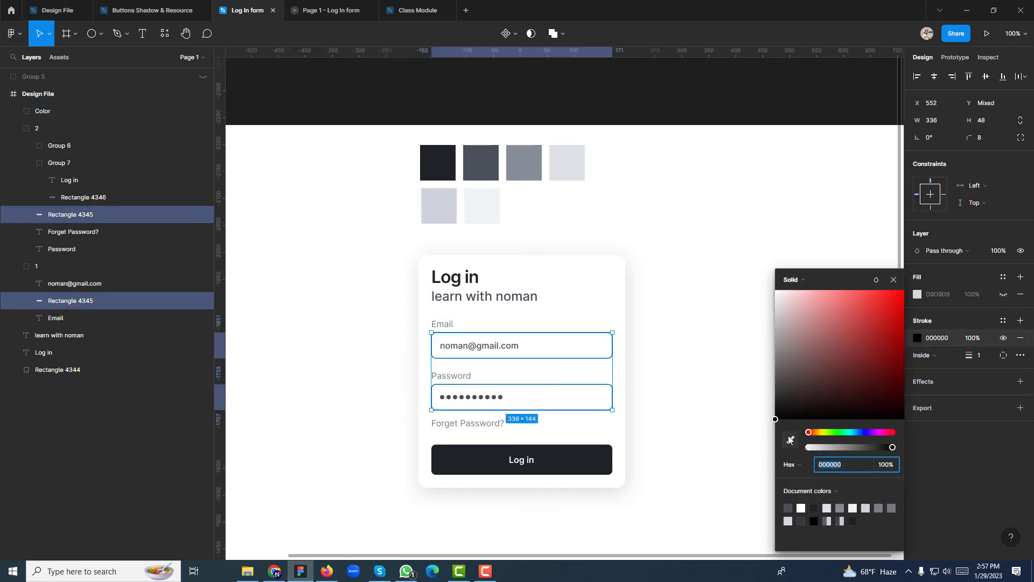
pyautogui.click(579, 154)
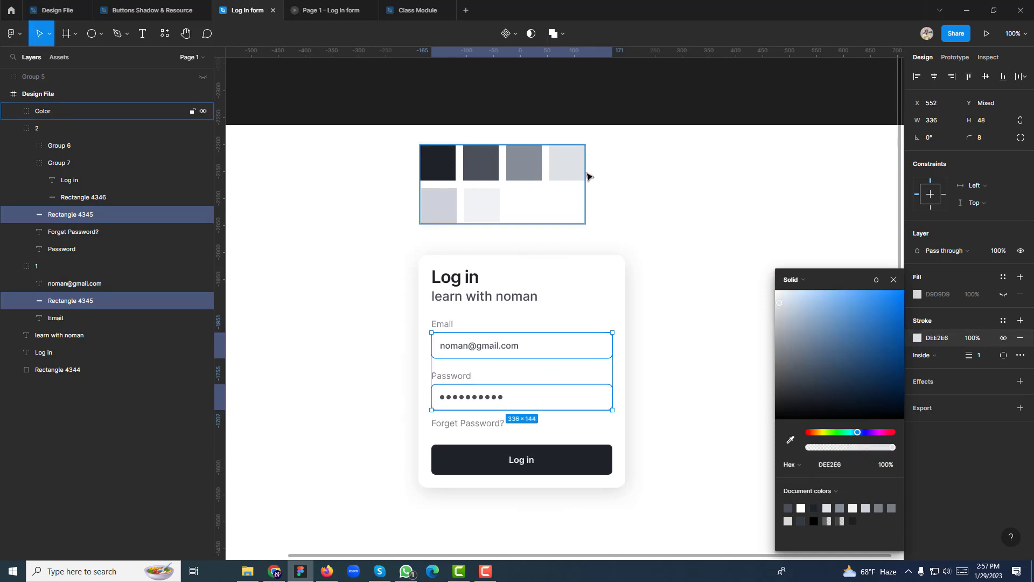
pyautogui.click(670, 192)
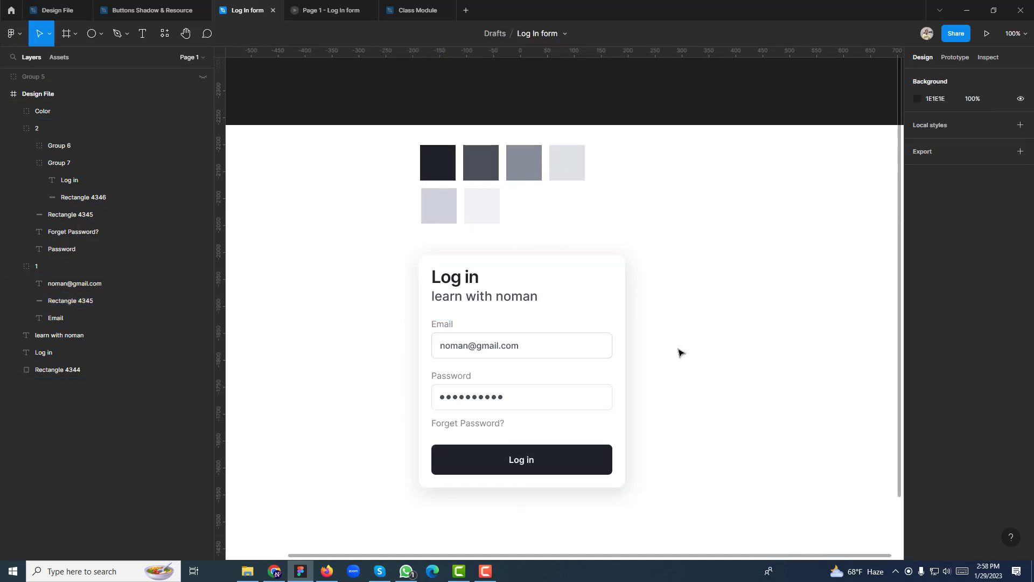
# Turn the Email box's fill back on and eyedrop the light #F1F3F5 colour
pyautogui.doubleClick(522, 337)
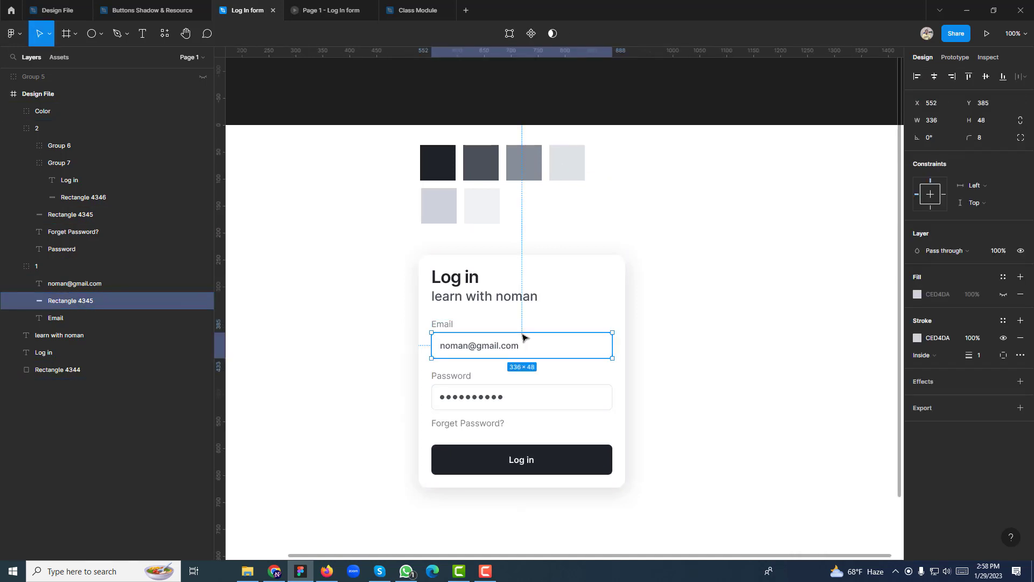
pyautogui.click(1003, 295)
pyautogui.click(917, 294)
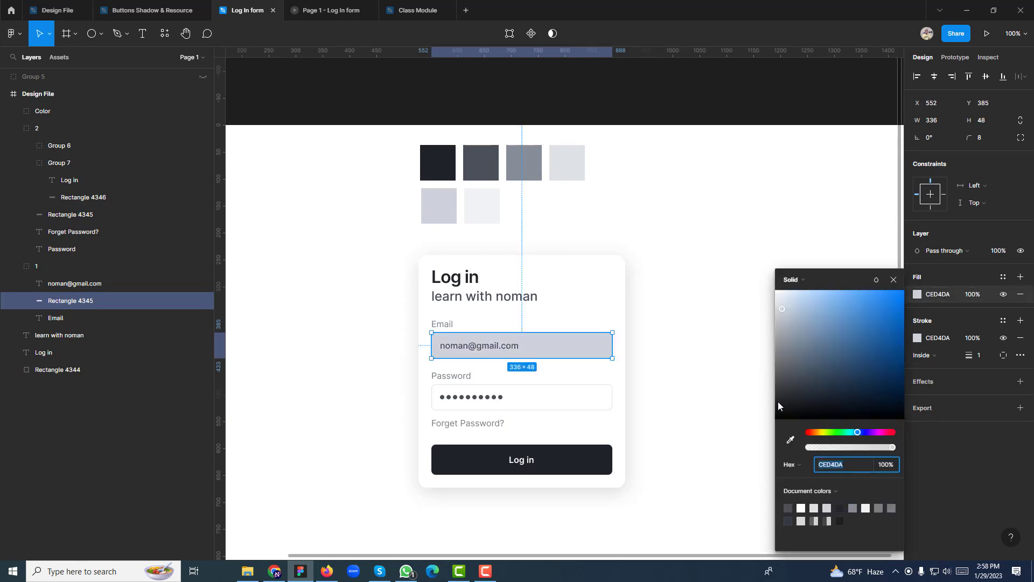
pyautogui.click(790, 439)
pyautogui.click(440, 204)
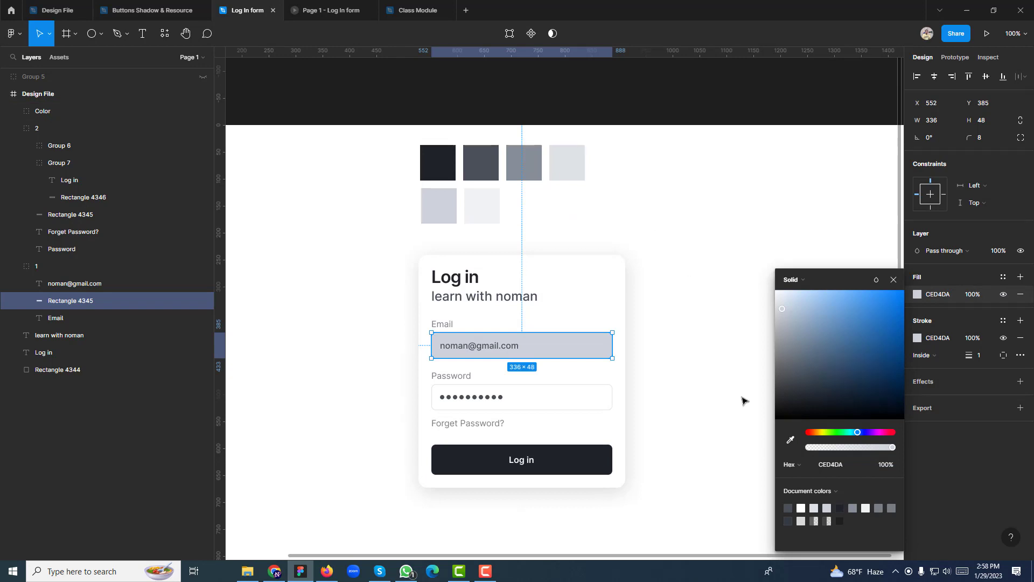
pyautogui.click(790, 440)
pyautogui.click(479, 207)
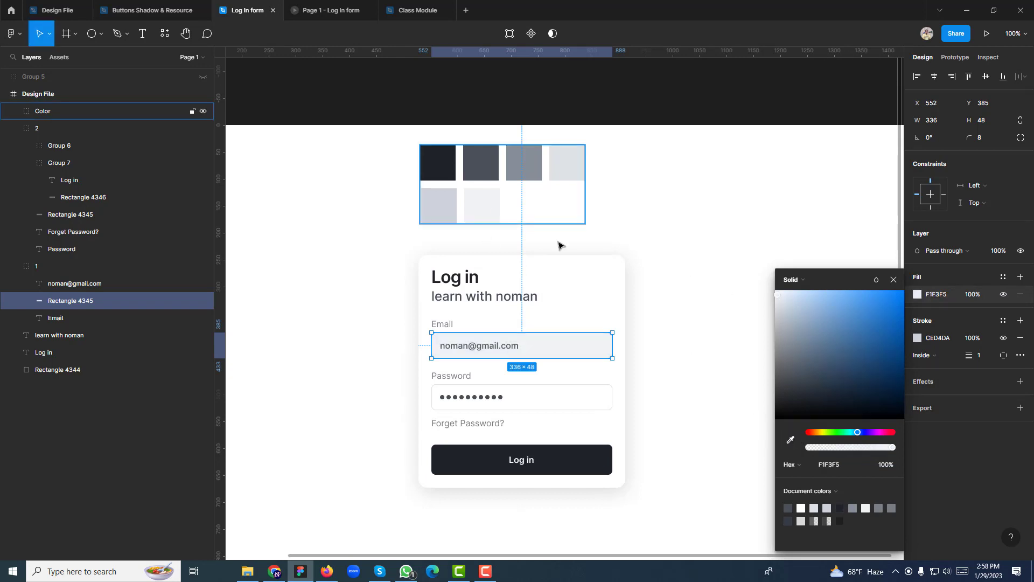
pyautogui.click(894, 279)
pyautogui.click(804, 277)
# Re-pick the Email box's border colour from a swatch on the canvas
pyautogui.click(607, 348)
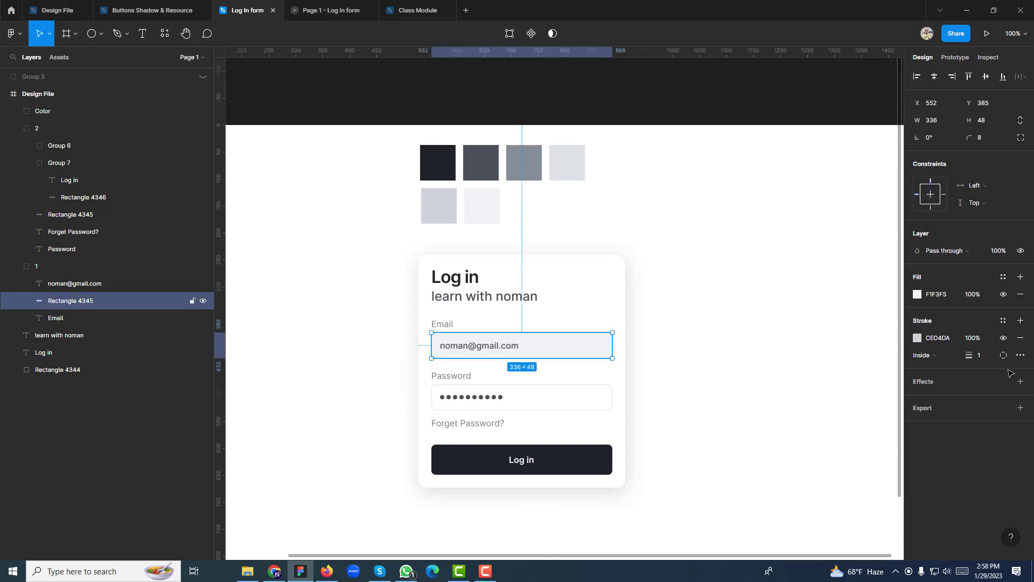
pyautogui.click(917, 338)
pyautogui.click(790, 439)
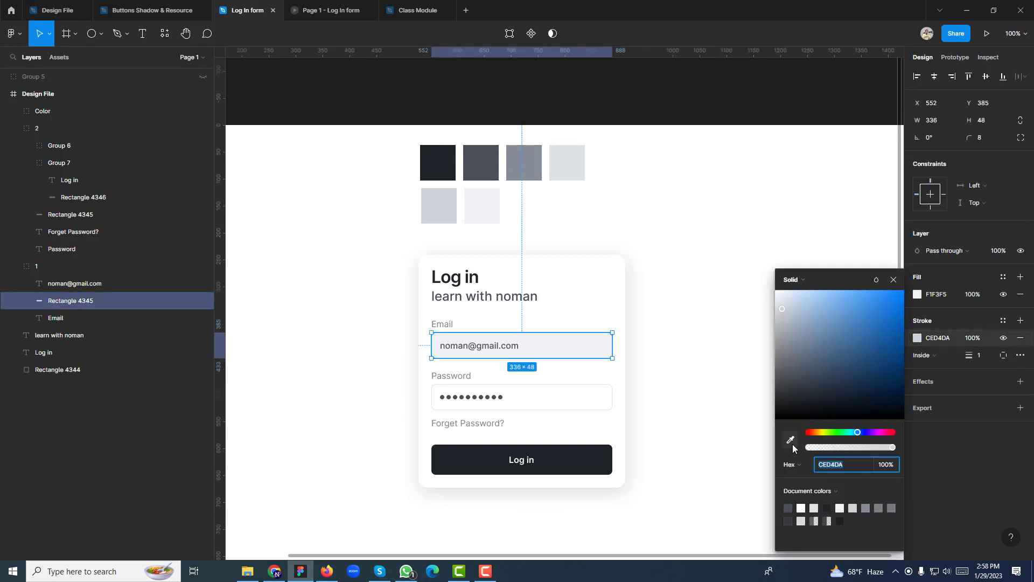
pyautogui.click(446, 210)
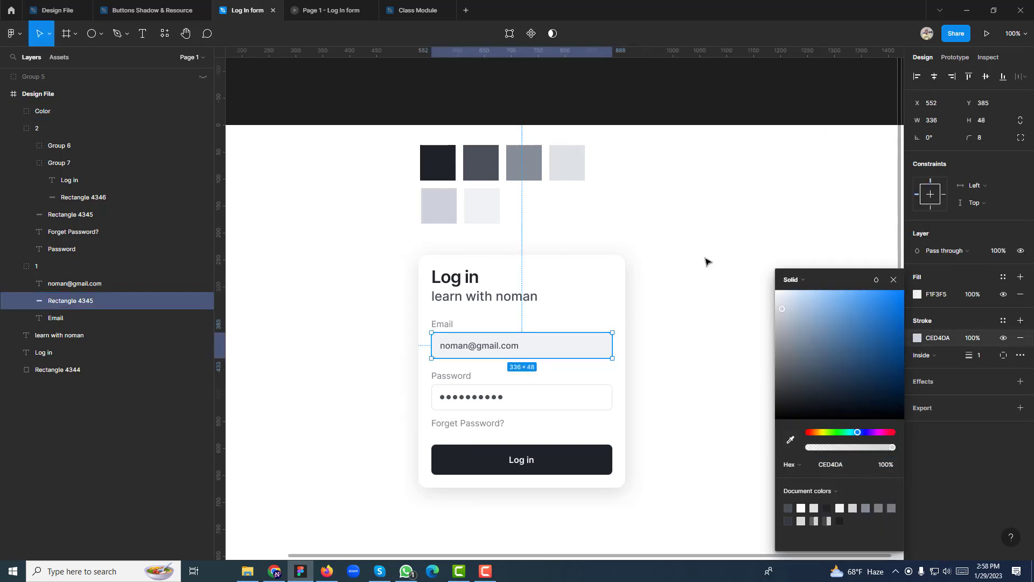
pyautogui.click(893, 280)
pyautogui.click(771, 277)
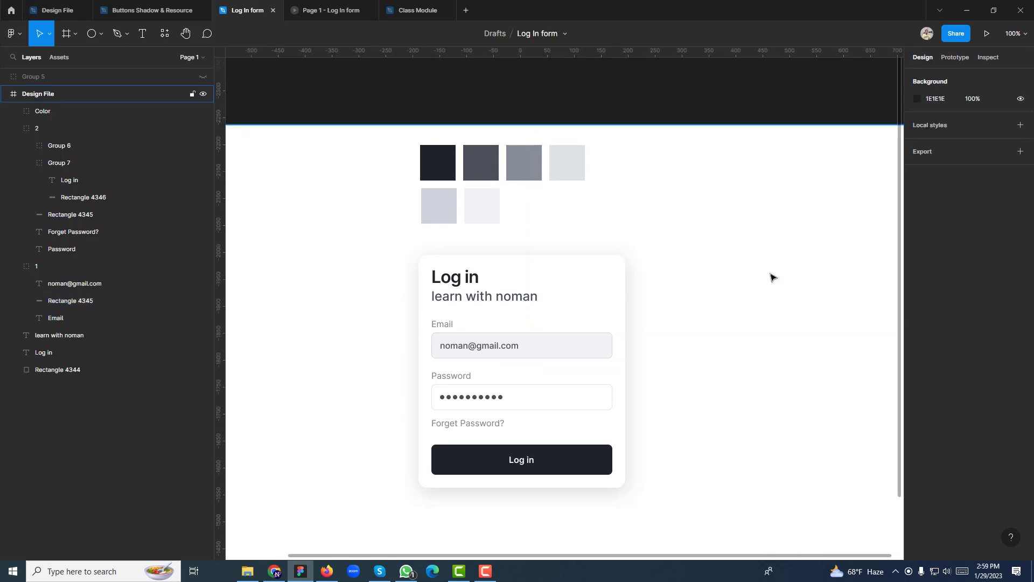
pyautogui.hotkey('ctrl', '+')
pyautogui.moveTo(736, 320); pyautogui.dragTo(763, 242)
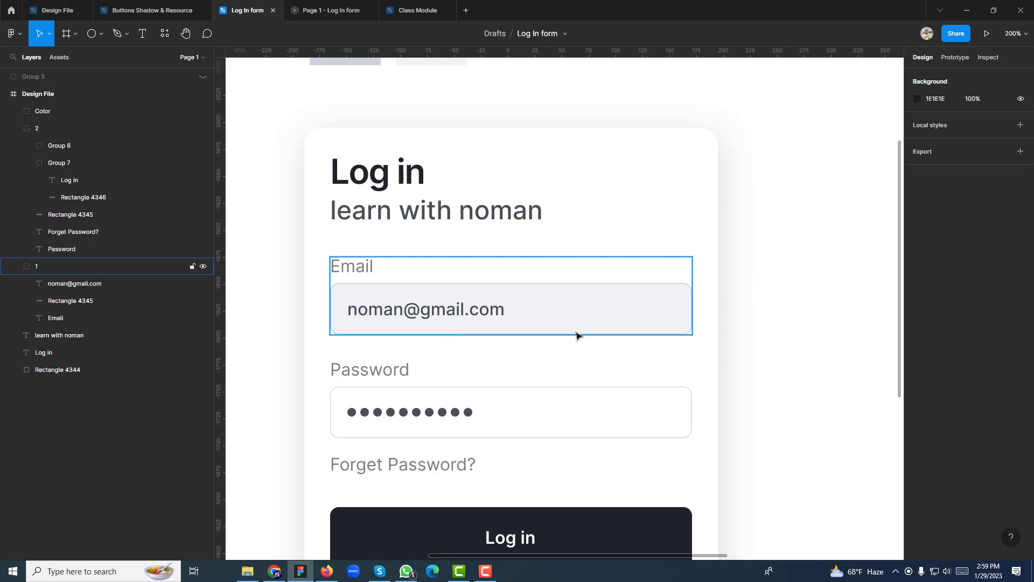
pyautogui.click(143, 33)
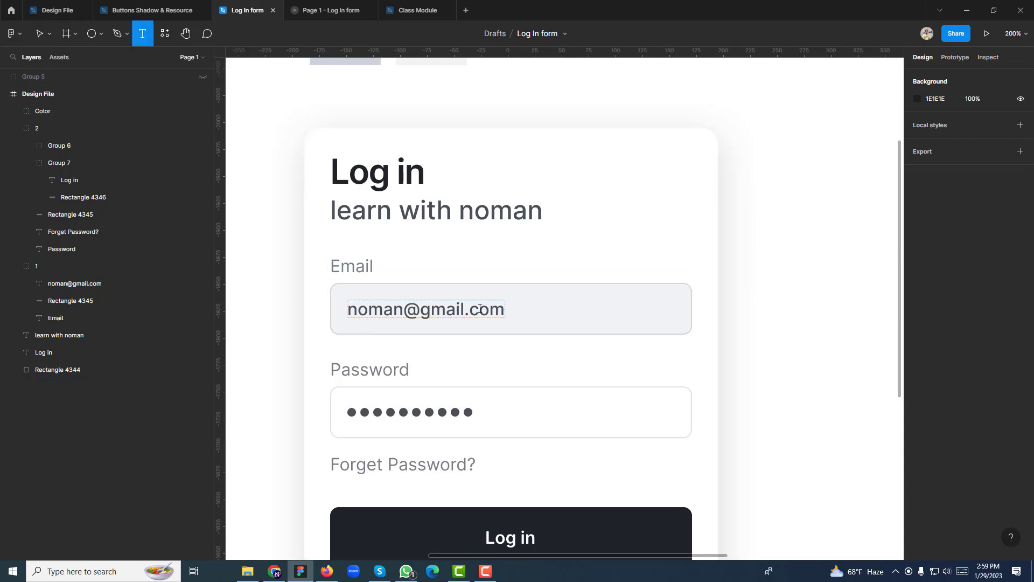
pyautogui.click(480, 309)
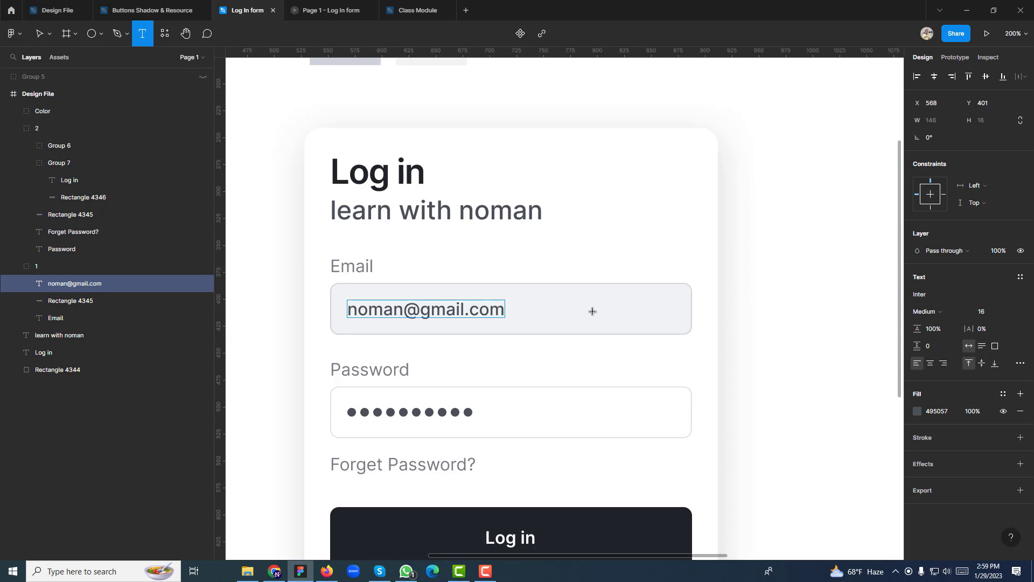
pyautogui.press('Escape')
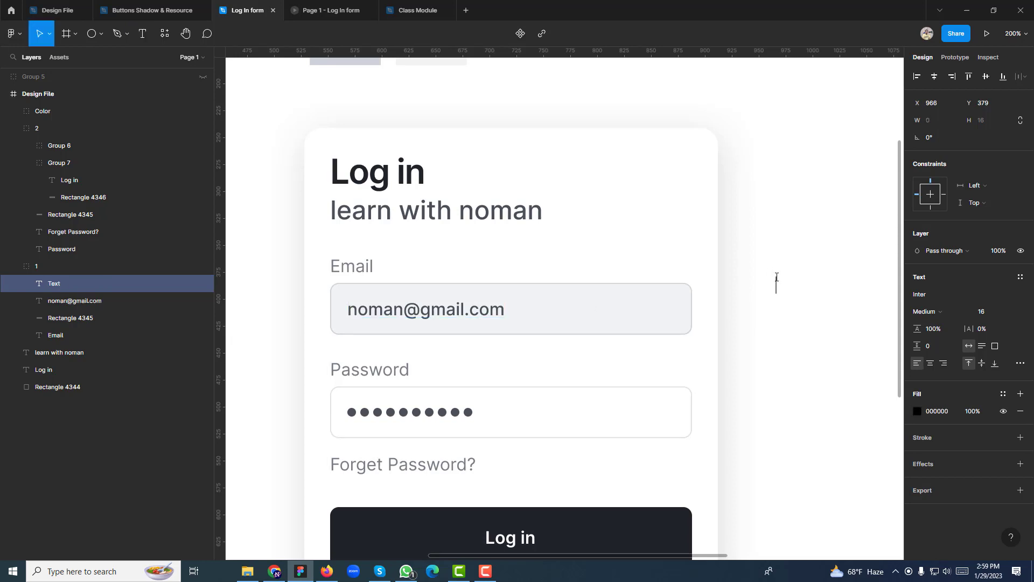
pyautogui.press('Escape')
pyautogui.hotkey('shift', '0')
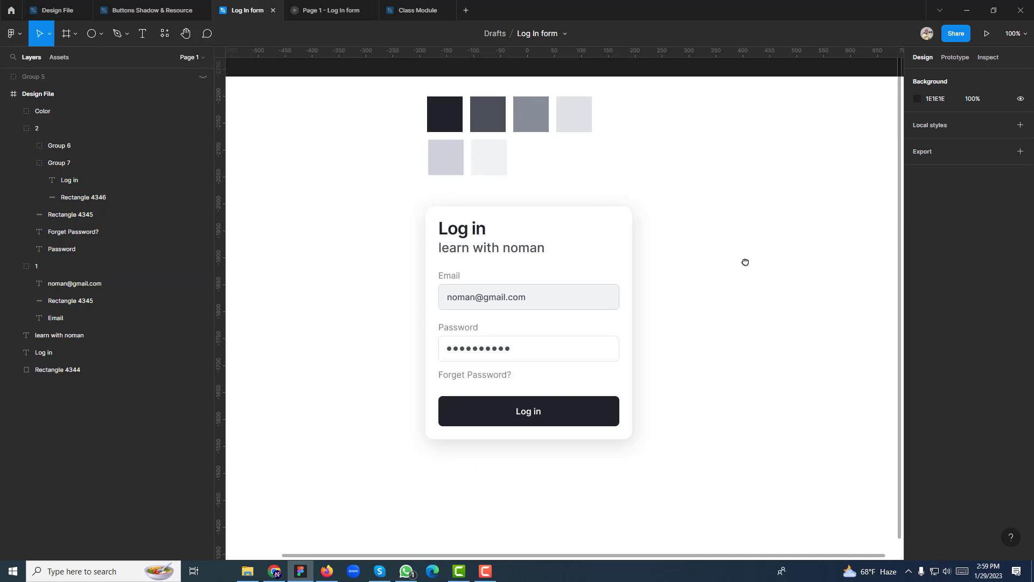